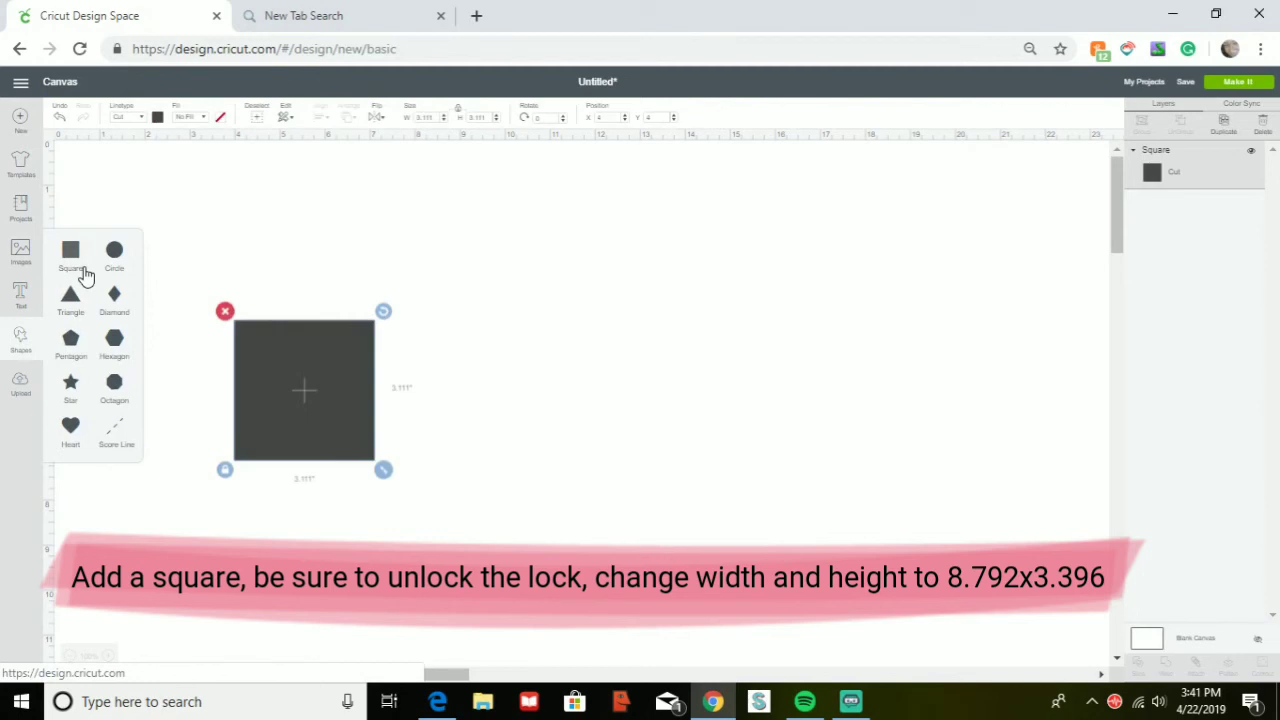
Unlock the square's proportions, set its width to 8.792 and height to 3.396 inches, and lock the proportions again.
left_click(271, 348)
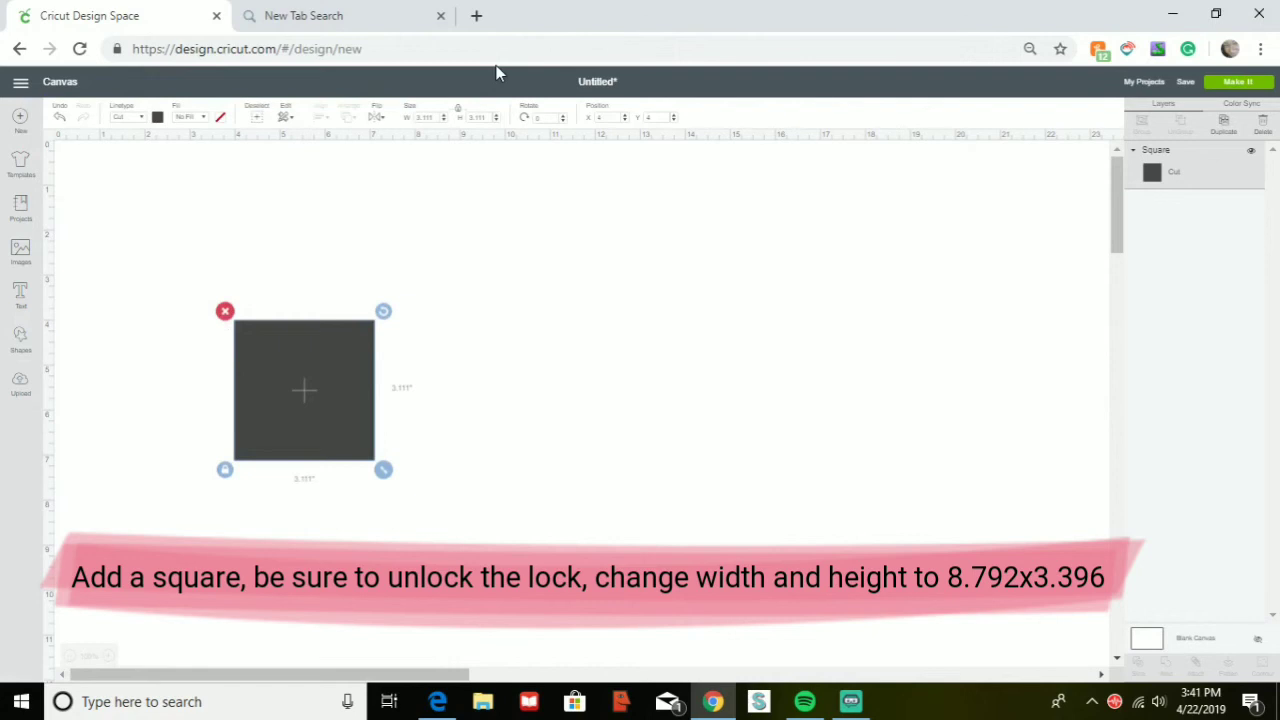
left_click(460, 116)
double_click(428, 118)
type("8.7")
type("9")
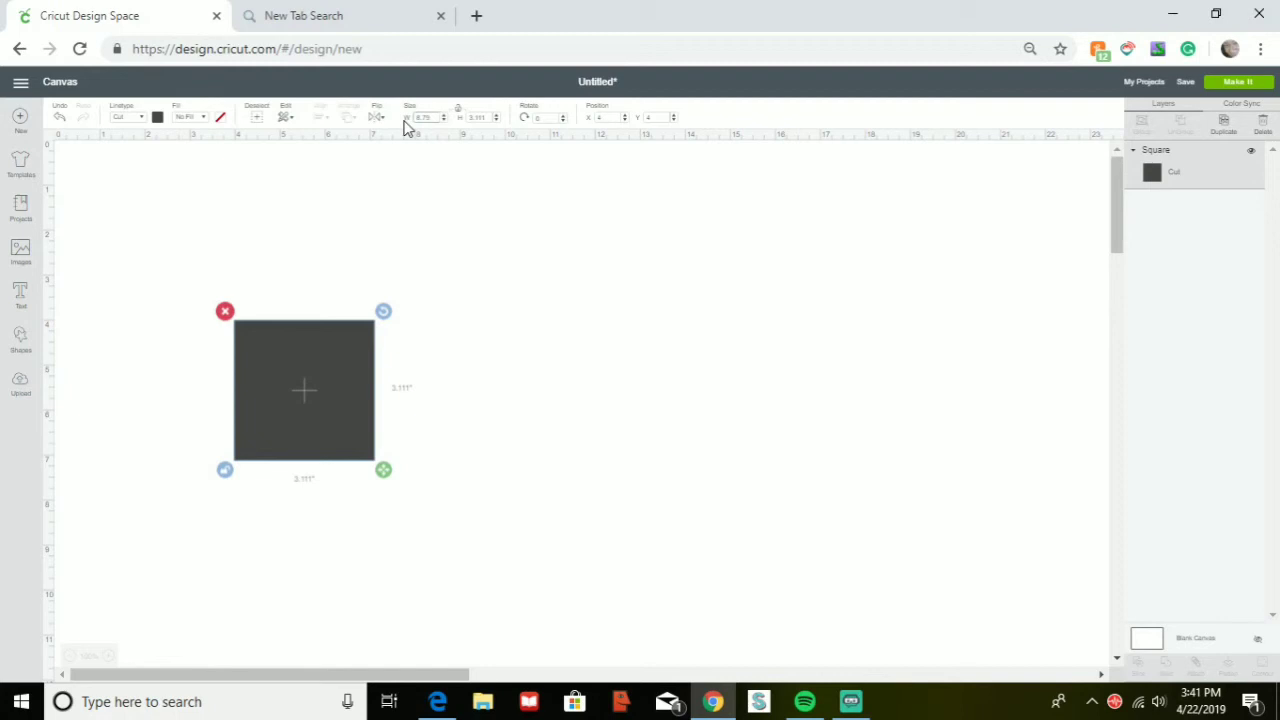
type("0")
left_click(490, 118)
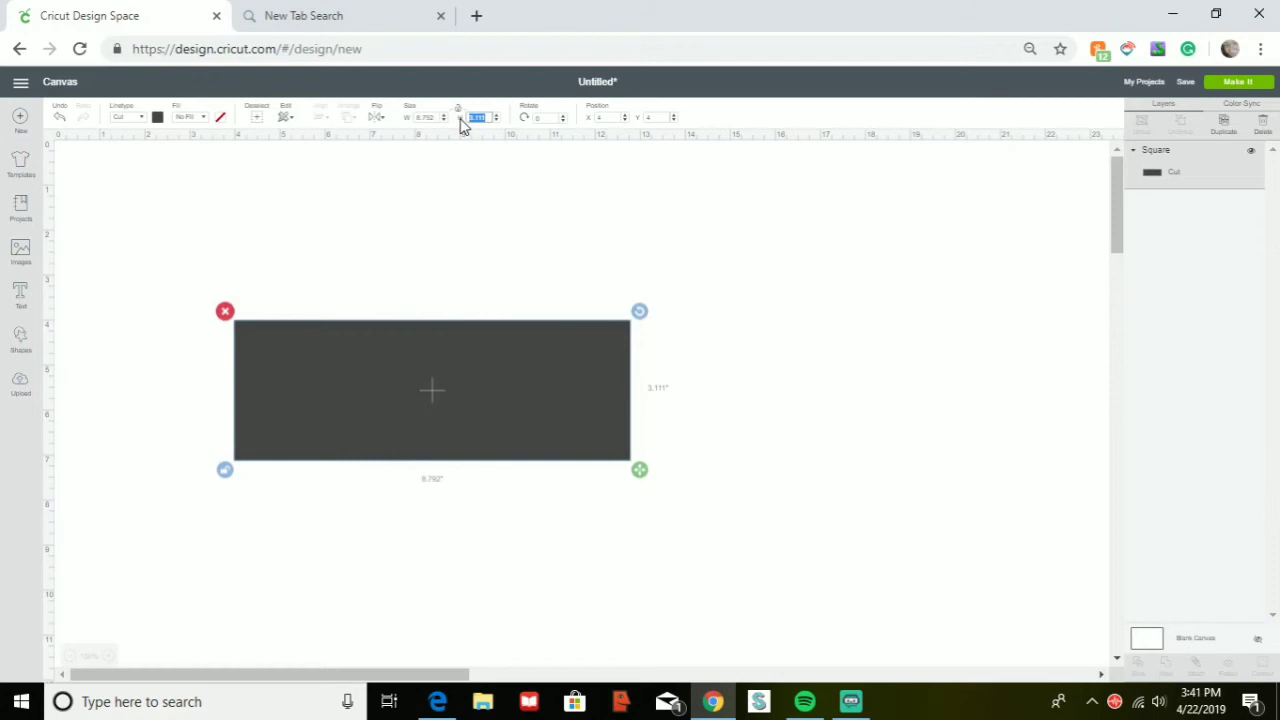
type("3.558")
left_click(457, 113)
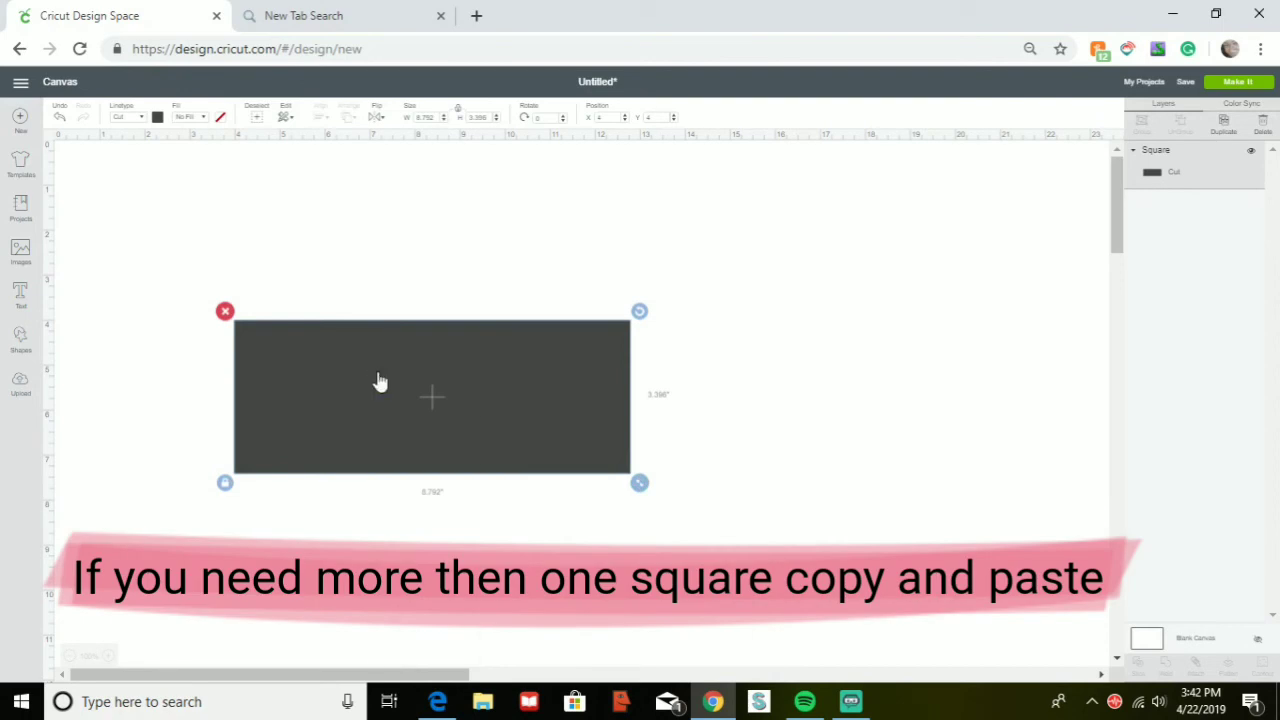
Copy the rectangle and paste a second one onto the canvas.
right_click(377, 372)
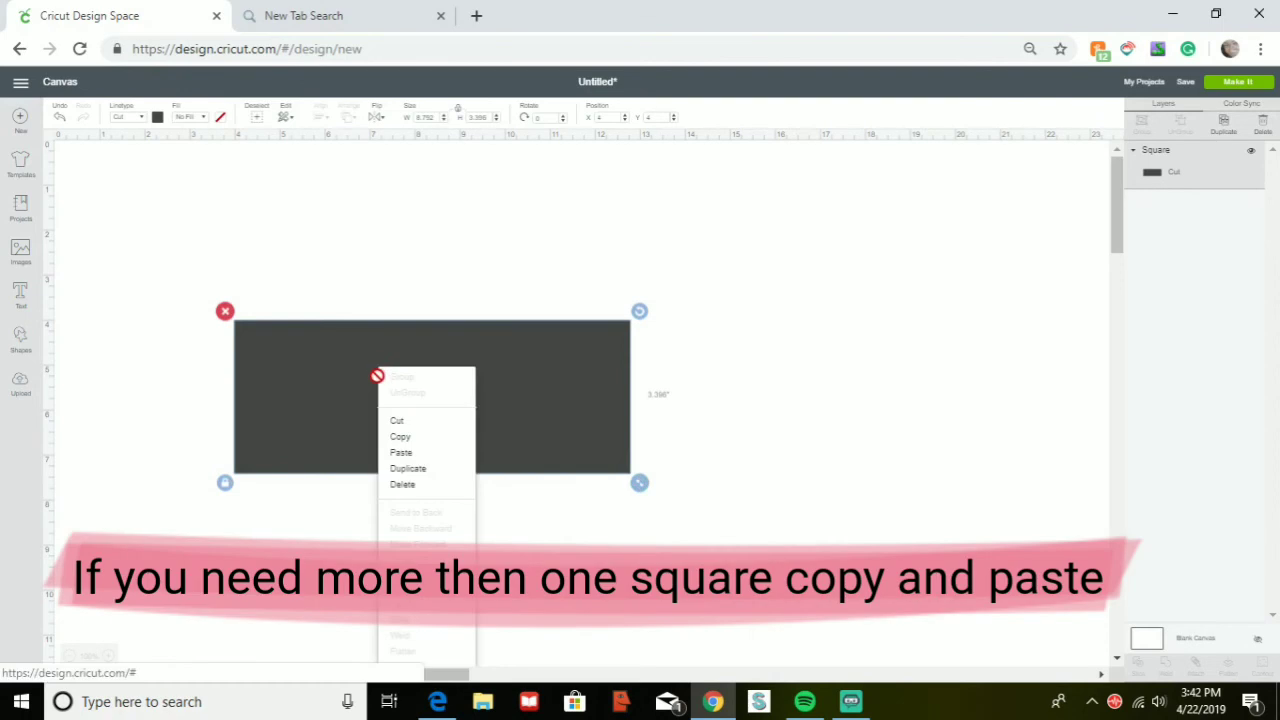
left_click(398, 438)
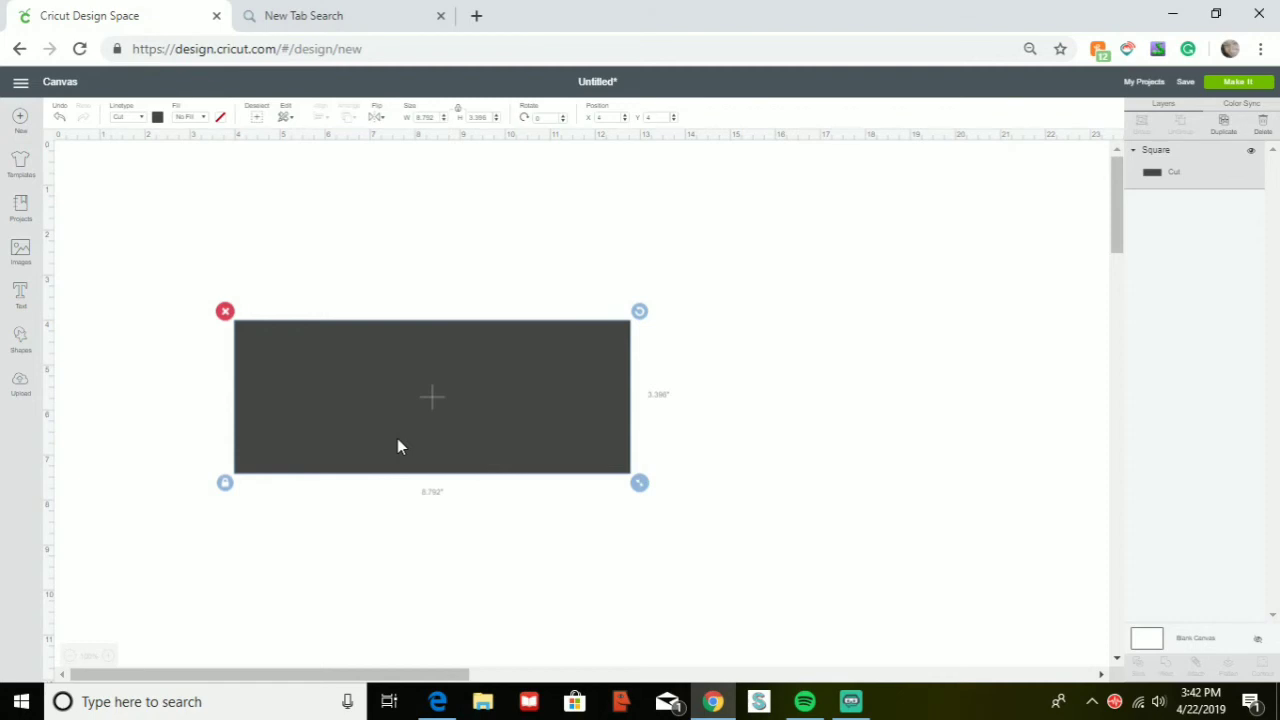
right_click(397, 438)
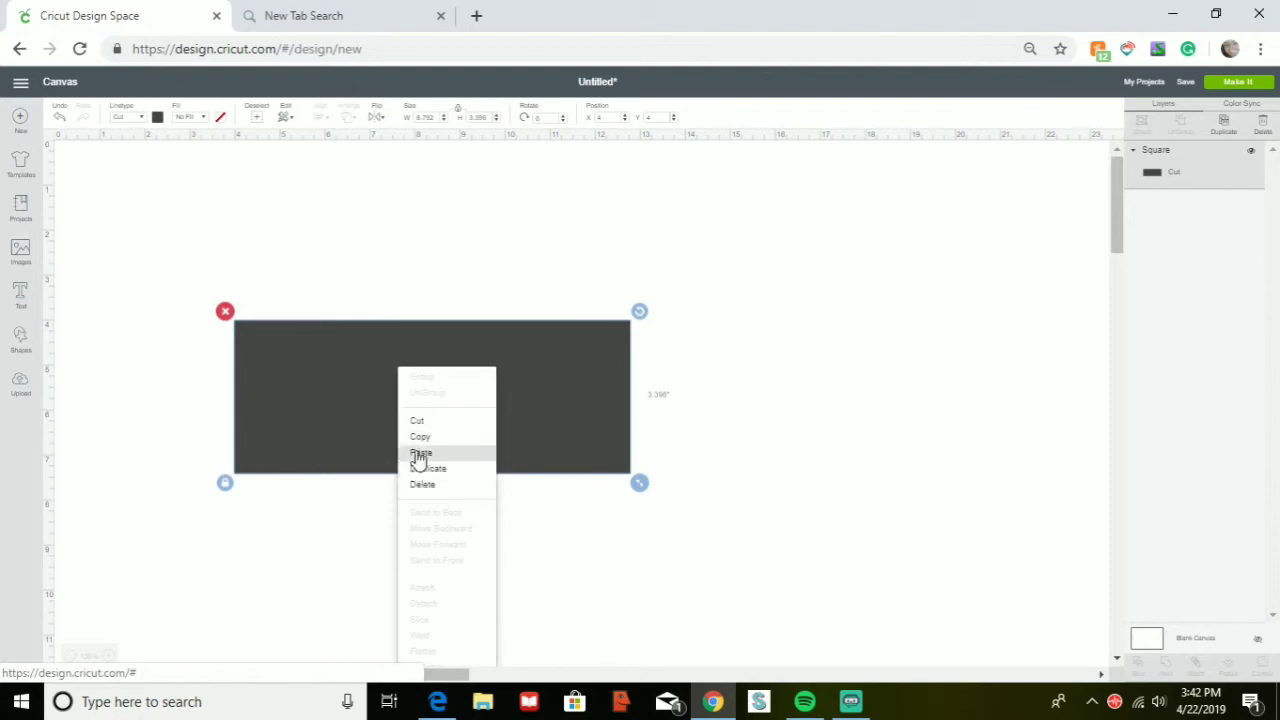
left_click(420, 453)
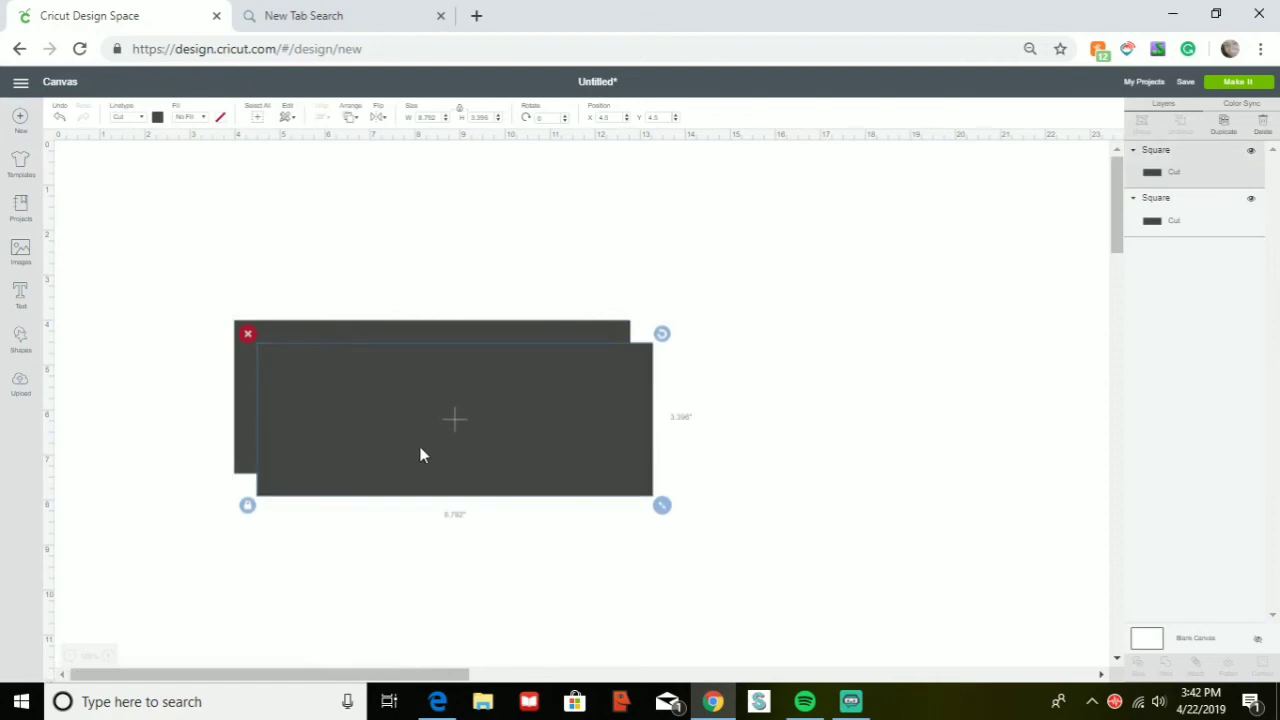
Arrange the two rectangles one above the other near the canvas's left edge, with a gap between them.
left_click_drag(420, 453, 432, 515)
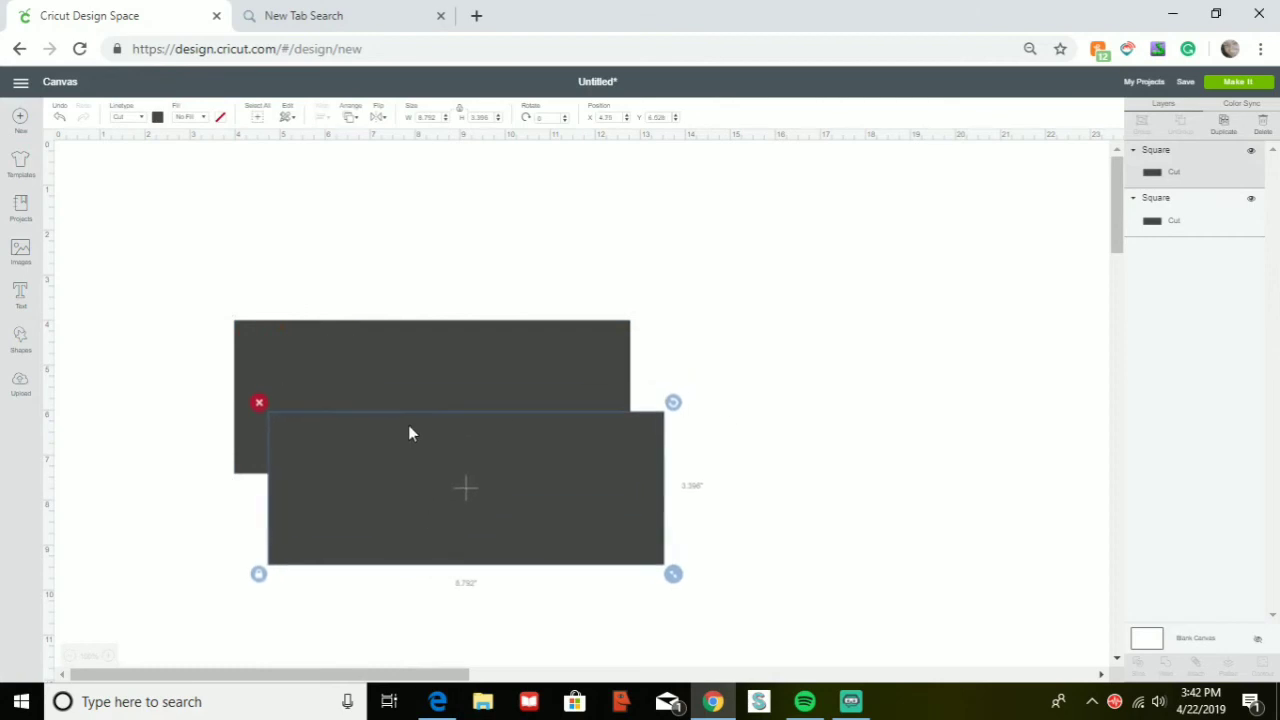
left_click_drag(400, 375, 300, 238)
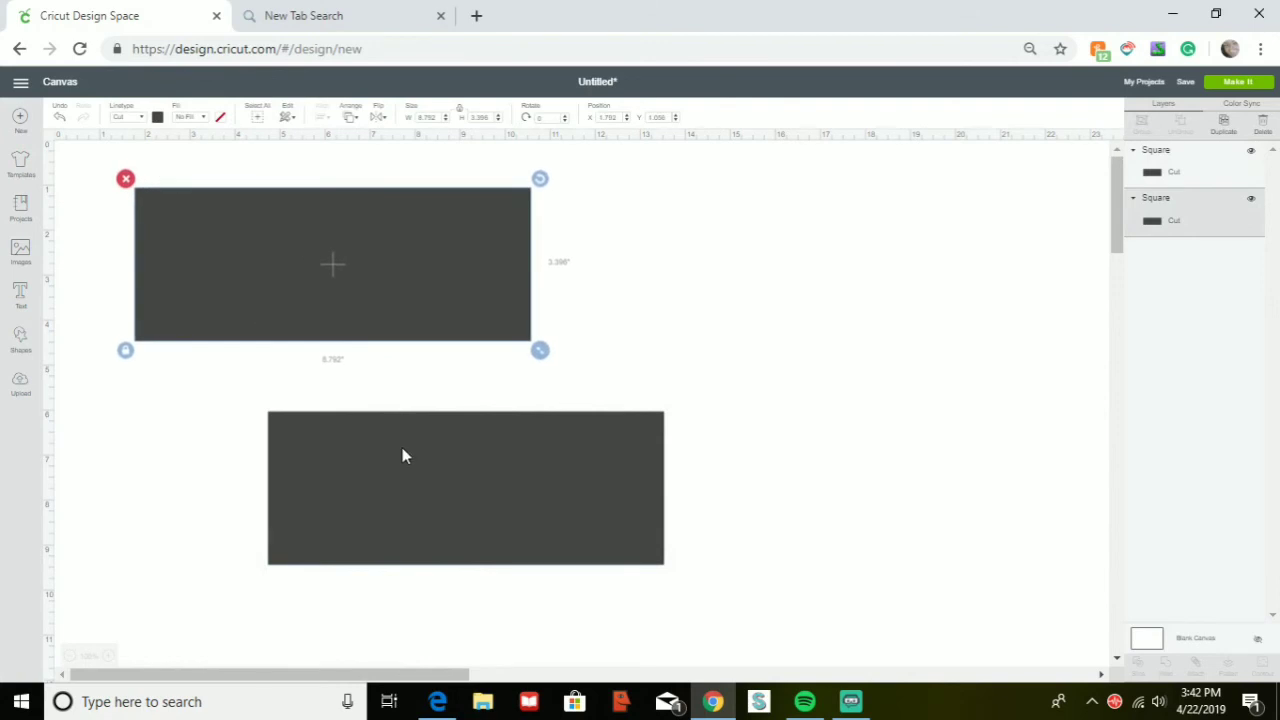
left_click_drag(402, 456, 265, 437)
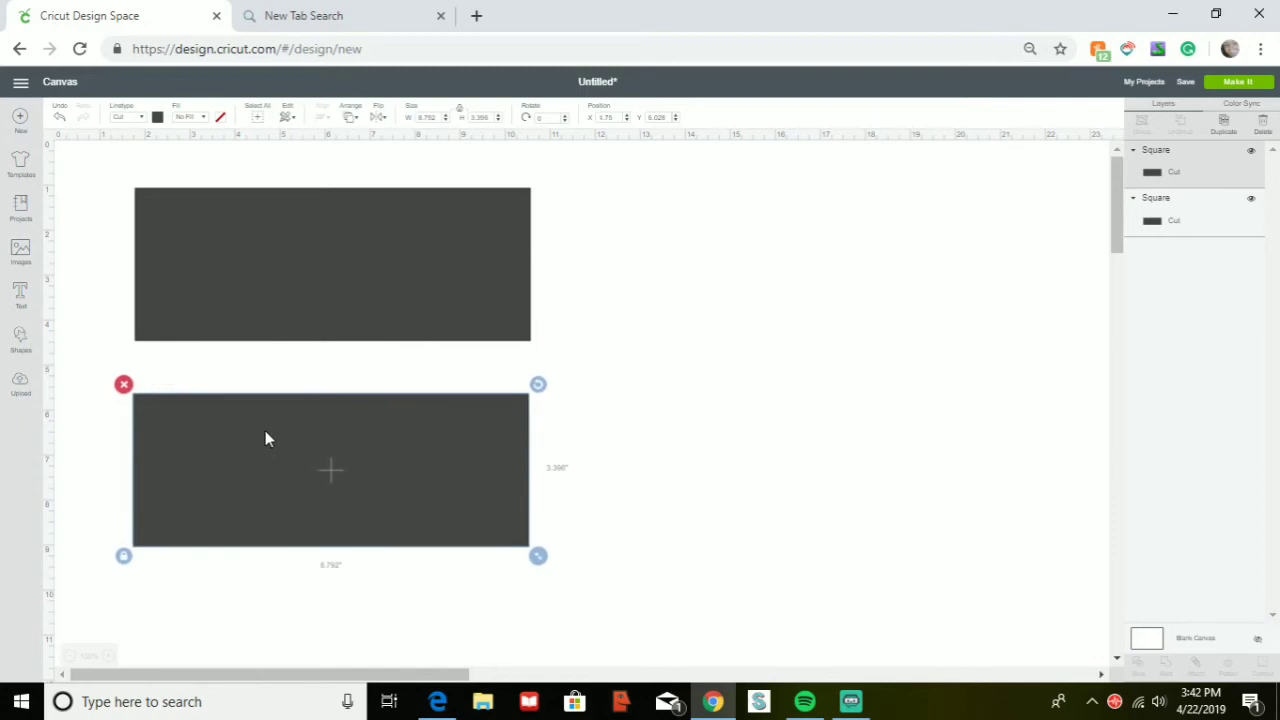
Set the upper rectangle's fill to Print and its linetype to Cut.
left_click(296, 268)
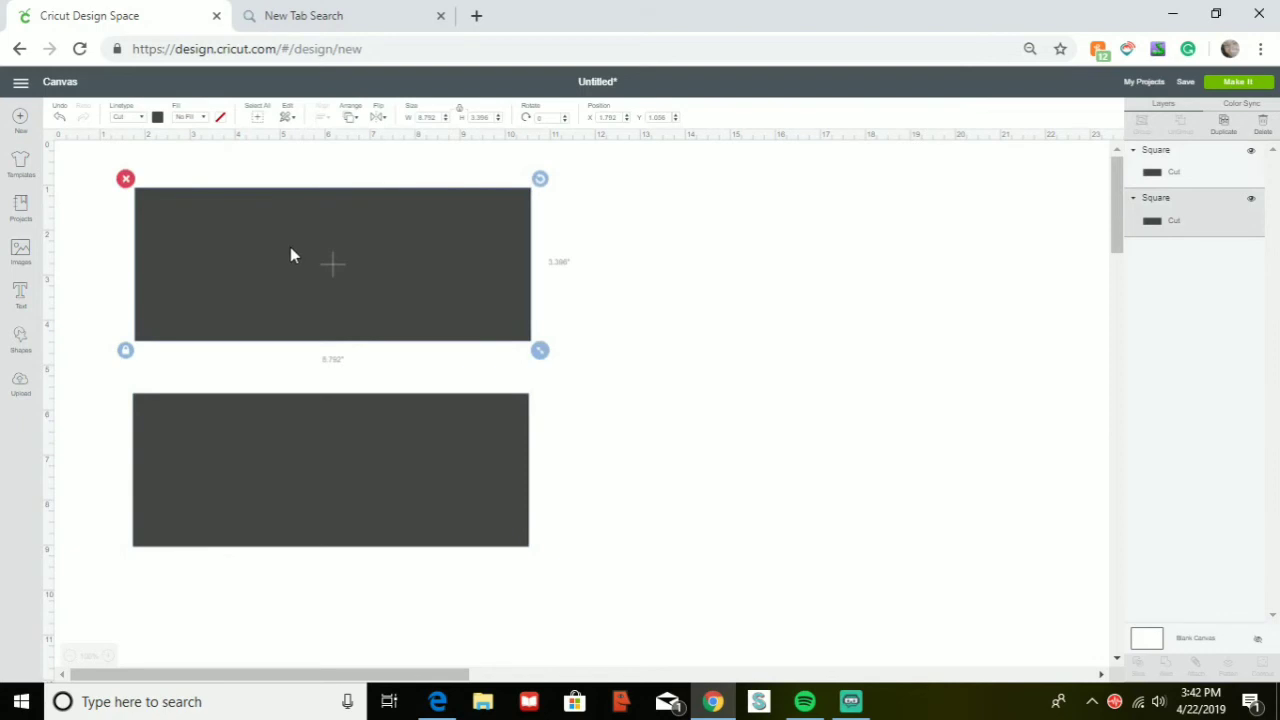
left_click(206, 118)
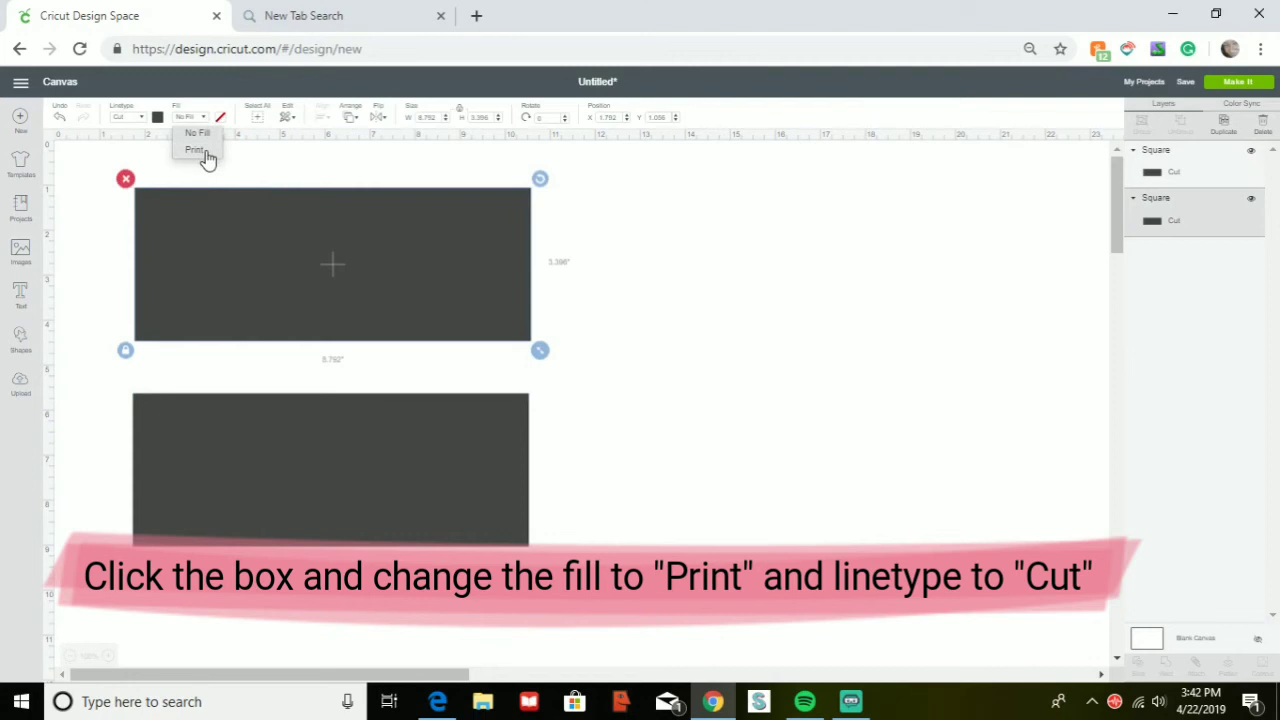
left_click(195, 150)
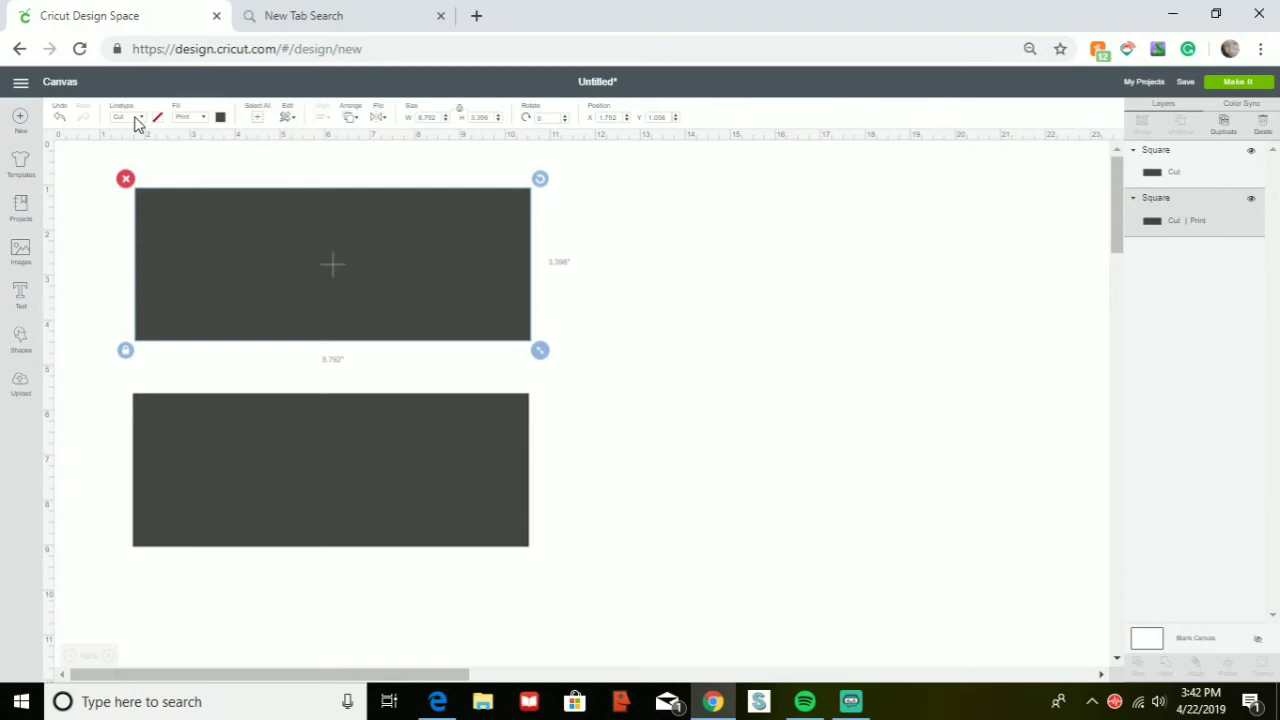
left_click(137, 118)
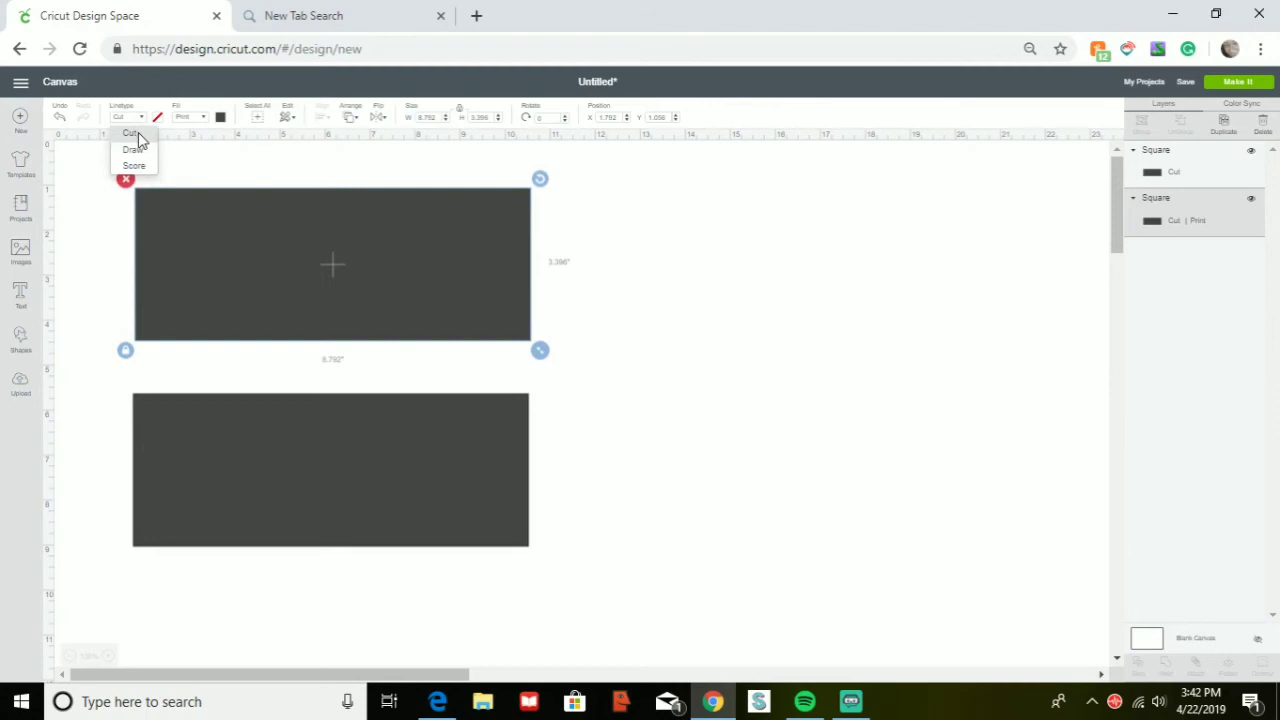
left_click(140, 140)
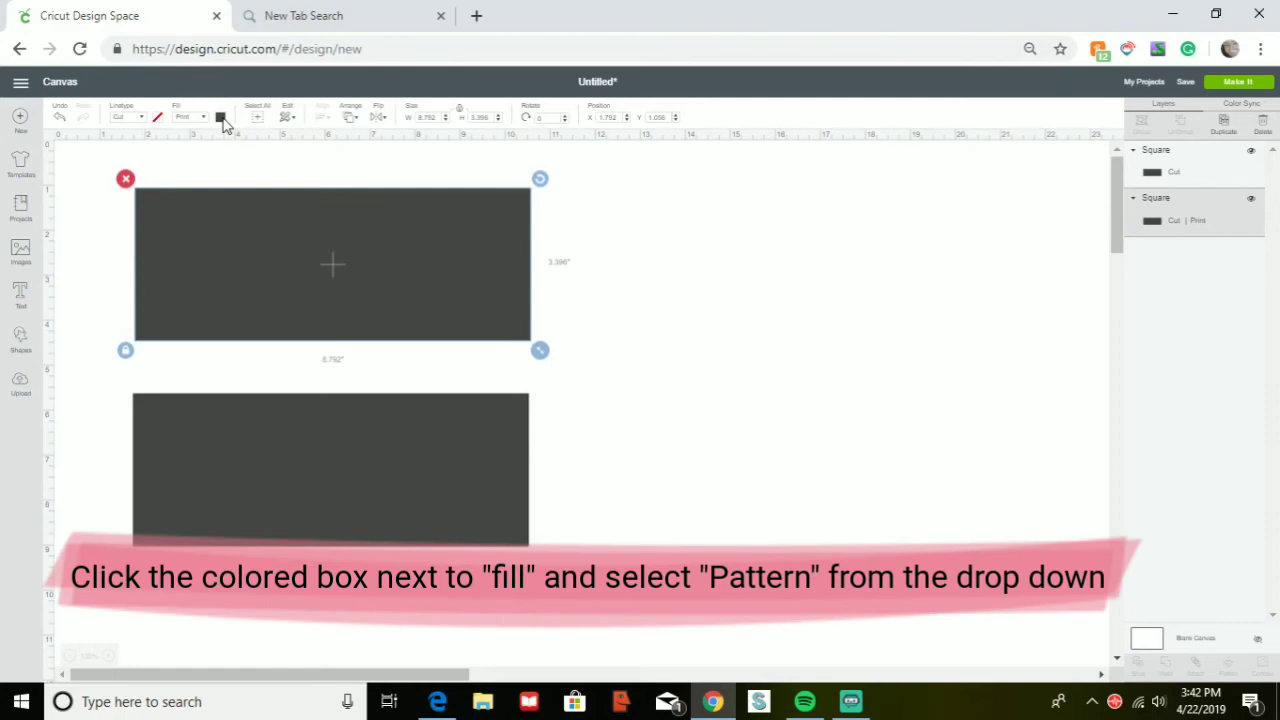
Change the upper rectangle's print type to Pattern and apply the white pattern with small multicoloured dots.
left_click(221, 118)
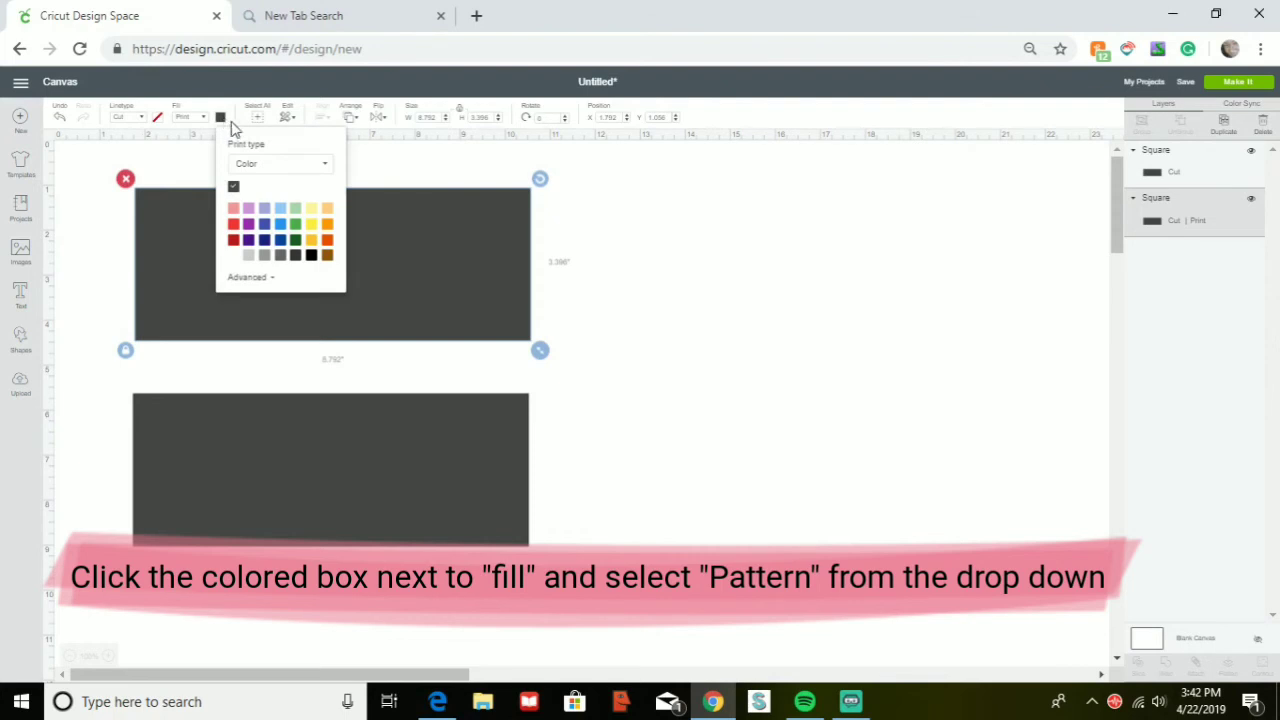
left_click(293, 170)
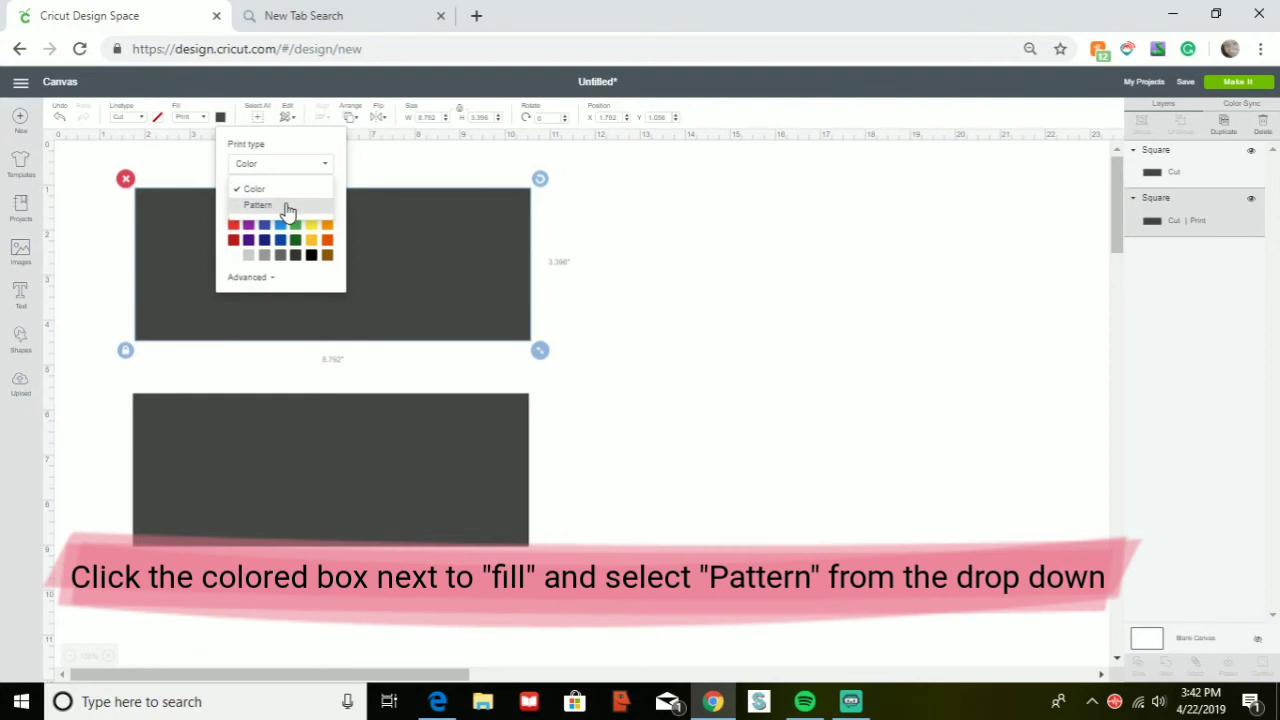
left_click(288, 206)
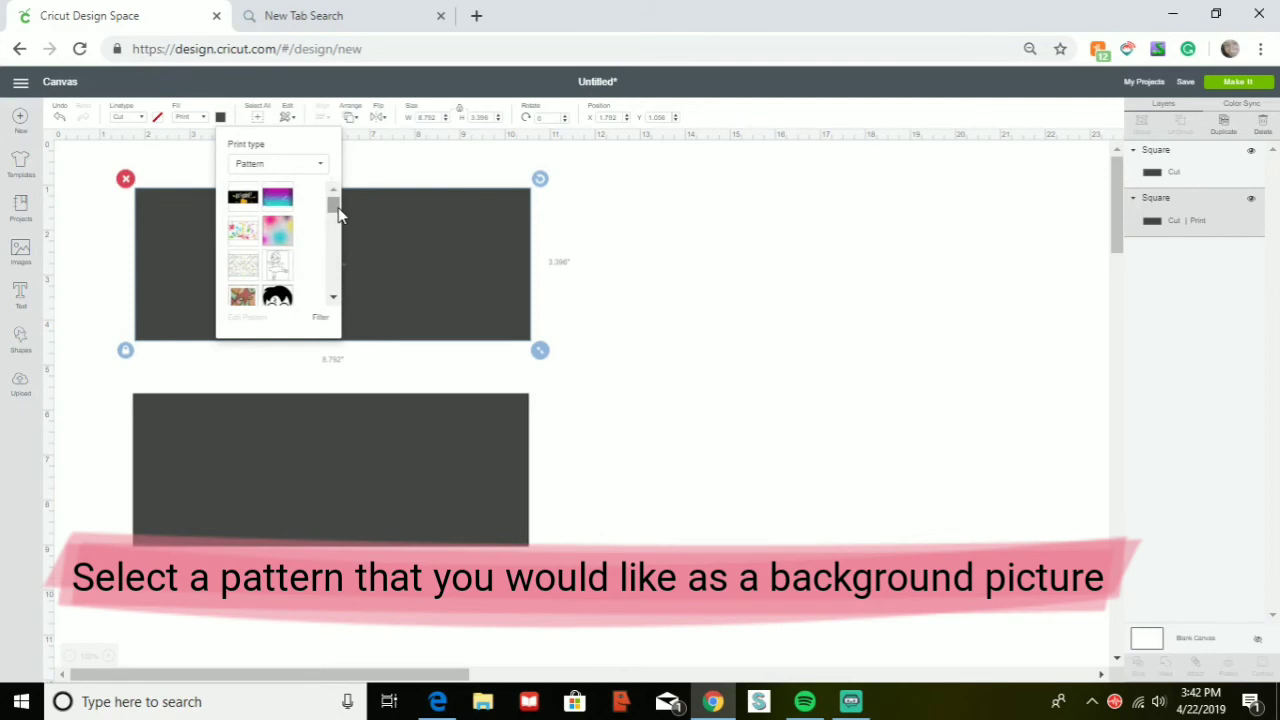
left_click_drag(338, 215, 337, 236)
scroll(337, 230, "down", 1)
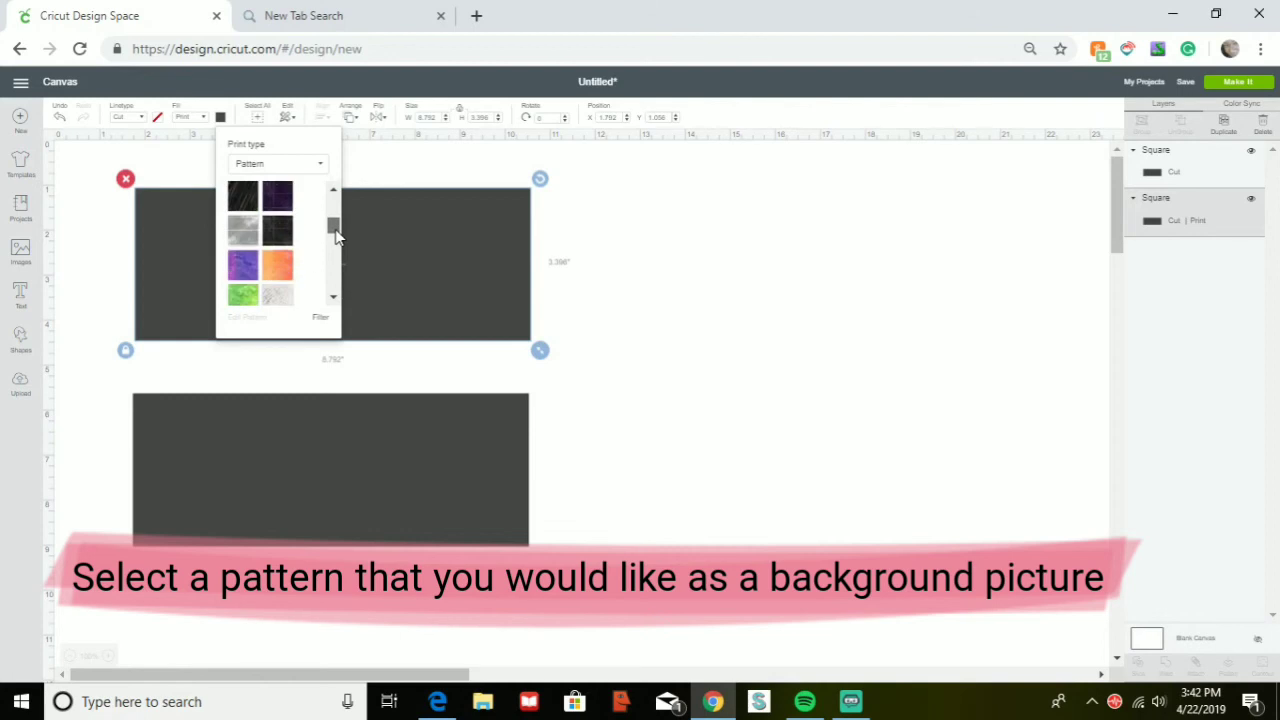
left_click_drag(337, 236, 333, 248)
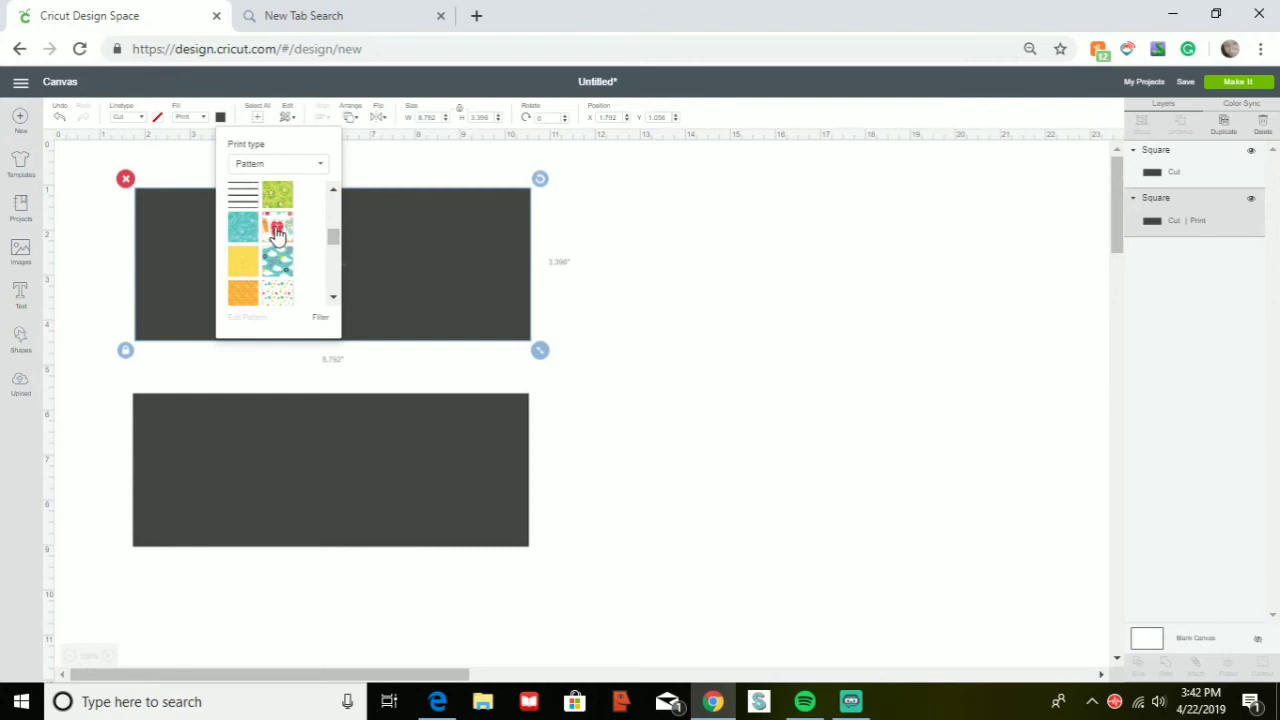
left_click(278, 232)
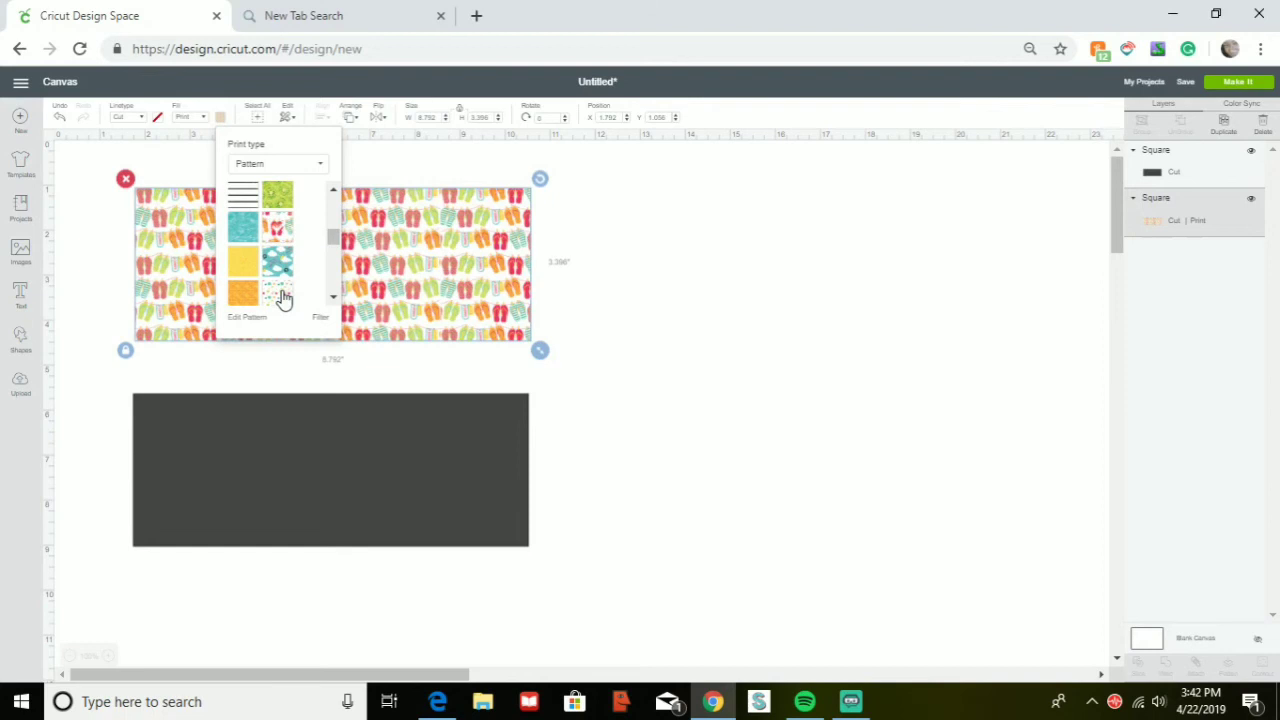
left_click(281, 293)
left_click(283, 297)
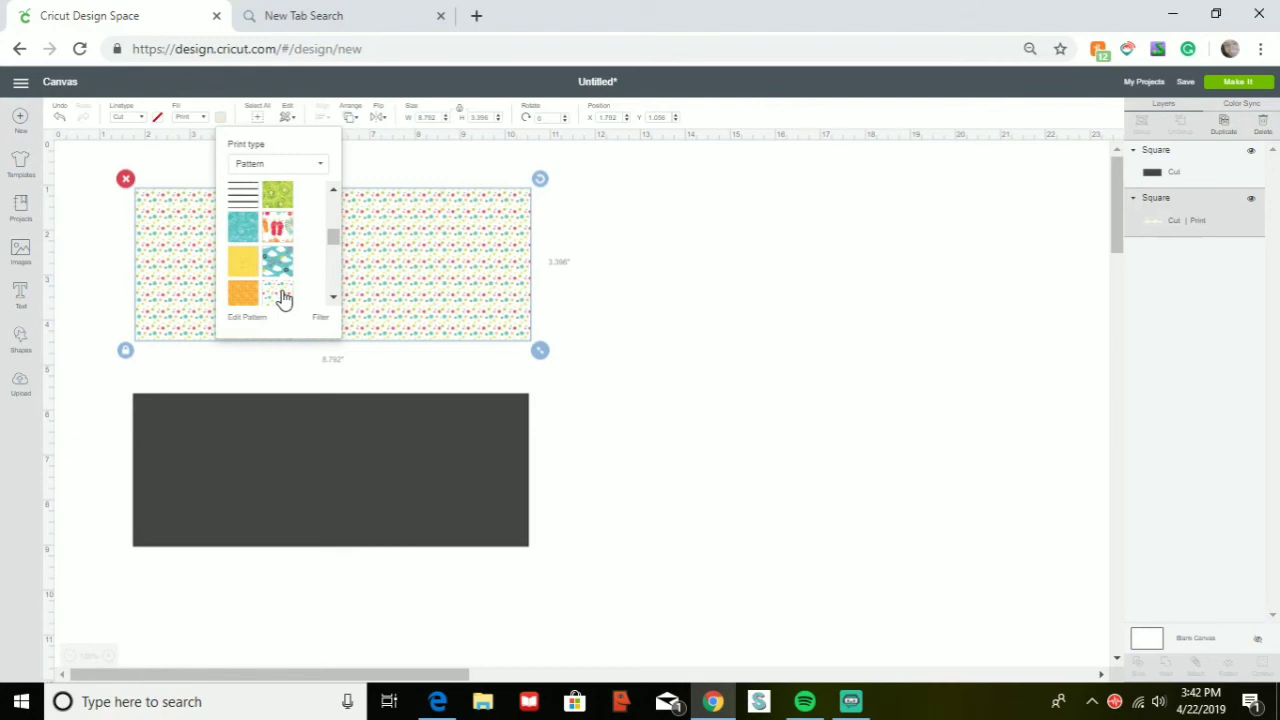
left_click(653, 319)
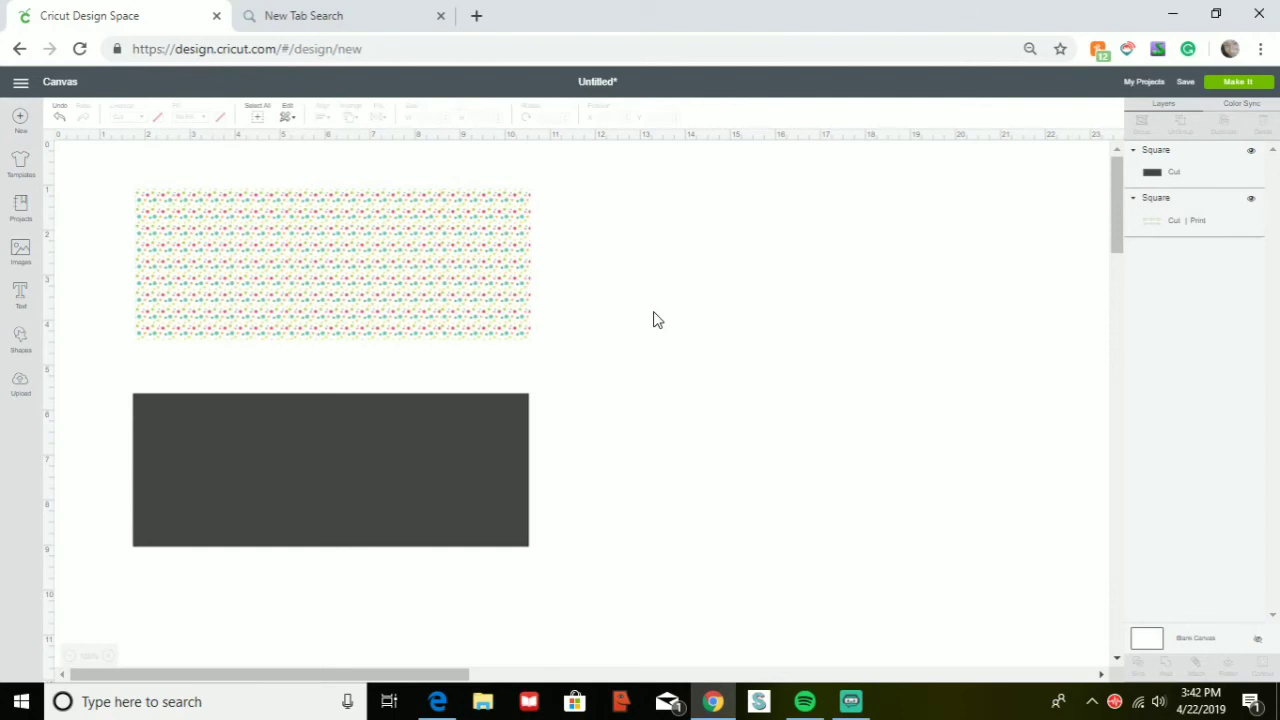
Edit the upper rectangle's dot pattern and enlarge its scale to about 200.
left_click(463, 276)
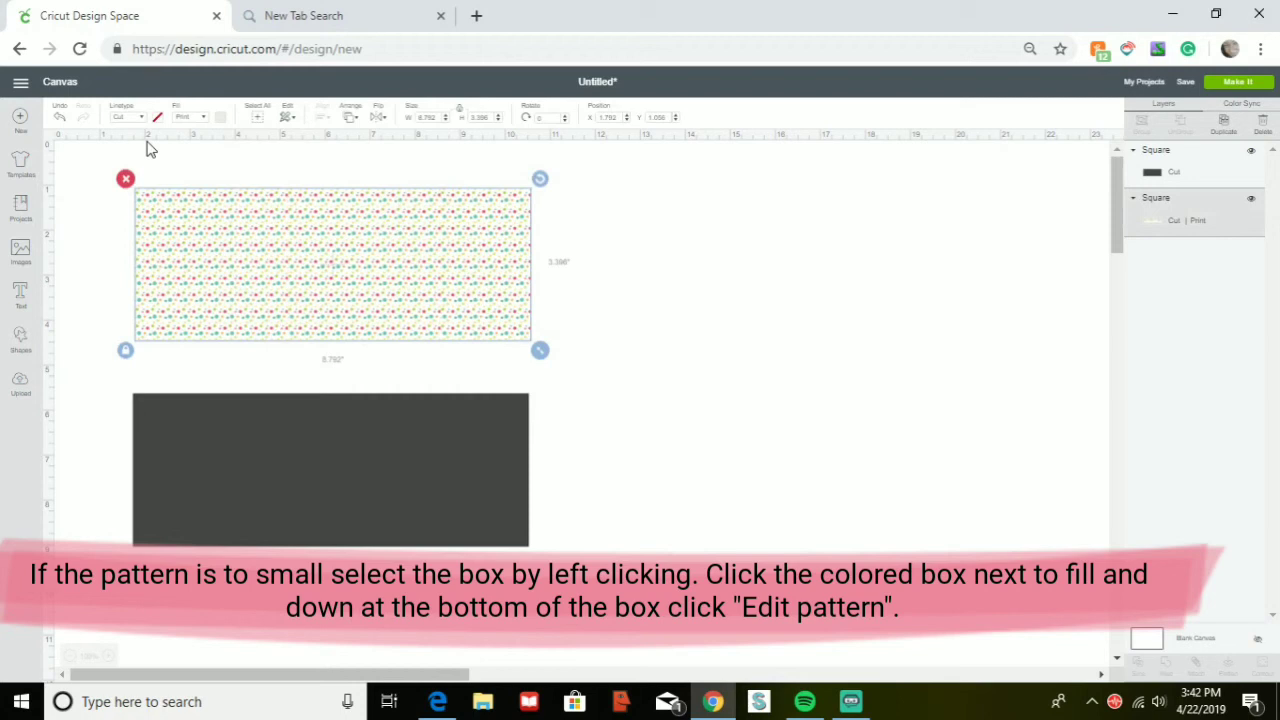
left_click(219, 118)
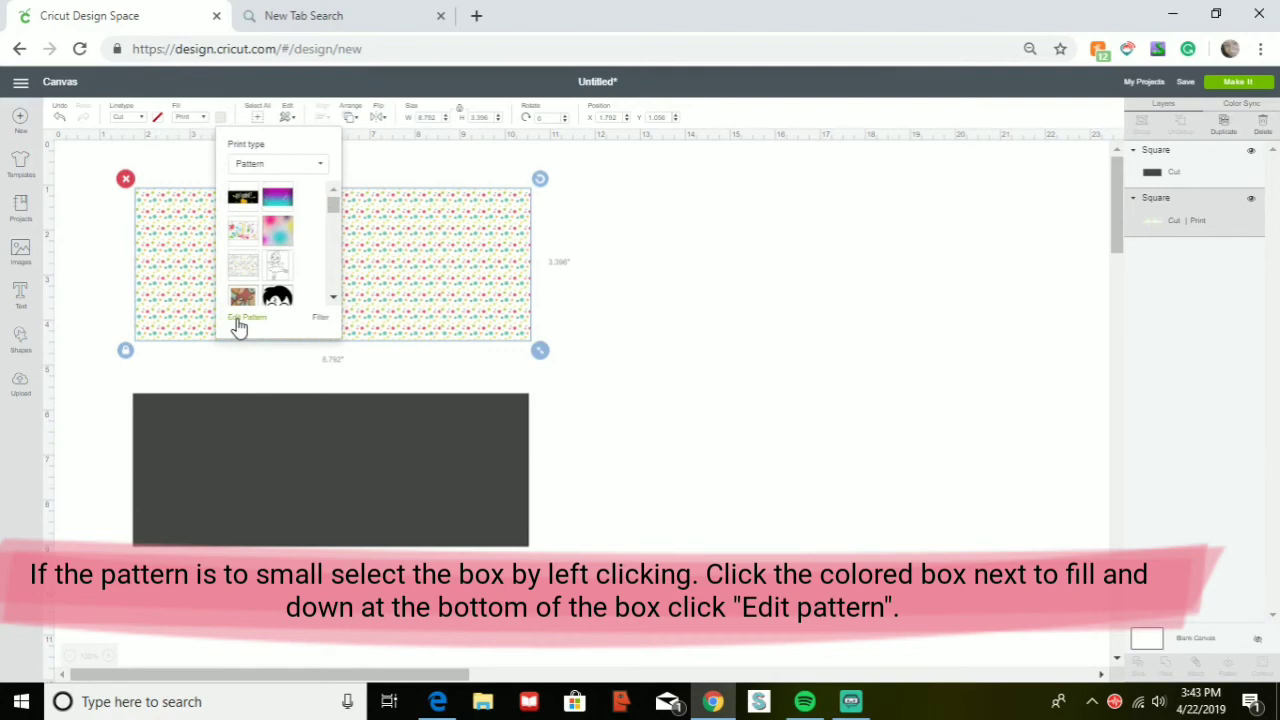
left_click(246, 318)
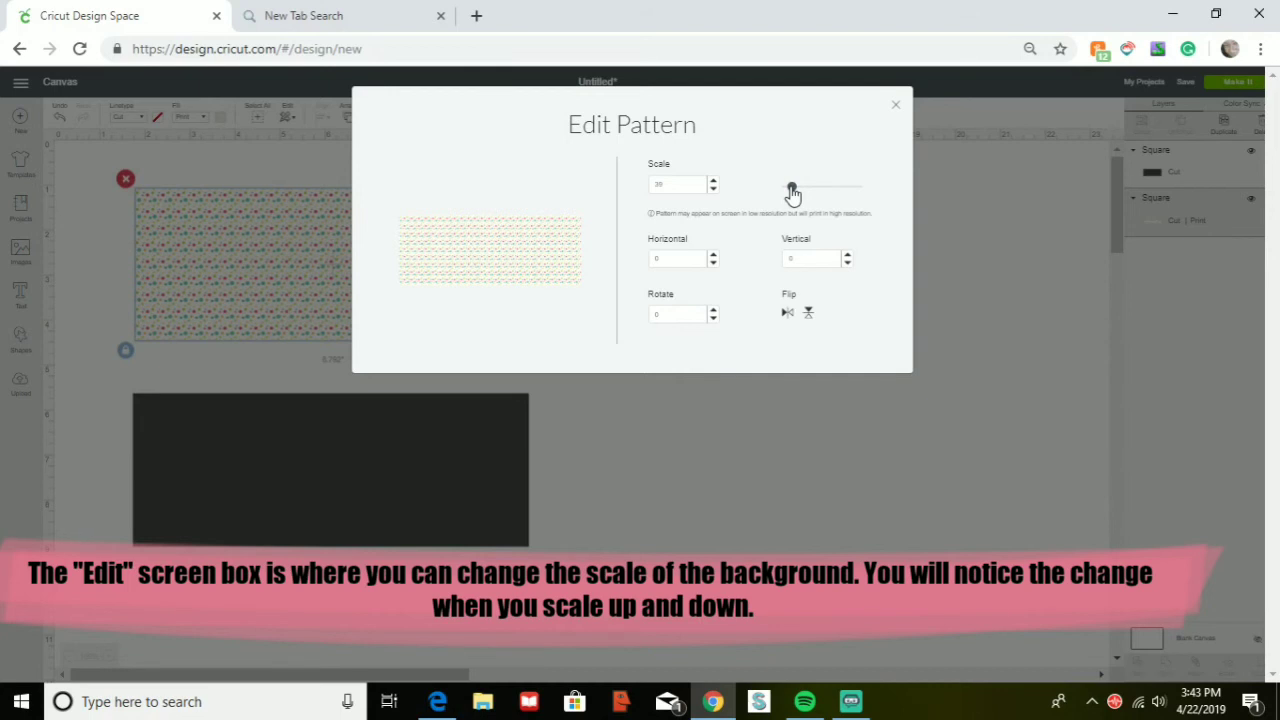
left_click_drag(792, 195, 834, 197)
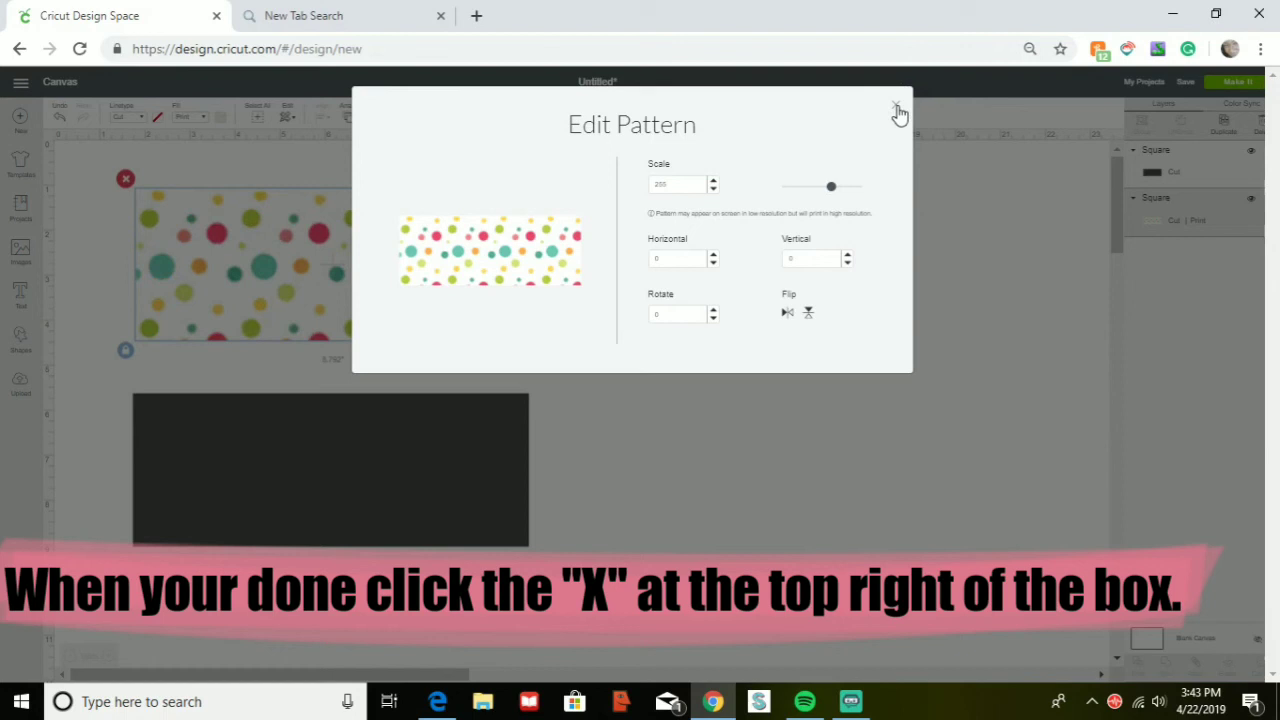
left_click(896, 108)
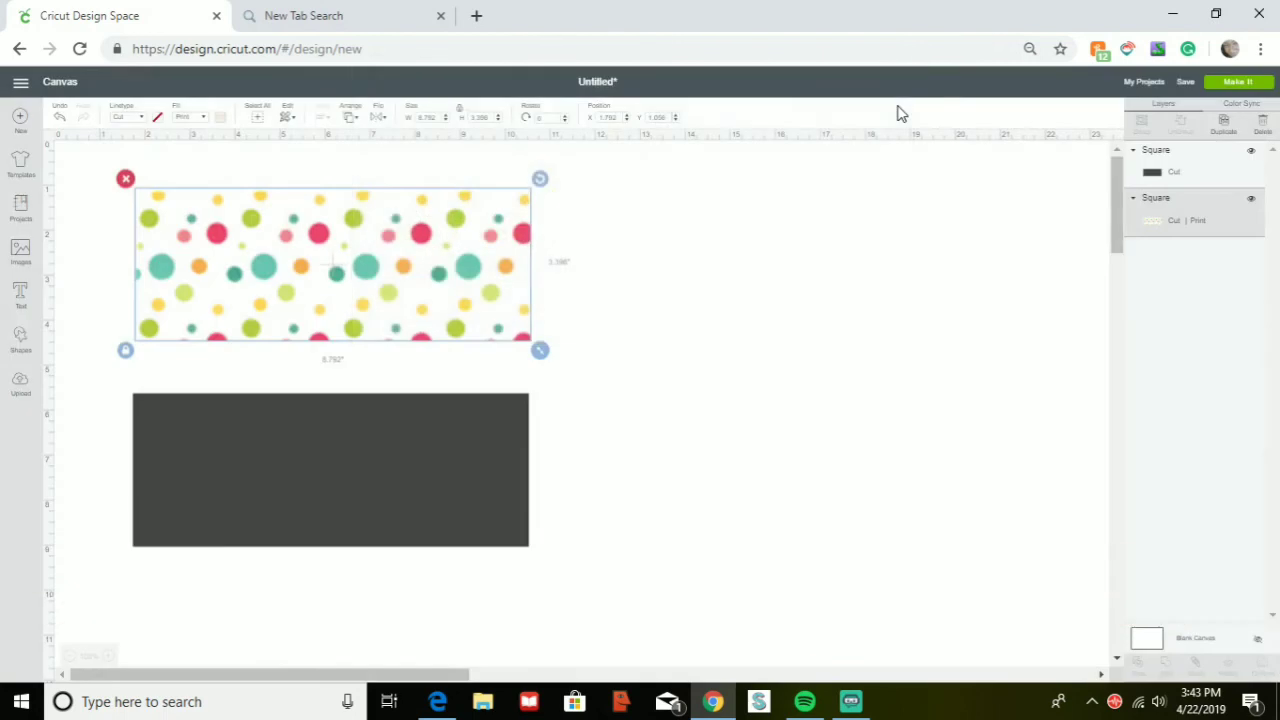
left_click(687, 299)
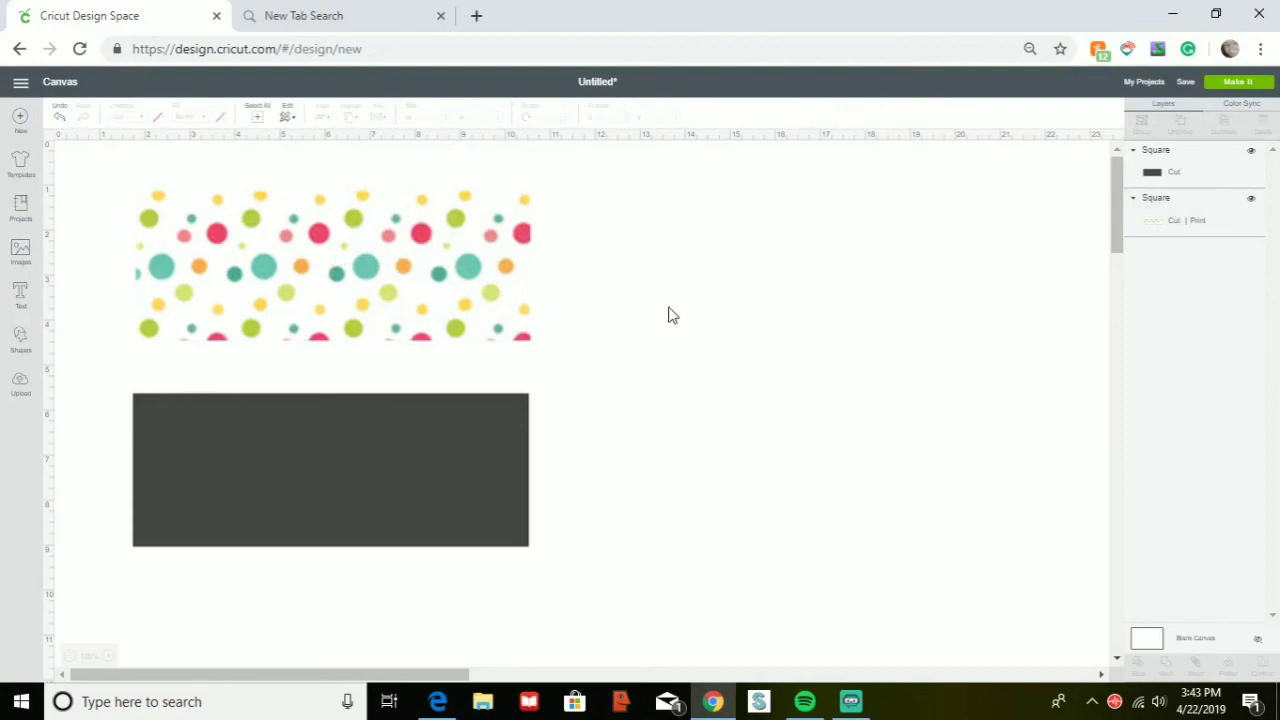
Set the lower rectangle's fill to Print.
left_click(334, 522)
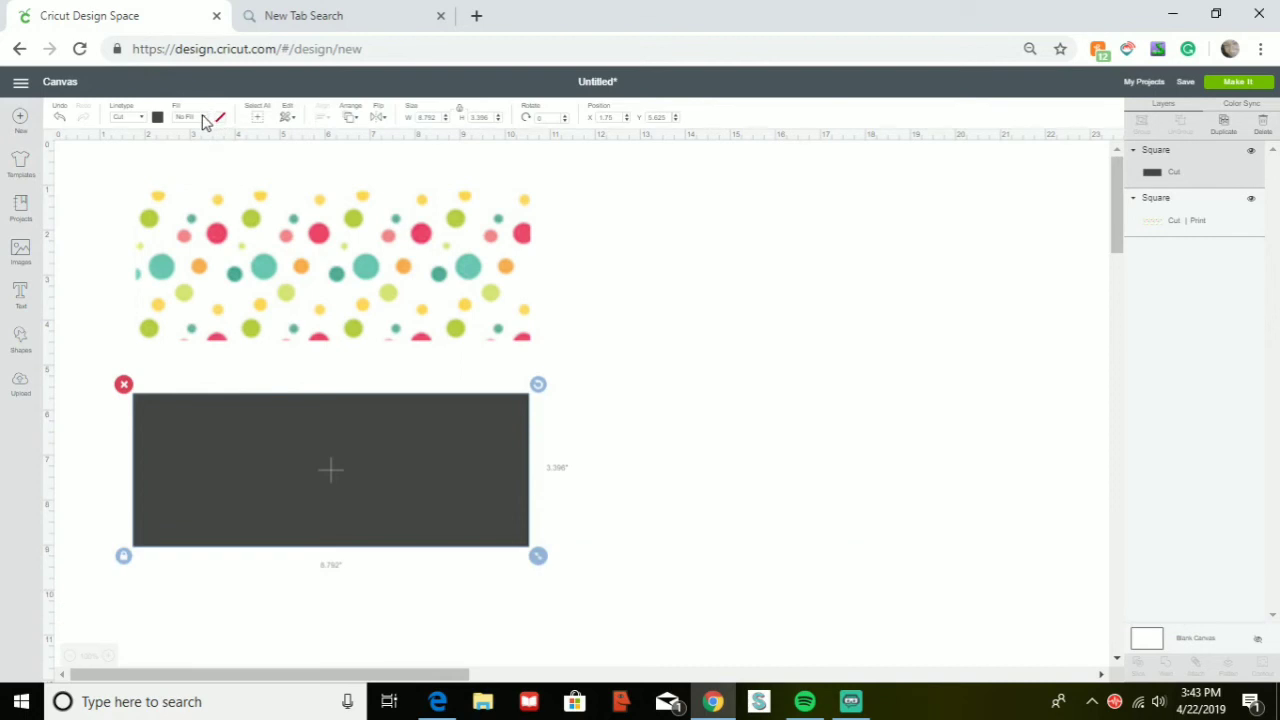
left_click(204, 121)
left_click(195, 150)
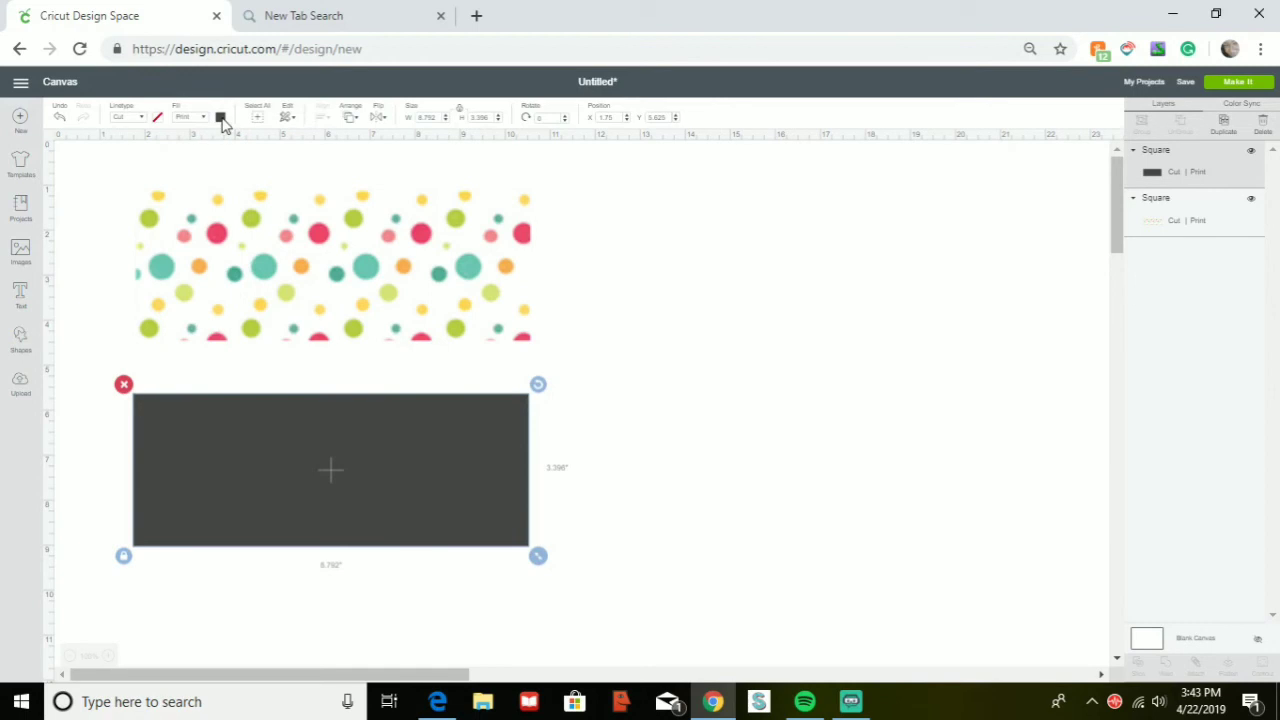
Change the lower rectangle's print type to Pattern and apply the black pattern with white handwritten Christmas words.
left_click(221, 118)
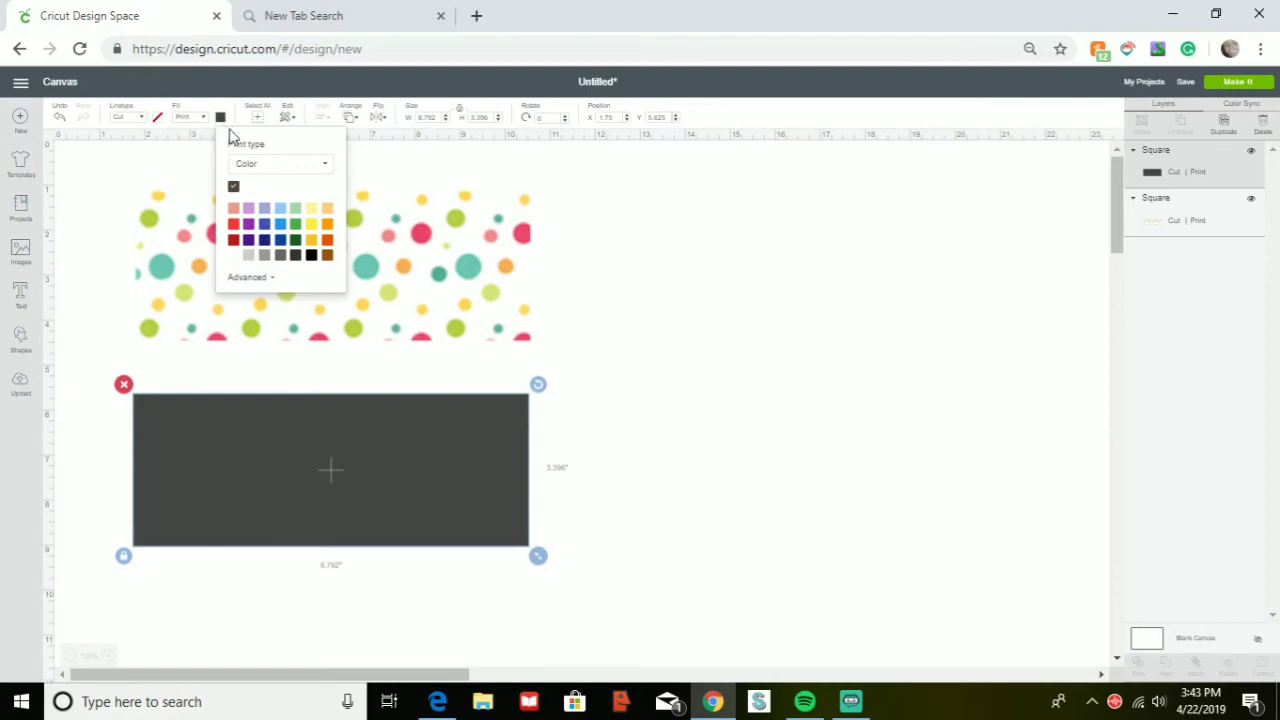
left_click(266, 166)
left_click(258, 205)
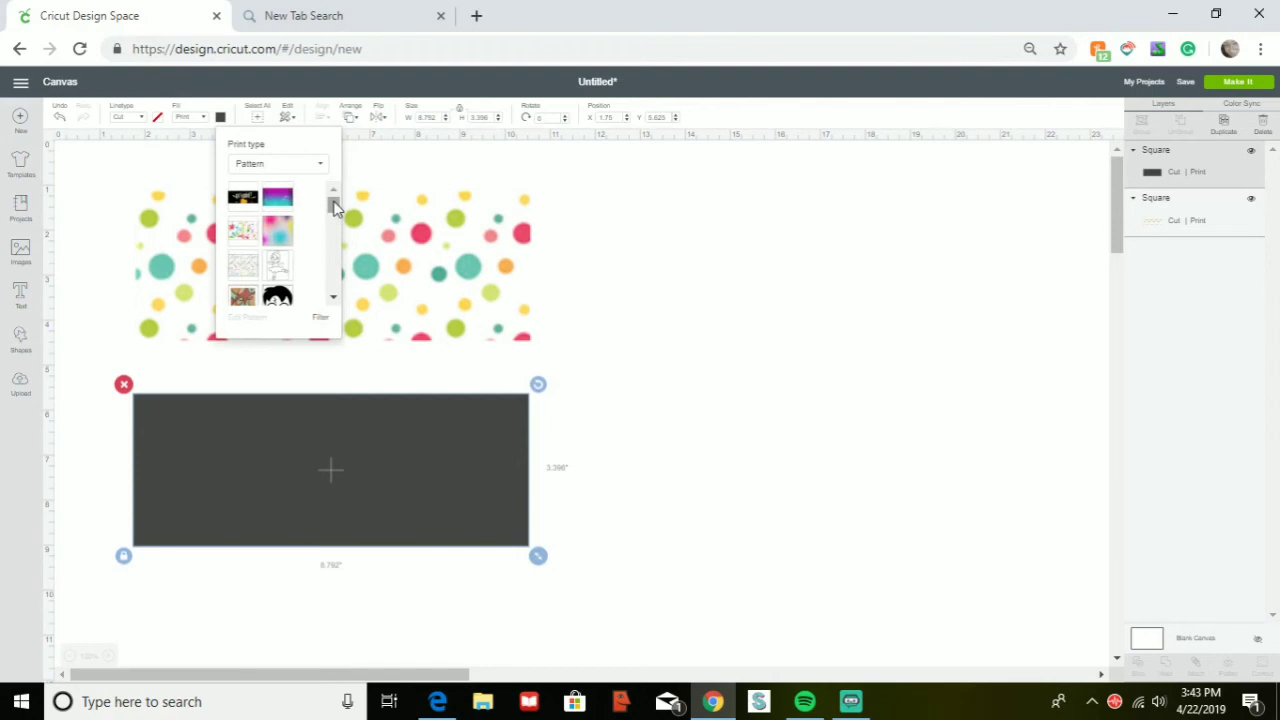
left_click_drag(335, 207, 335, 237)
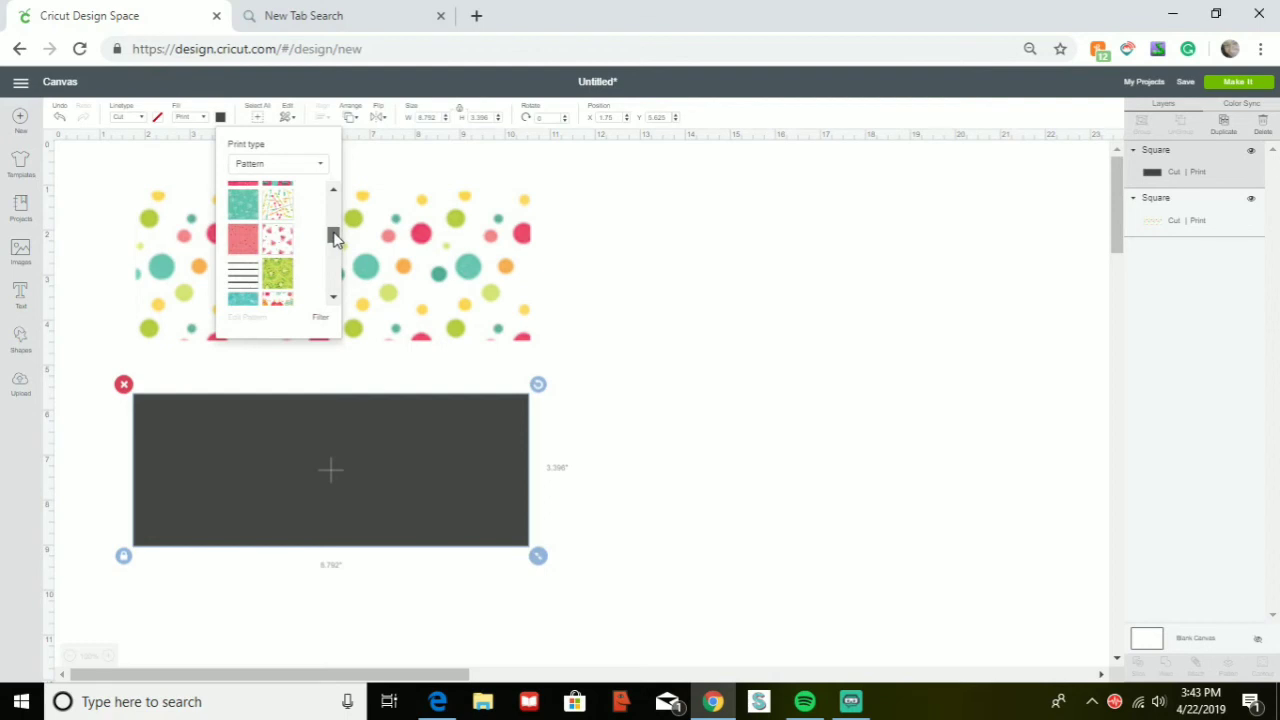
left_click_drag(335, 236, 331, 251)
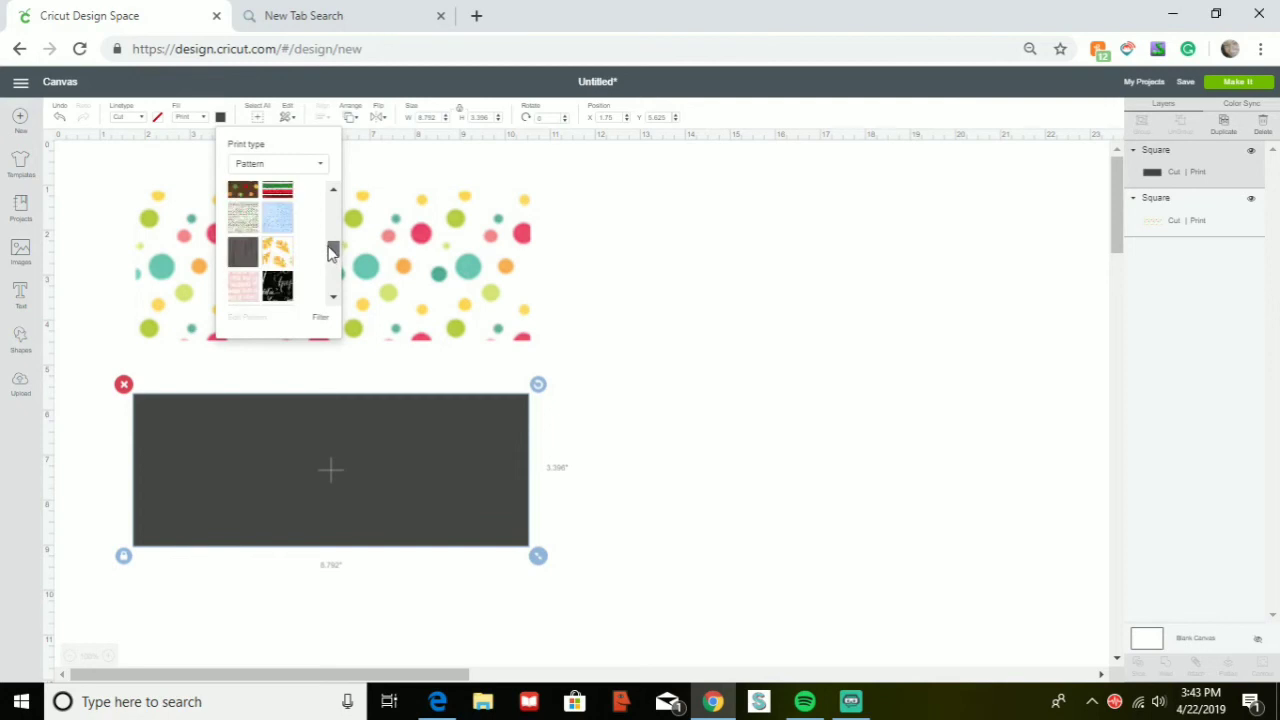
left_click(281, 302)
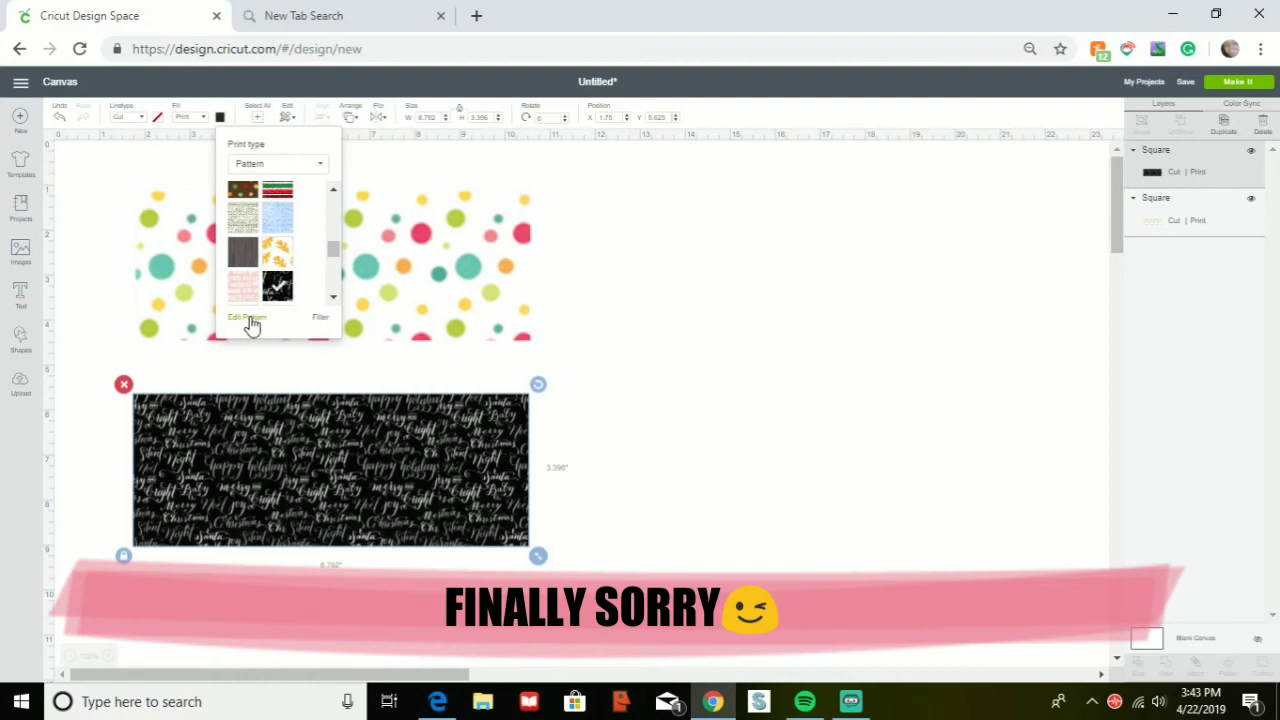
Edit the lower rectangle's Christmas lettering pattern and enlarge its scale to about 180.
left_click(248, 318)
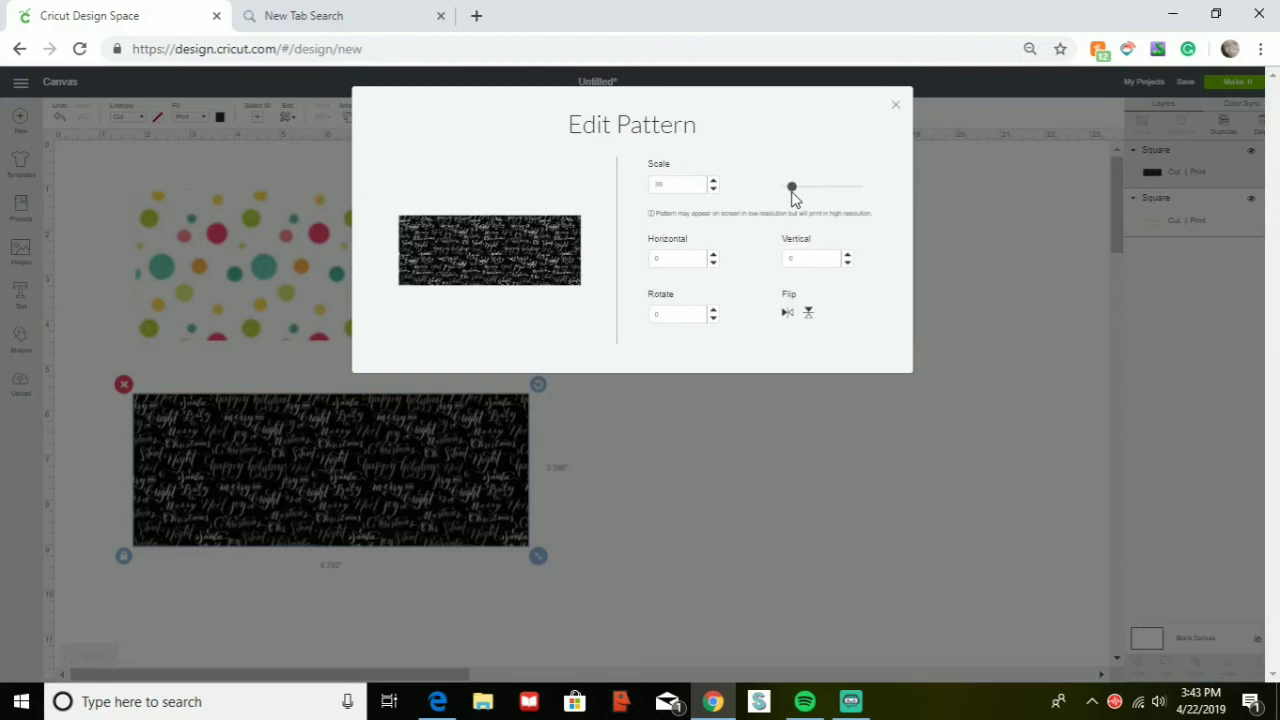
left_click_drag(792, 190, 790, 190)
left_click_drag(796, 191, 820, 197)
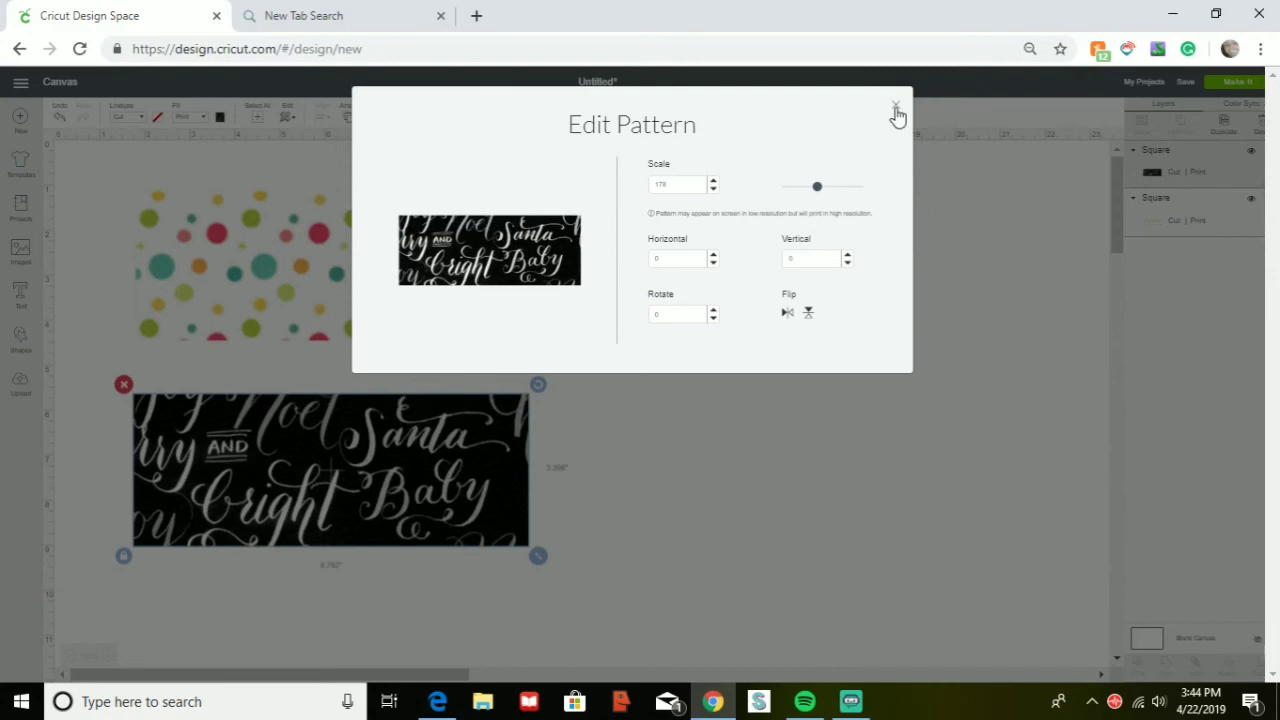
left_click(896, 108)
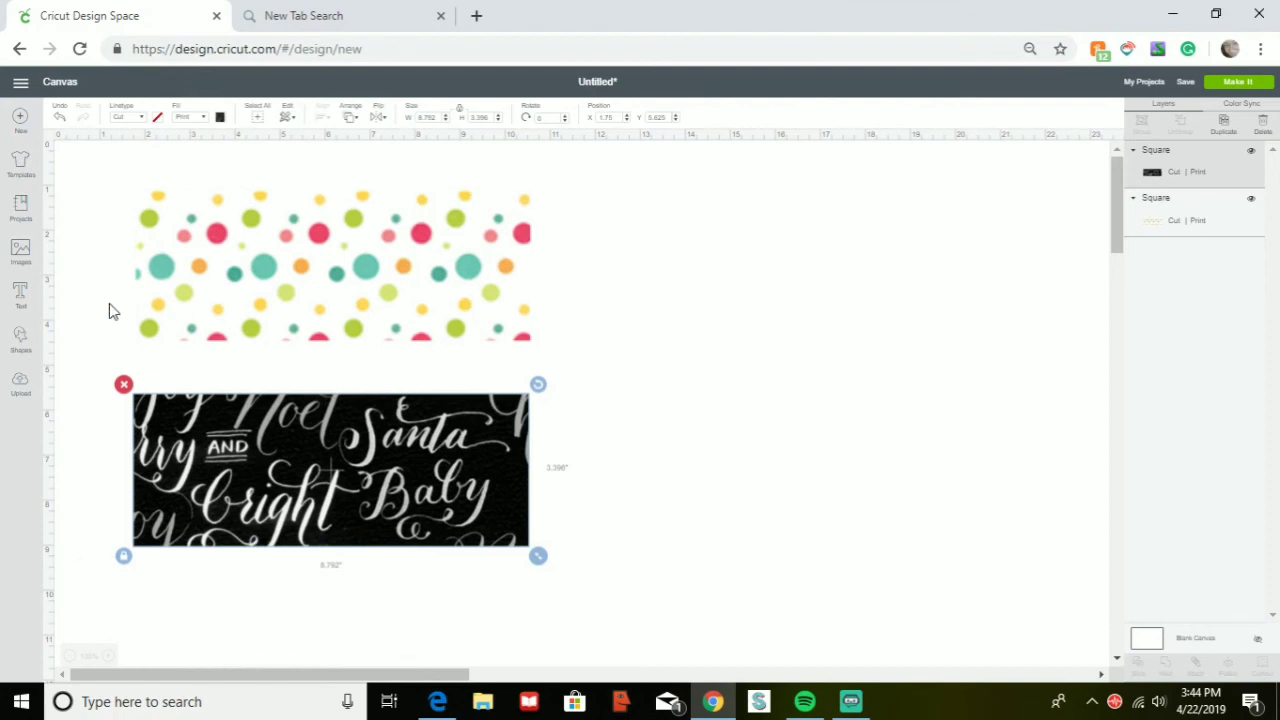
Add a text object reading "ISSA PAINT PARTY" near the lower edge of the black rectangle.
left_click(18, 310)
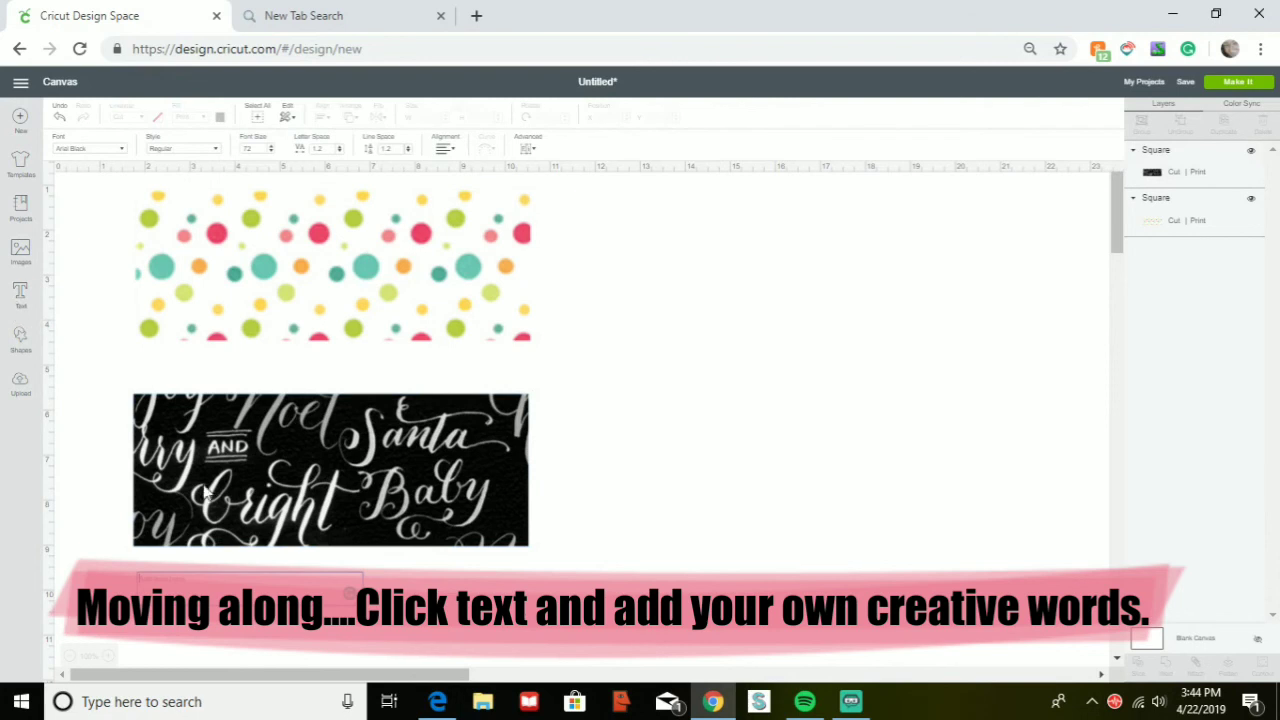
left_click(211, 578)
left_click_drag(211, 578, 215, 480)
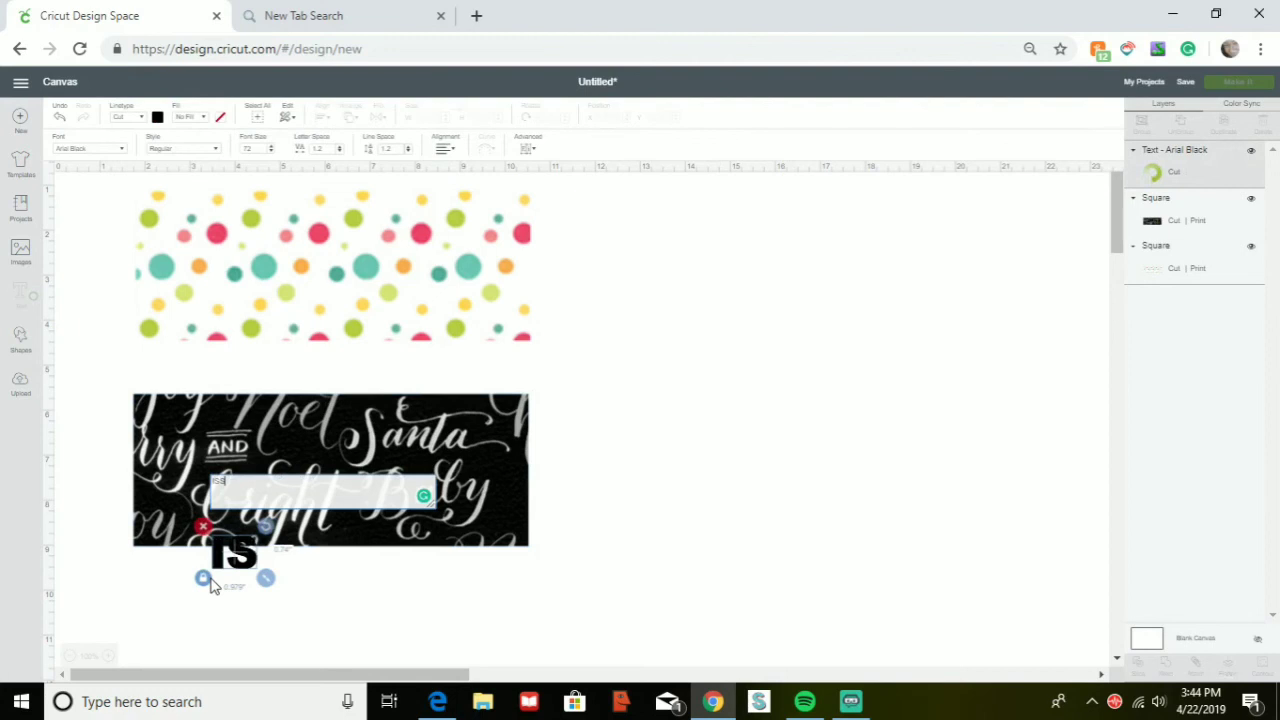
type("A")
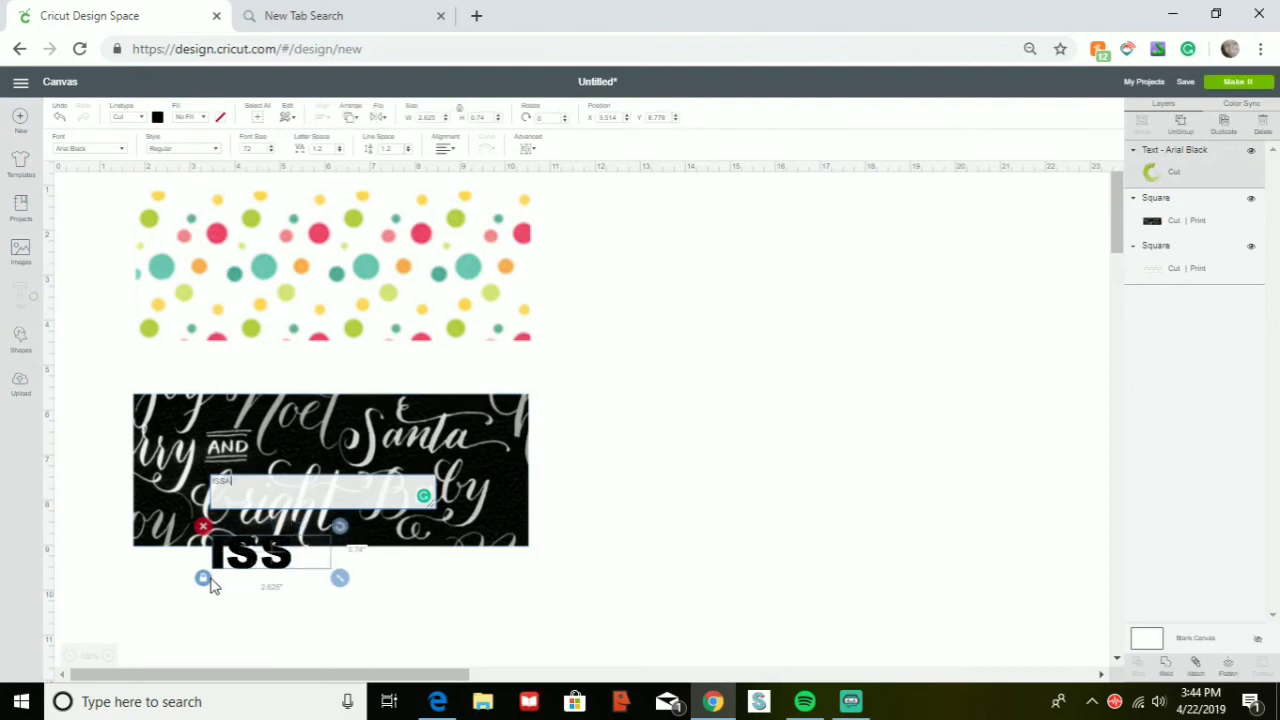
type(" P")
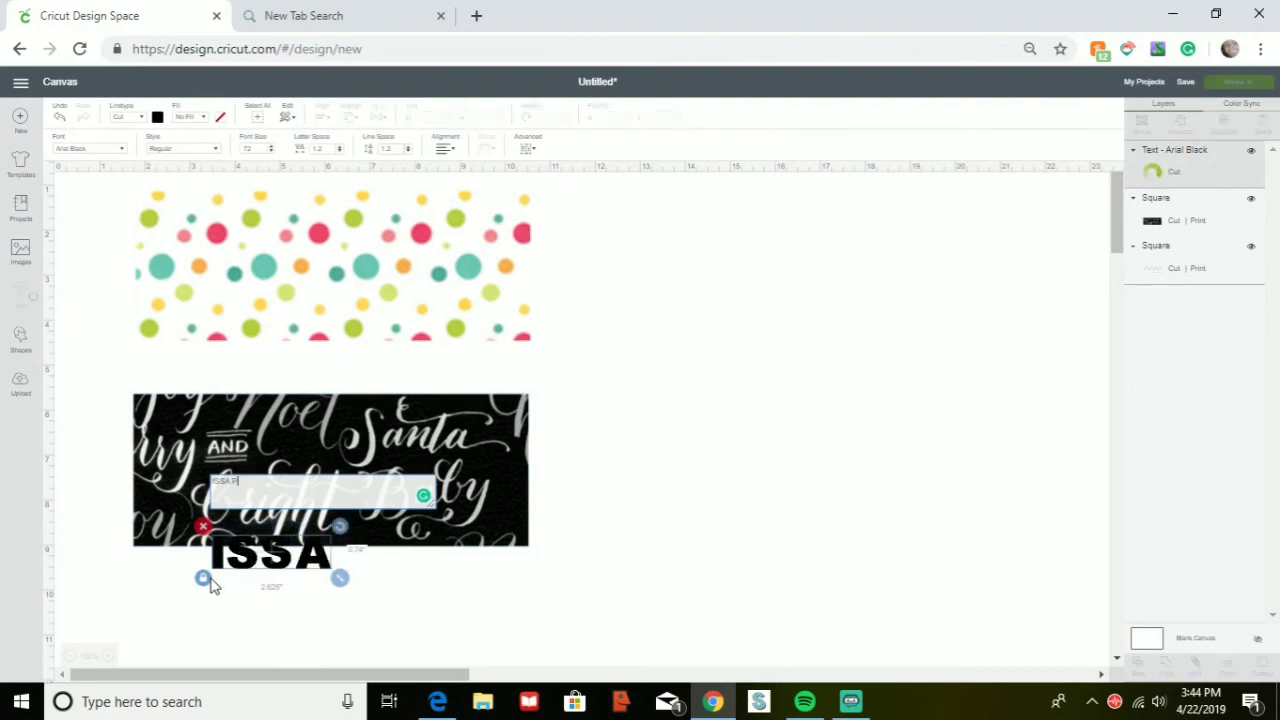
type("in")
type("NT")
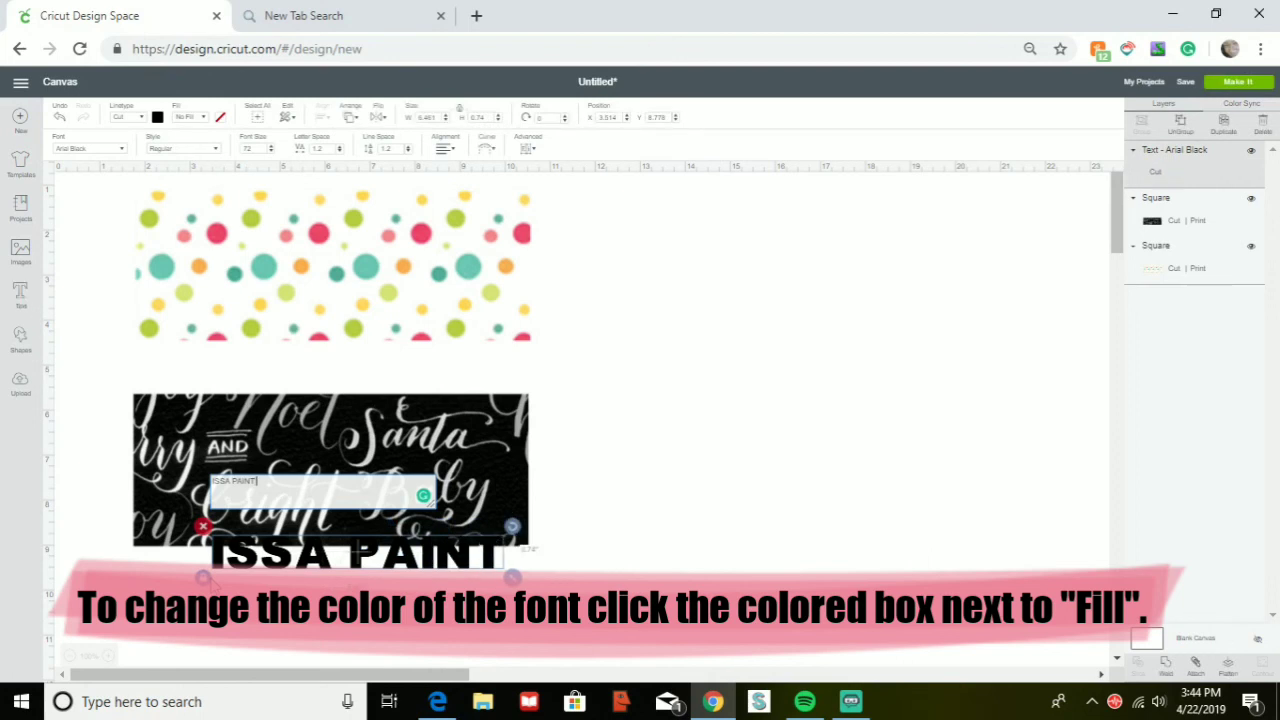
type(" FAR")
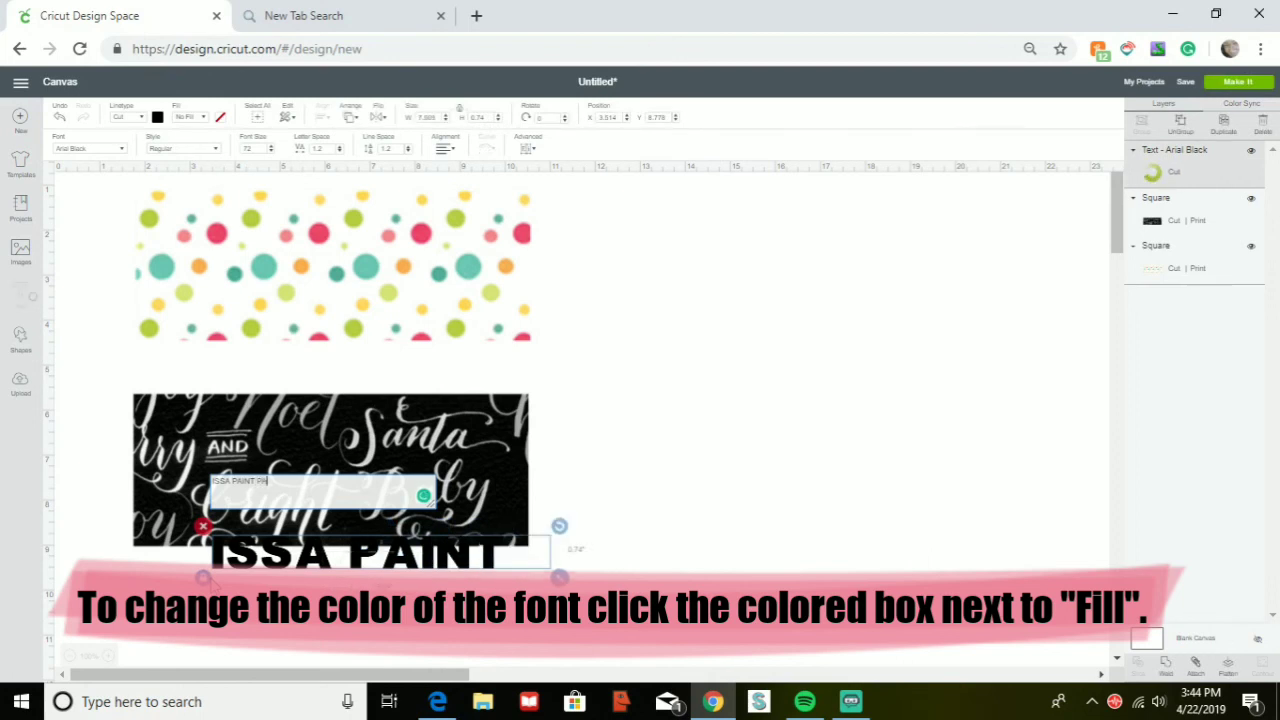
type("TY")
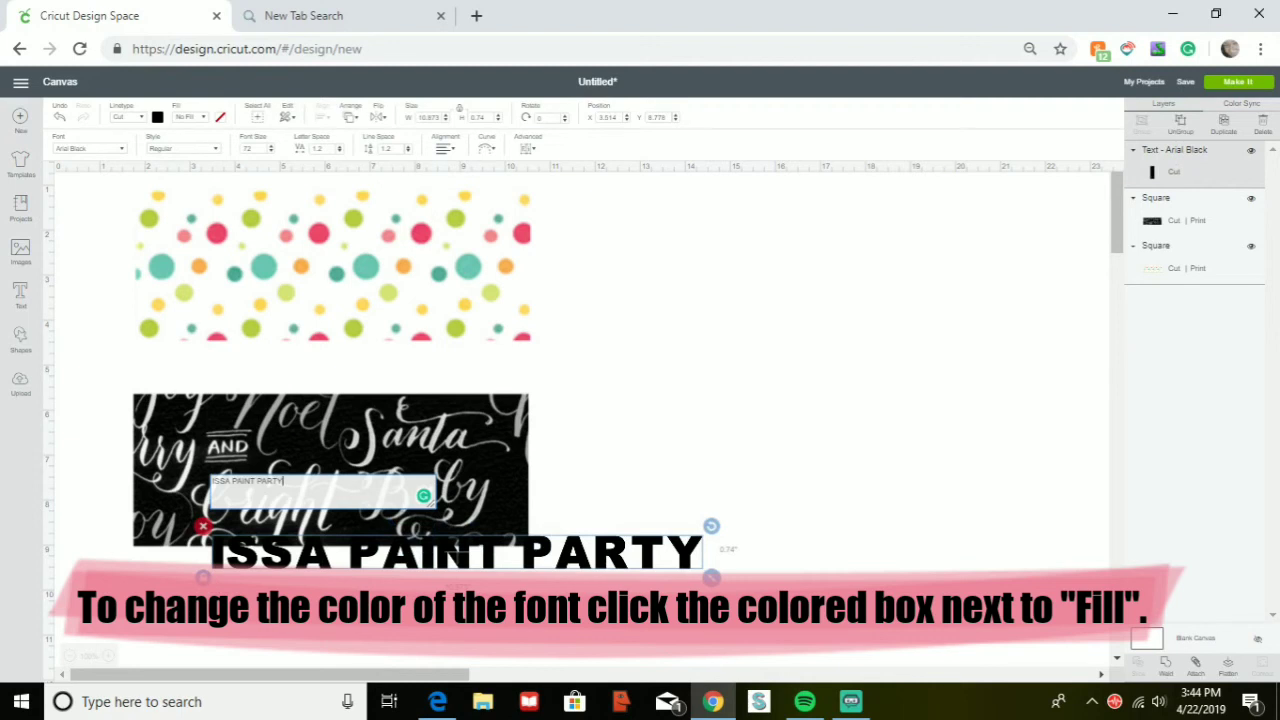
key("Escape")
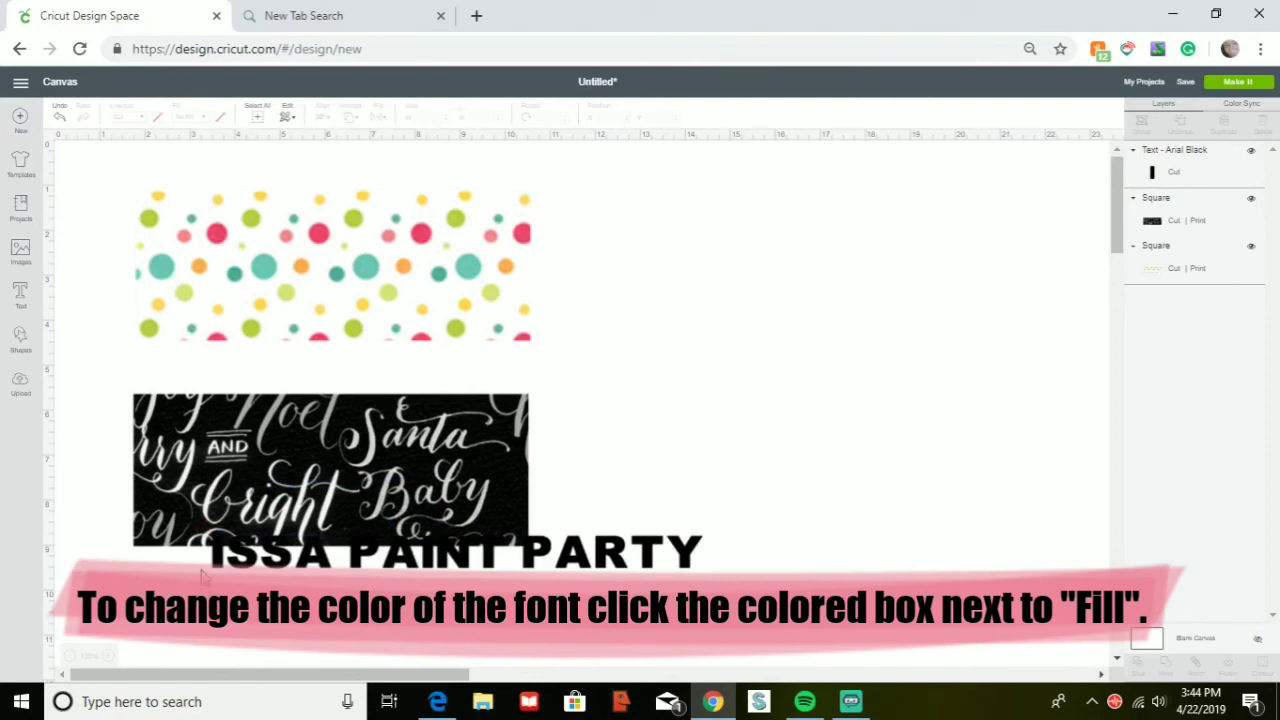
Set the ISSA PAINT PARTY text's material color to purple.
left_click(270, 560)
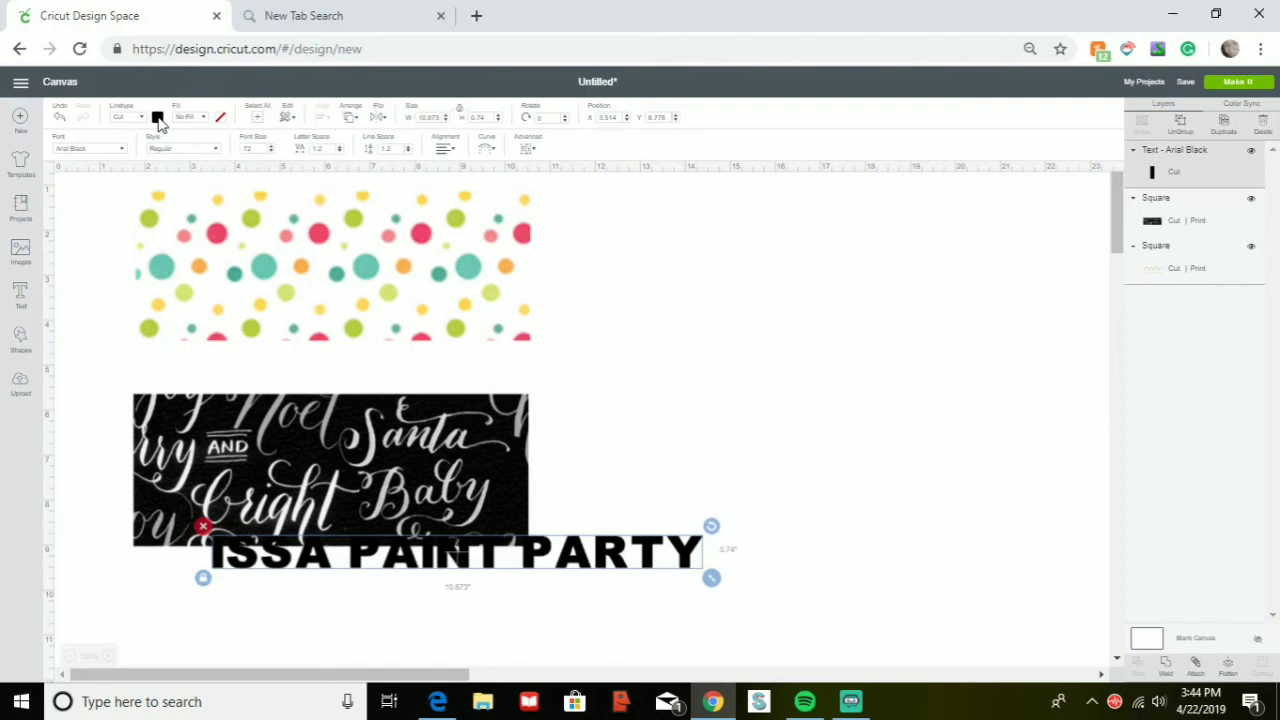
left_click(158, 118)
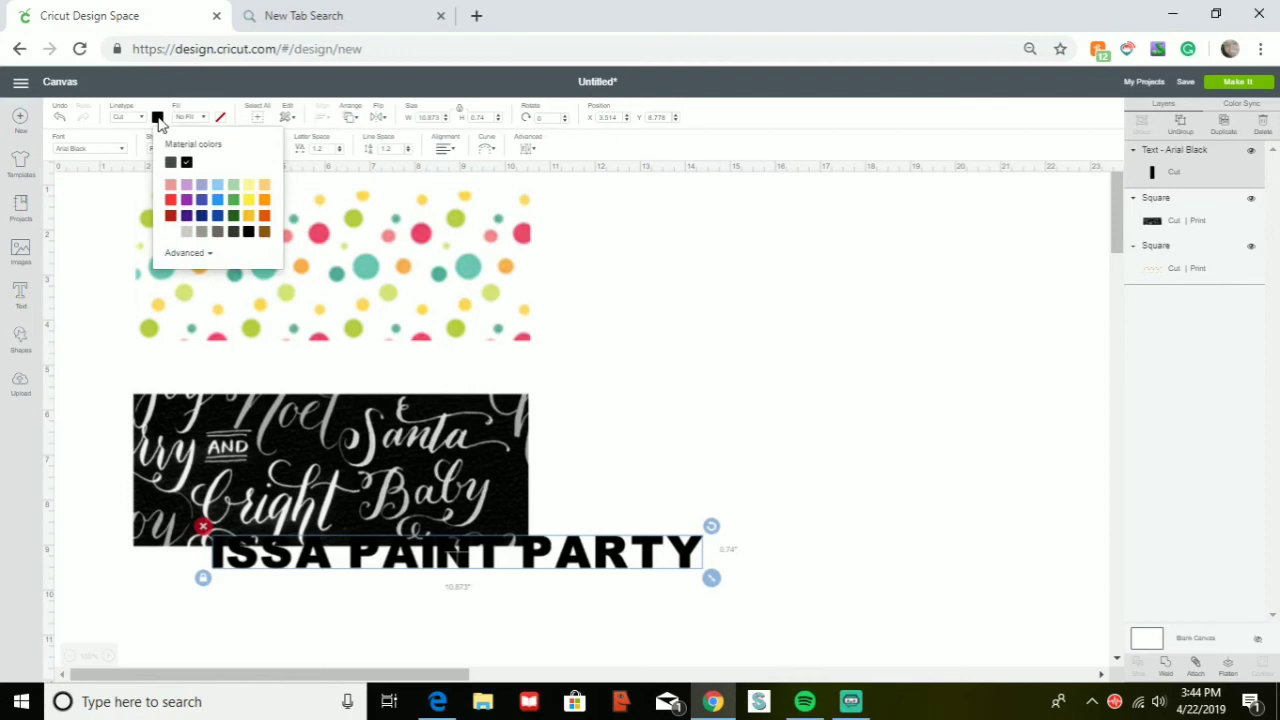
left_click(187, 201)
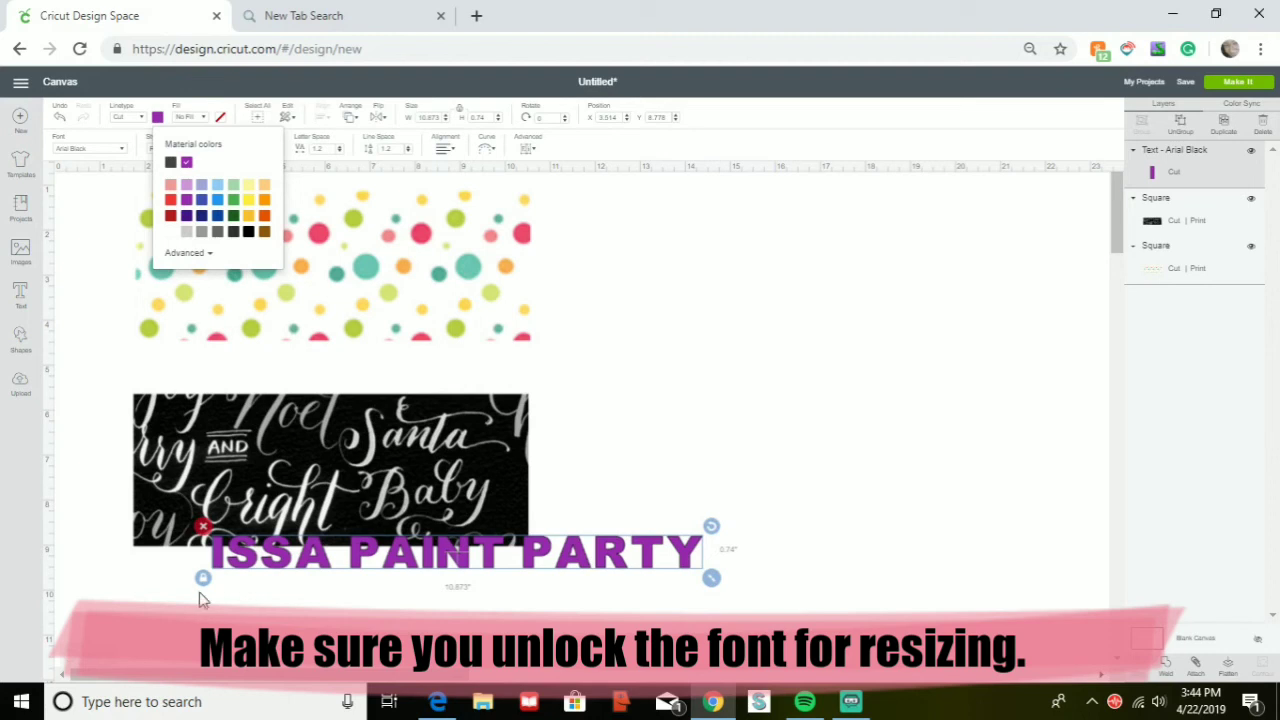
Unlock the text's proportions, resize it to about 7.33 x 0.77 inches and move it onto the middle of the black rectangle.
left_click(203, 578)
left_click(203, 580)
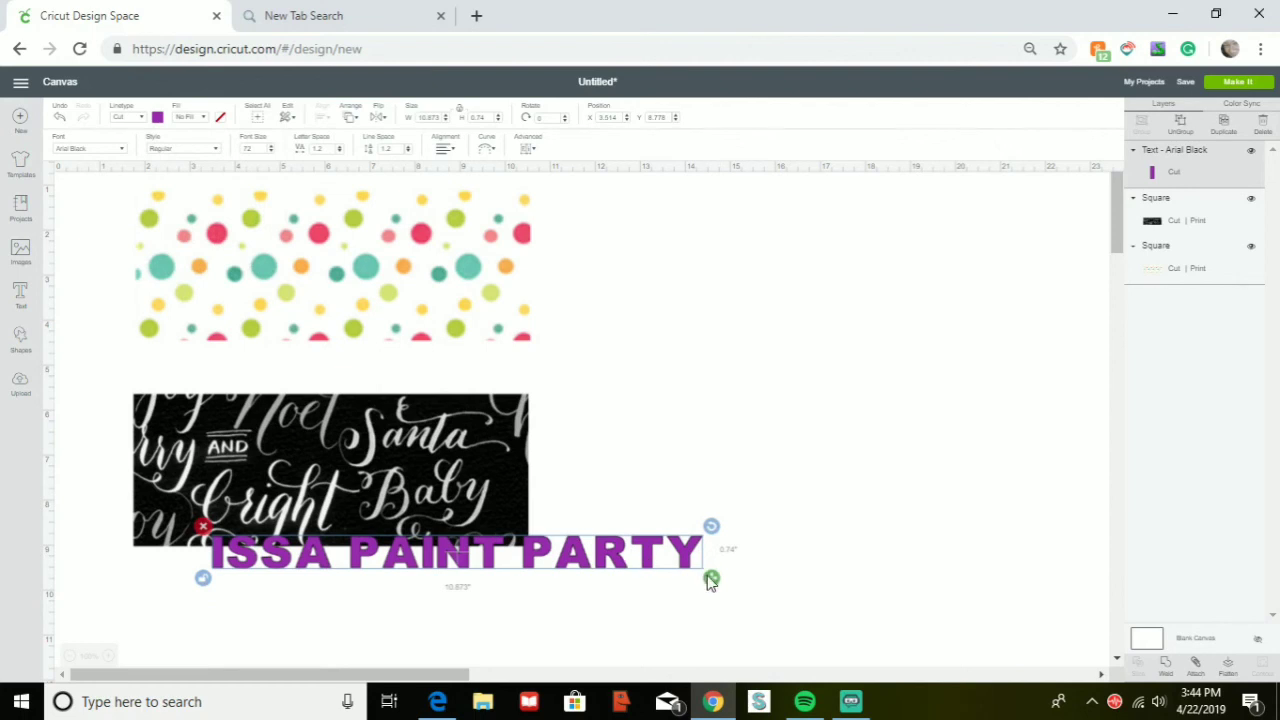
mouse_move(711, 580)
left_mouse_down()
mouse_move(551, 587)
mouse_move(553, 576)
mouse_move(507, 566)
mouse_move(461, 484)
left_mouse_up()
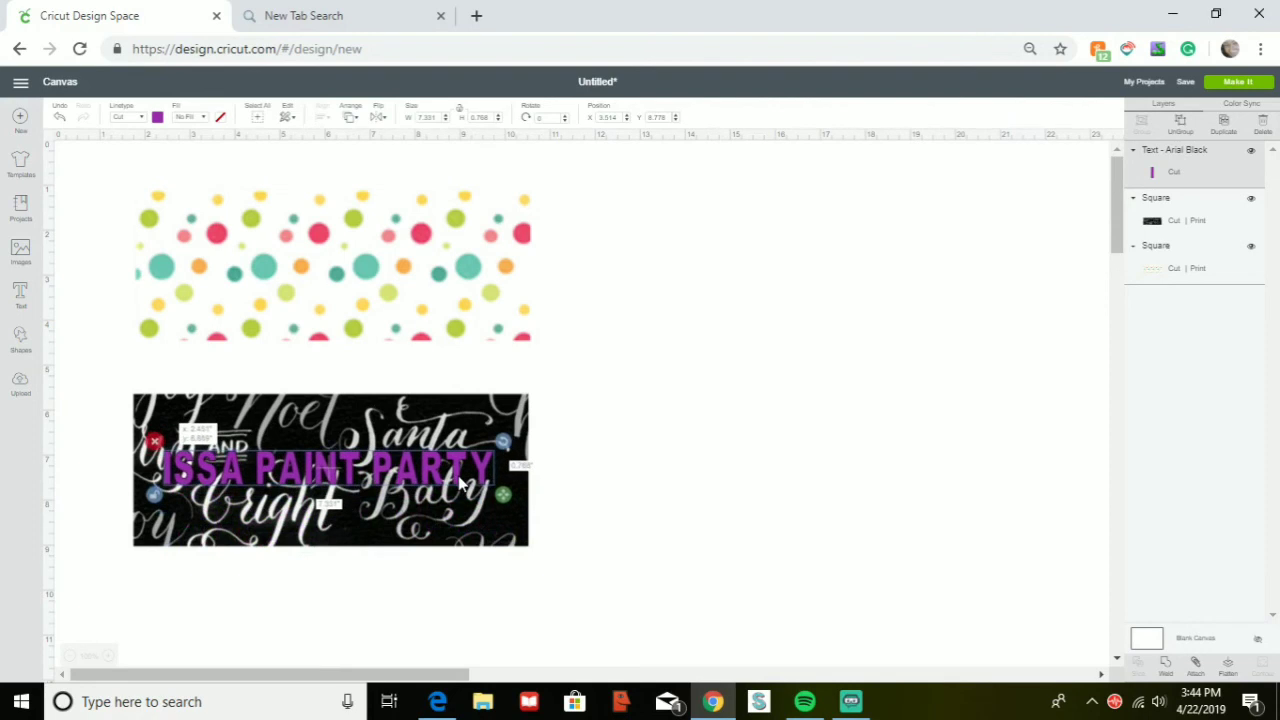
left_click_drag(461, 483, 461, 483)
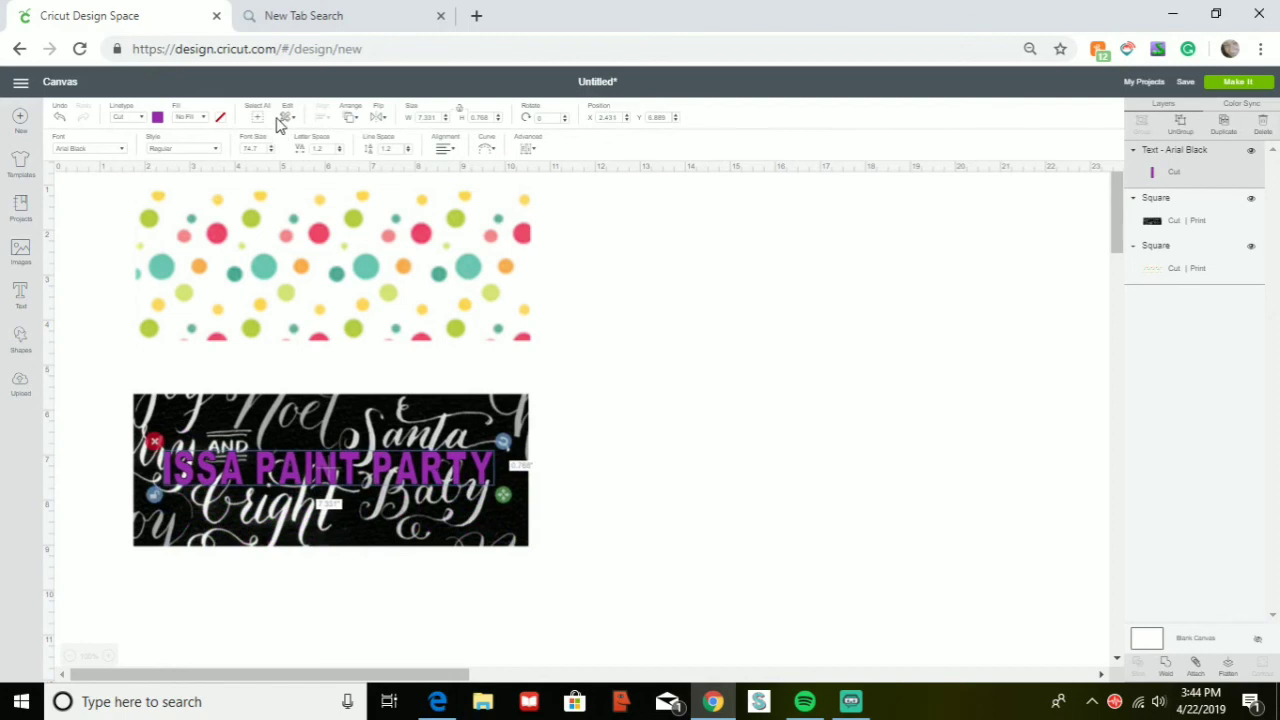
Change the ISSA PAINT PARTY text's material color to bright yellow and deselect it.
left_click(158, 118)
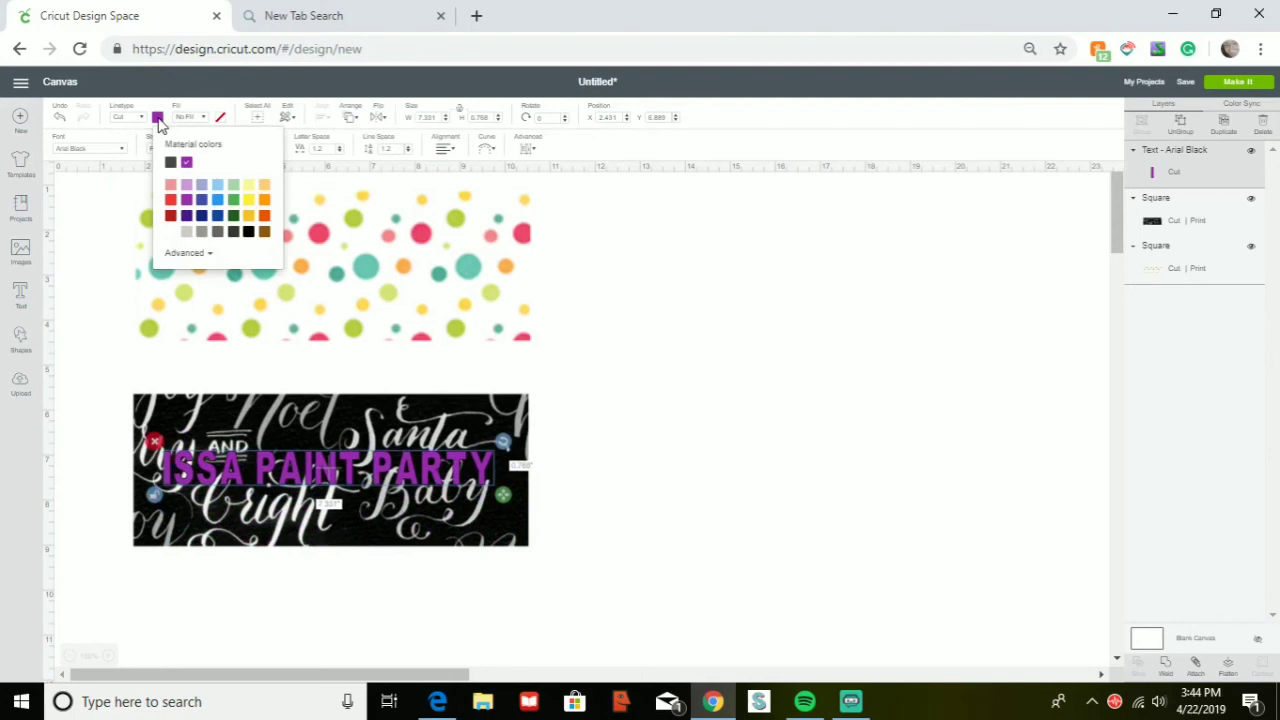
left_click(250, 204)
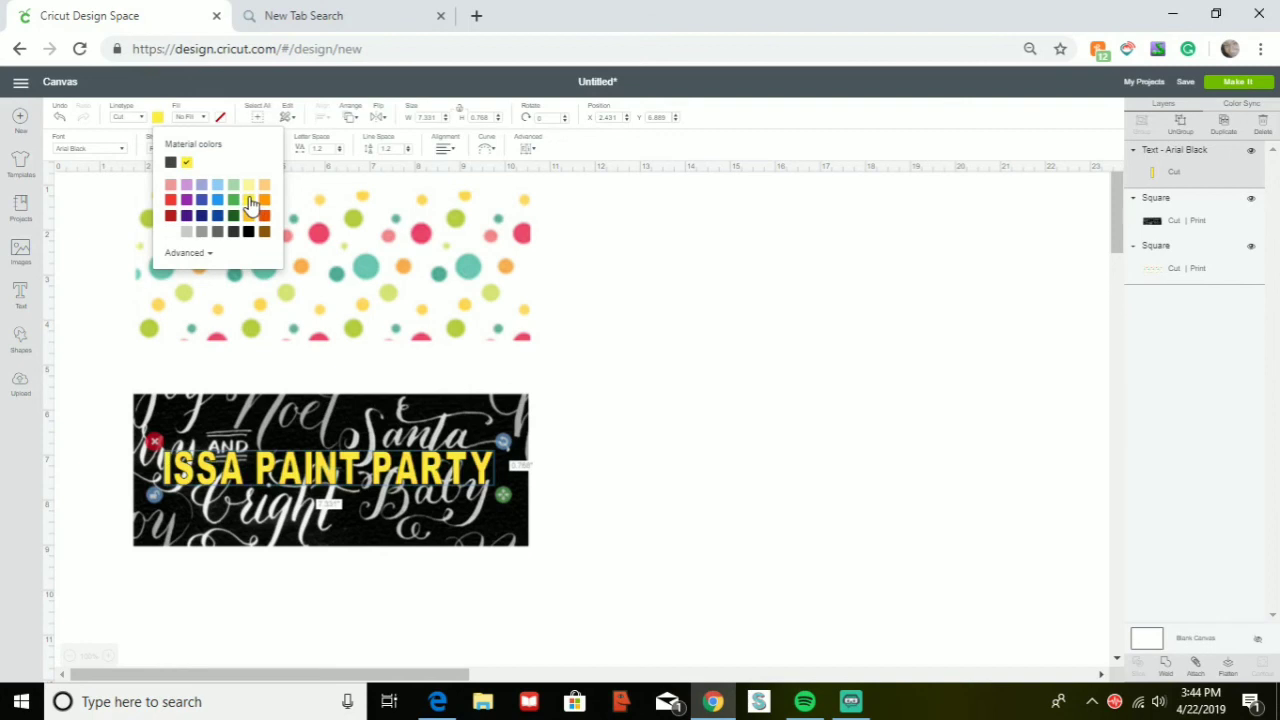
left_click(700, 452)
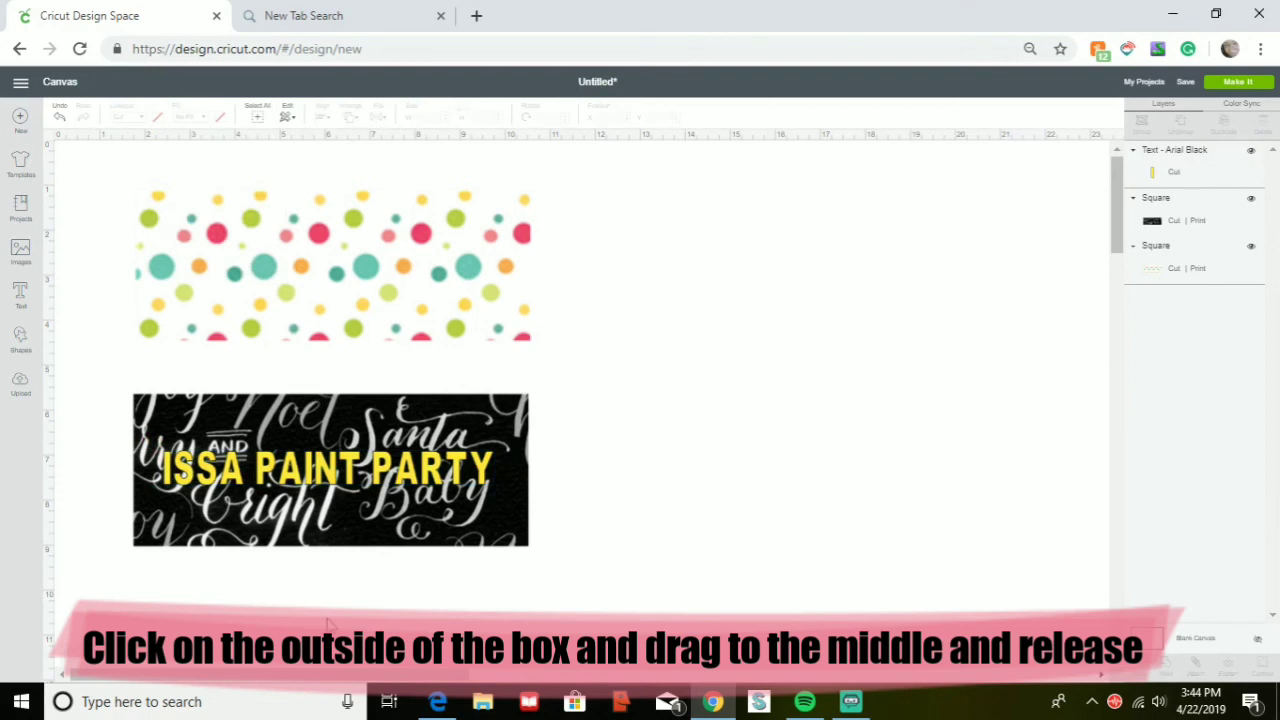
Select the yellow text together with the black rectangle and align them with Center Horizontally.
mouse_move(327, 618)
left_mouse_down()
mouse_move(320, 462)
mouse_move(302, 480)
left_mouse_up()
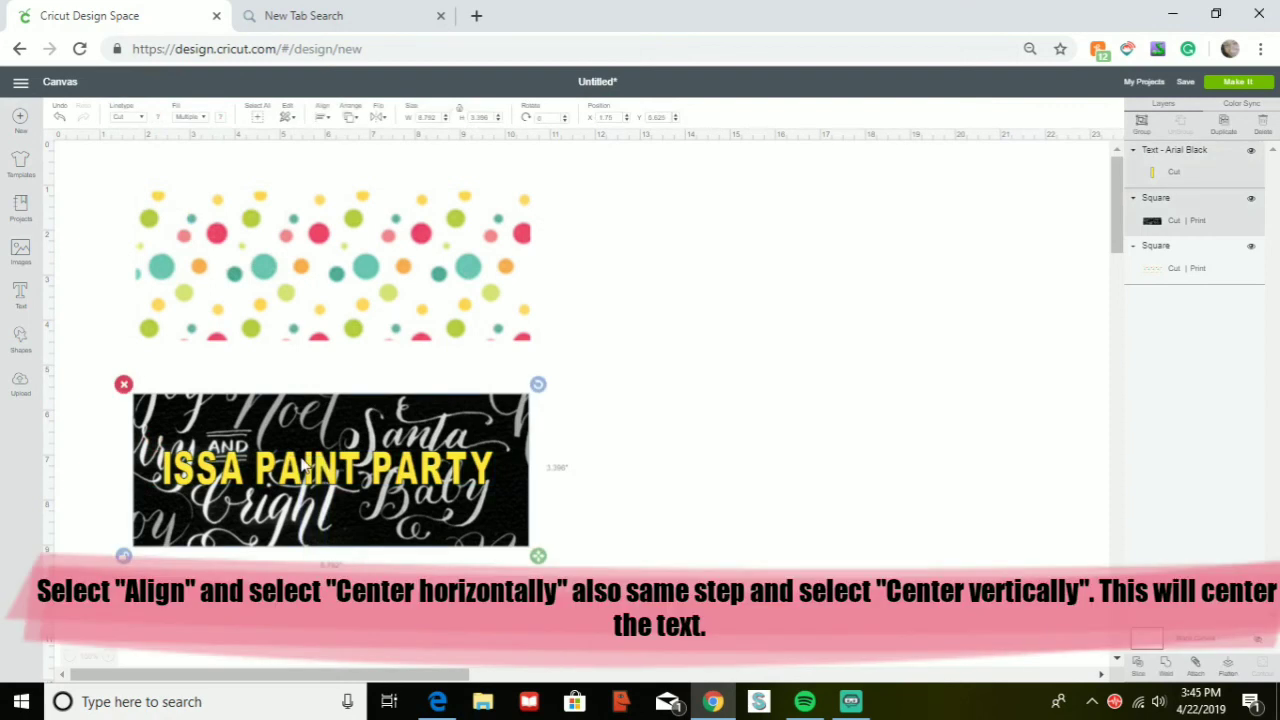
left_click(322, 120)
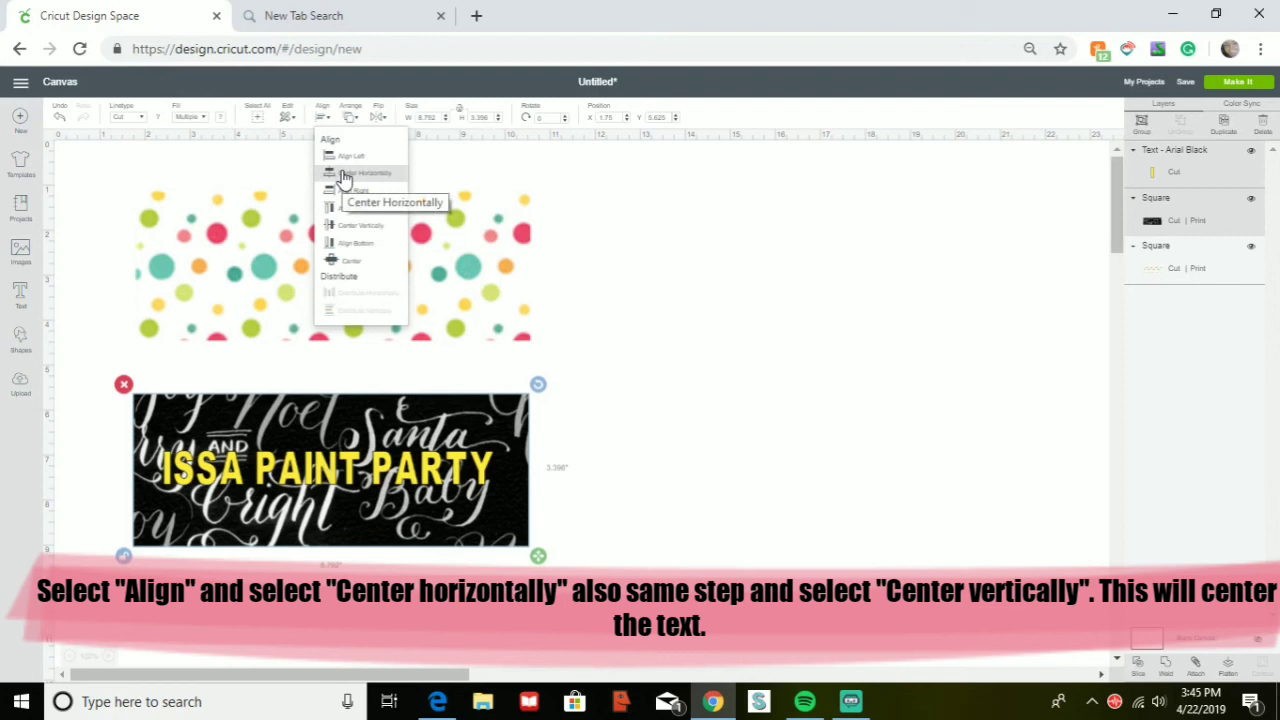
left_click(341, 174)
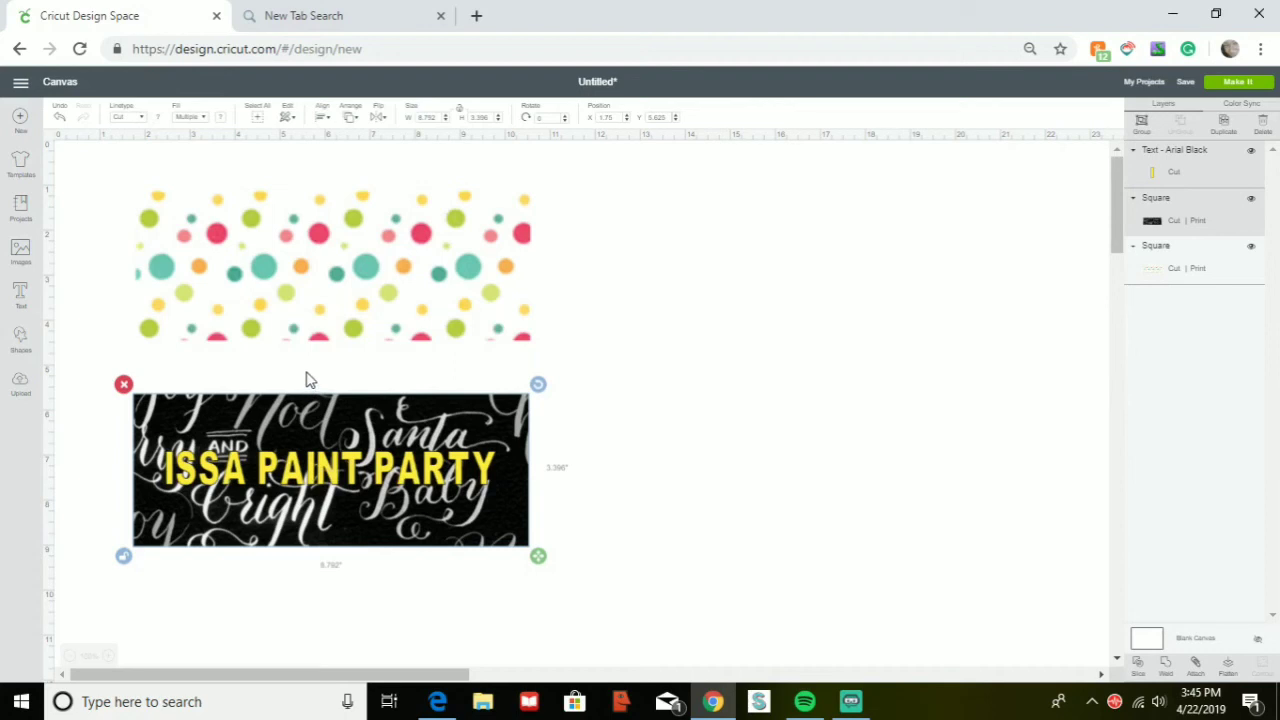
Reselect the yellow text and the black rectangle, align them with Center Vertically and clear the selection.
left_click_drag(308, 358, 306, 508)
left_click(310, 508)
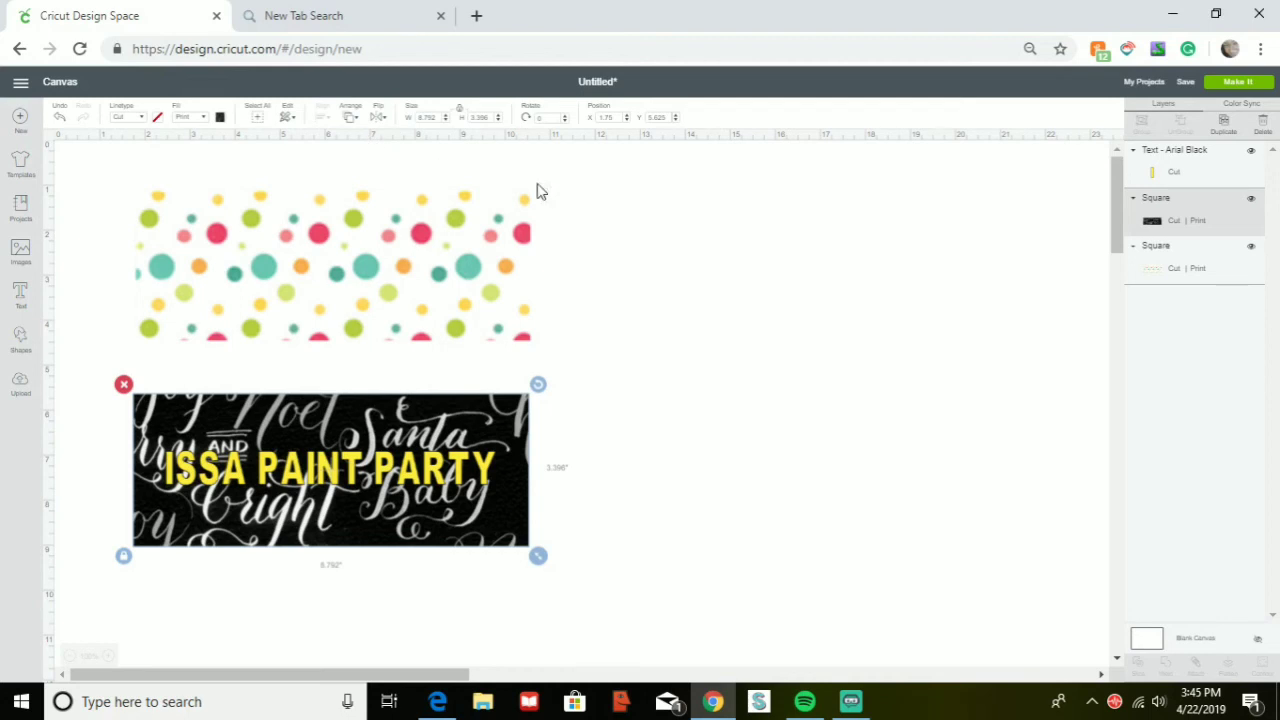
left_click(590, 226)
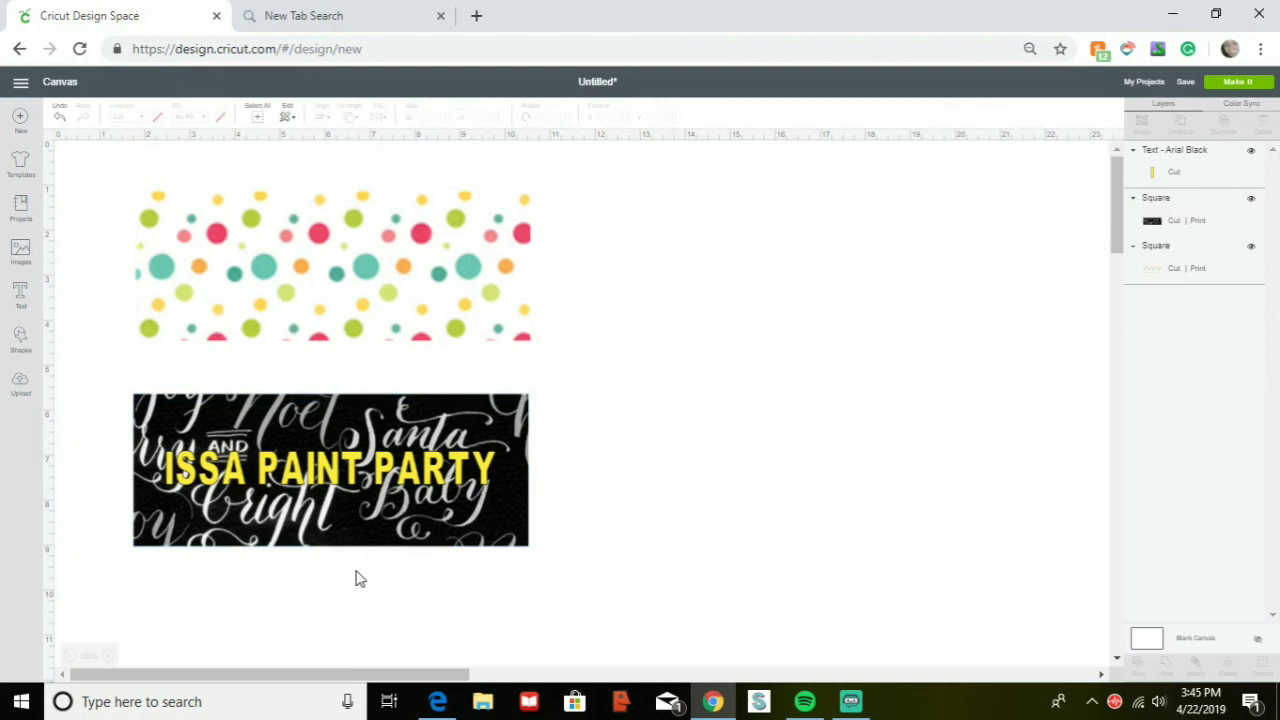
left_click_drag(325, 572, 333, 465)
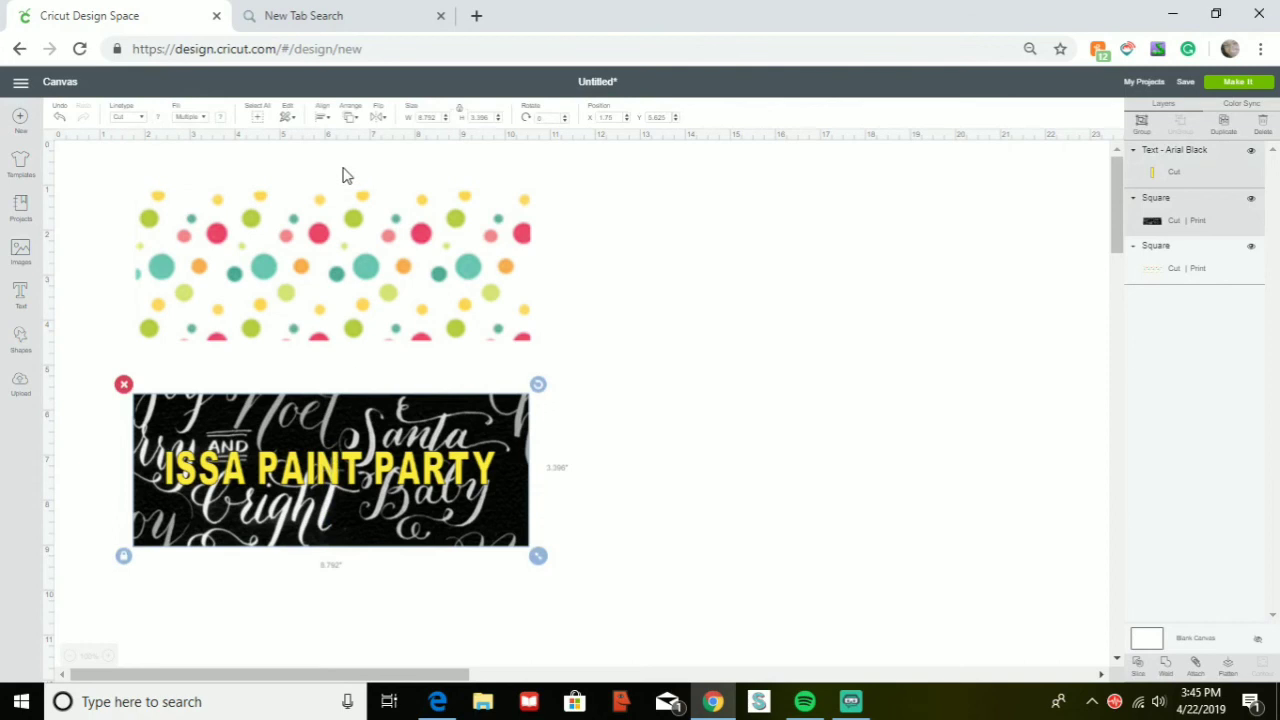
left_click(325, 121)
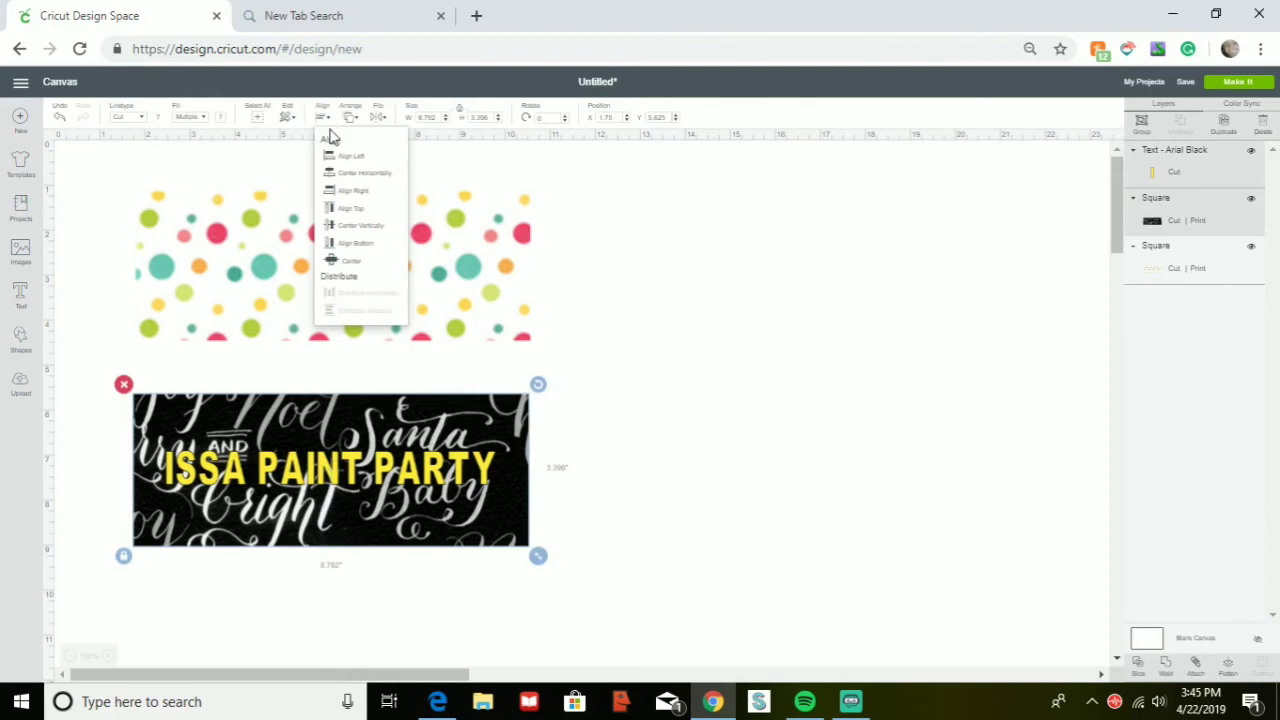
left_click(352, 234)
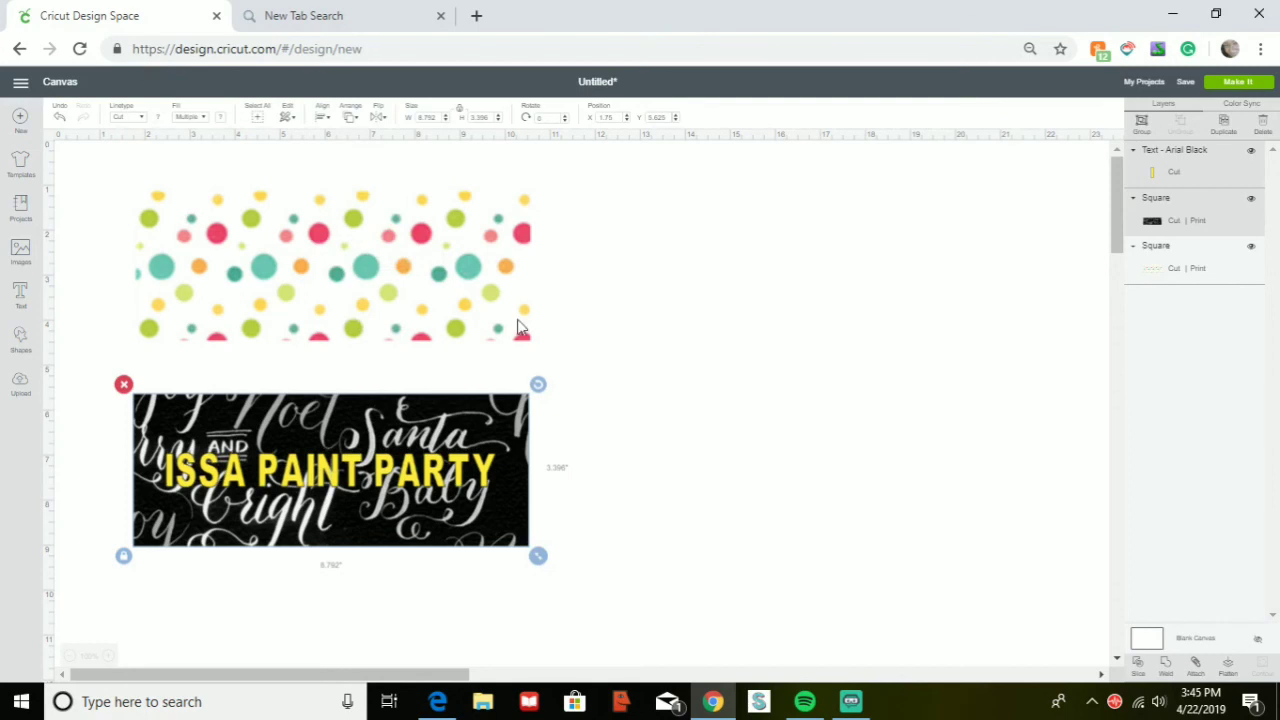
left_click(607, 408)
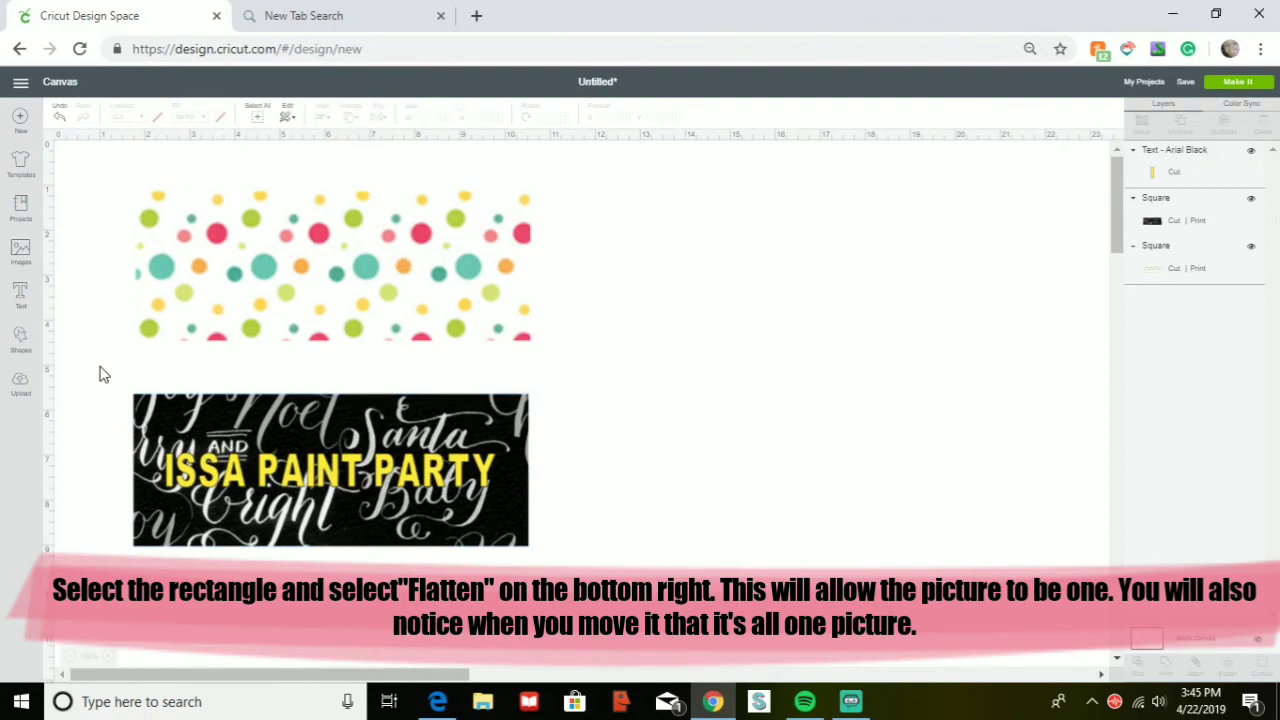
Select the yellow ISSA PAINT PARTY text together with the black rectangle and flatten them into one printable image.
left_click_drag(99, 366, 566, 581)
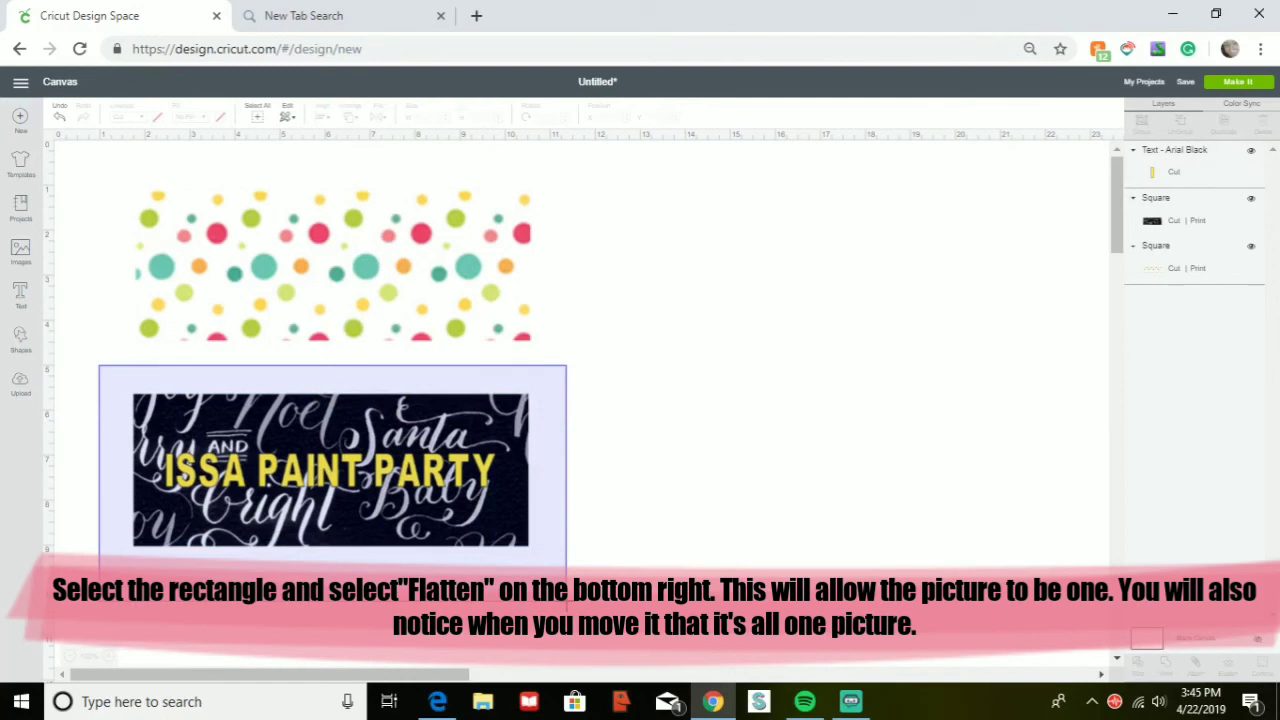
left_click_drag(566, 581, 564, 581)
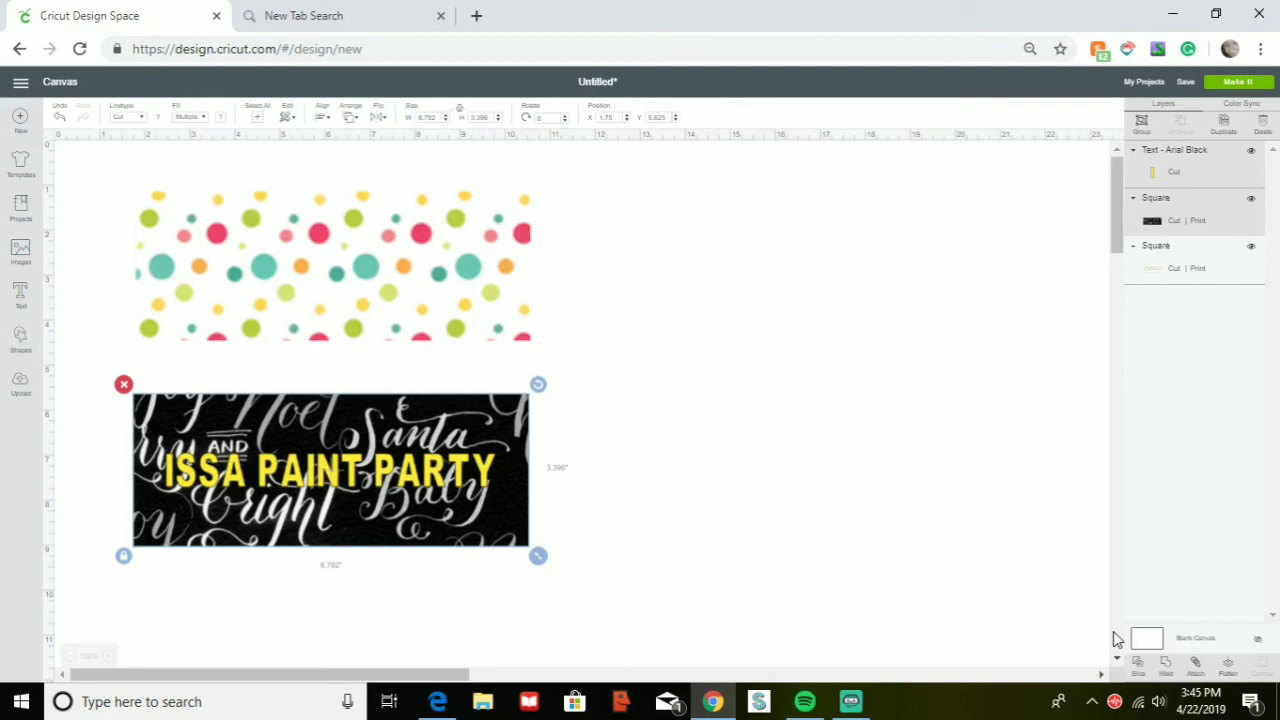
left_click(1228, 668)
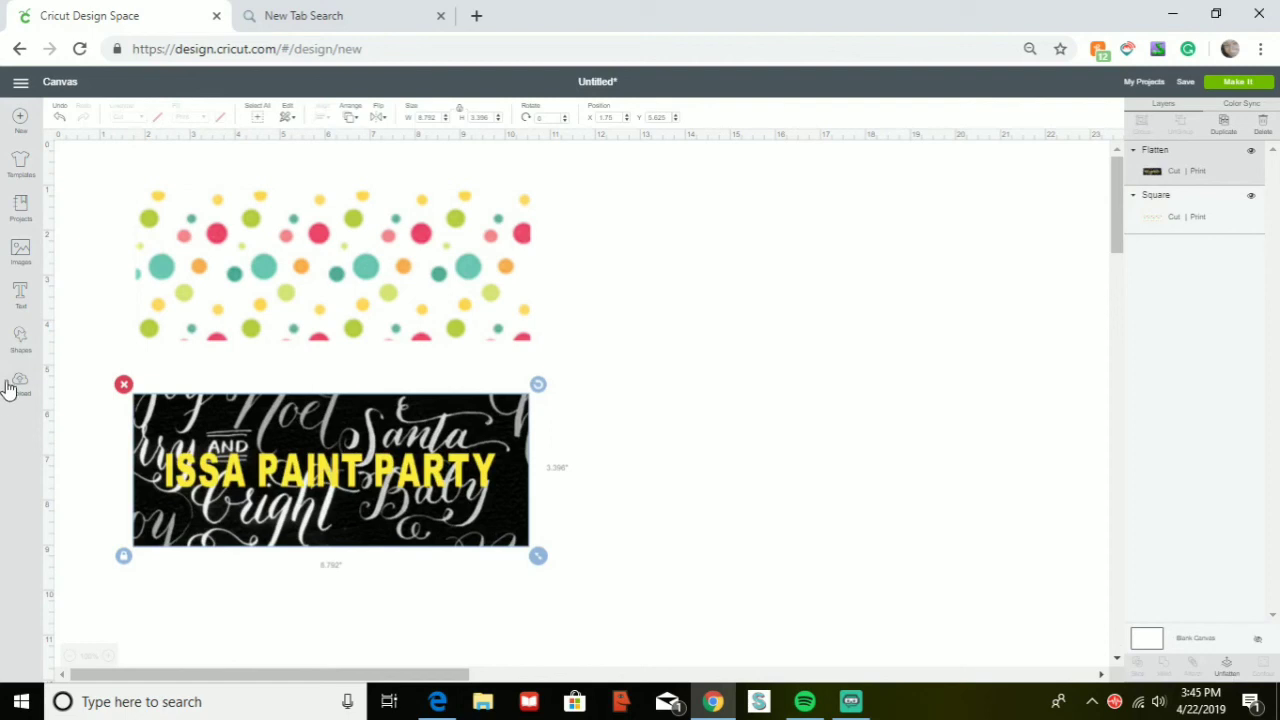
Add a new text object reading PAINT WITH ME to the canvas.
left_click(20, 295)
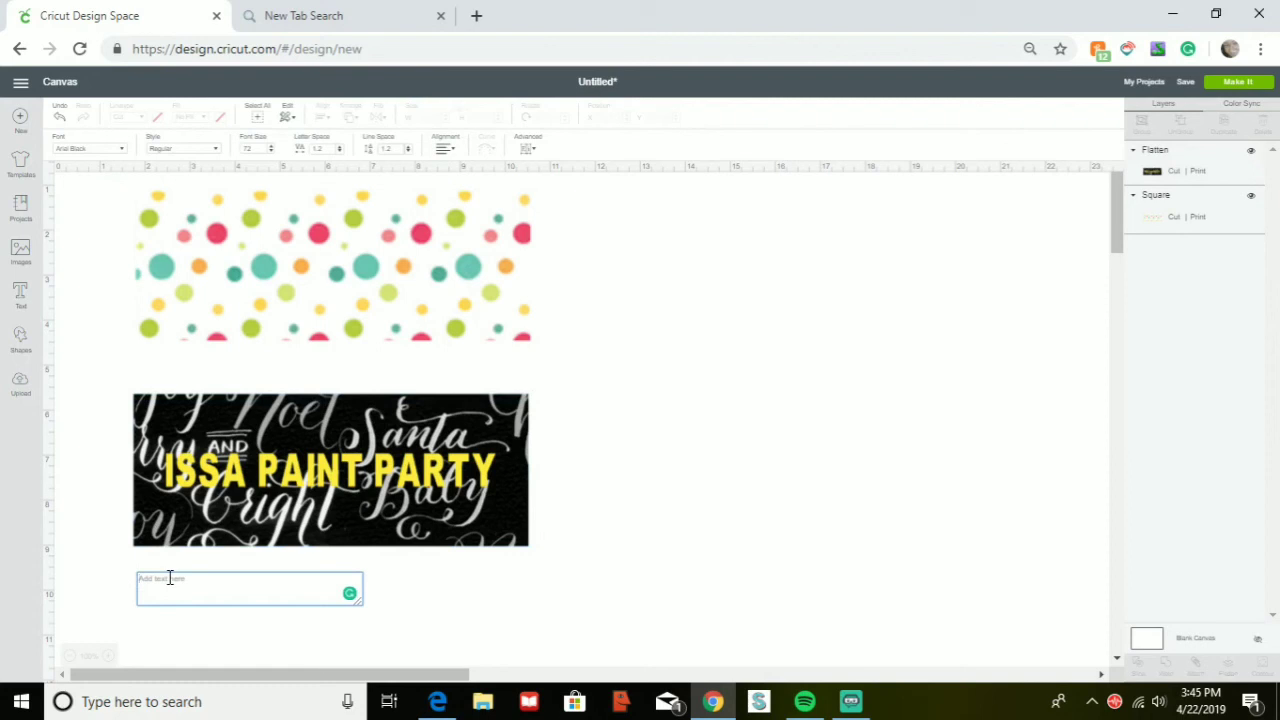
type("Pa")
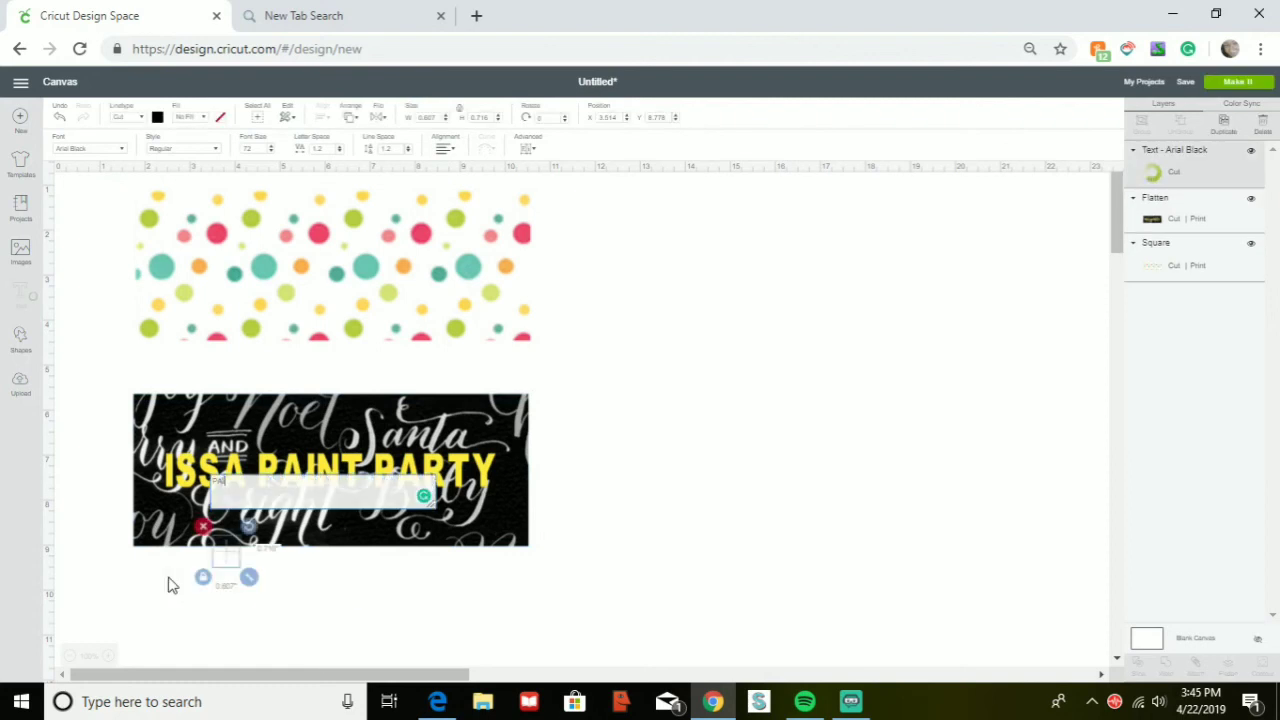
type("INT")
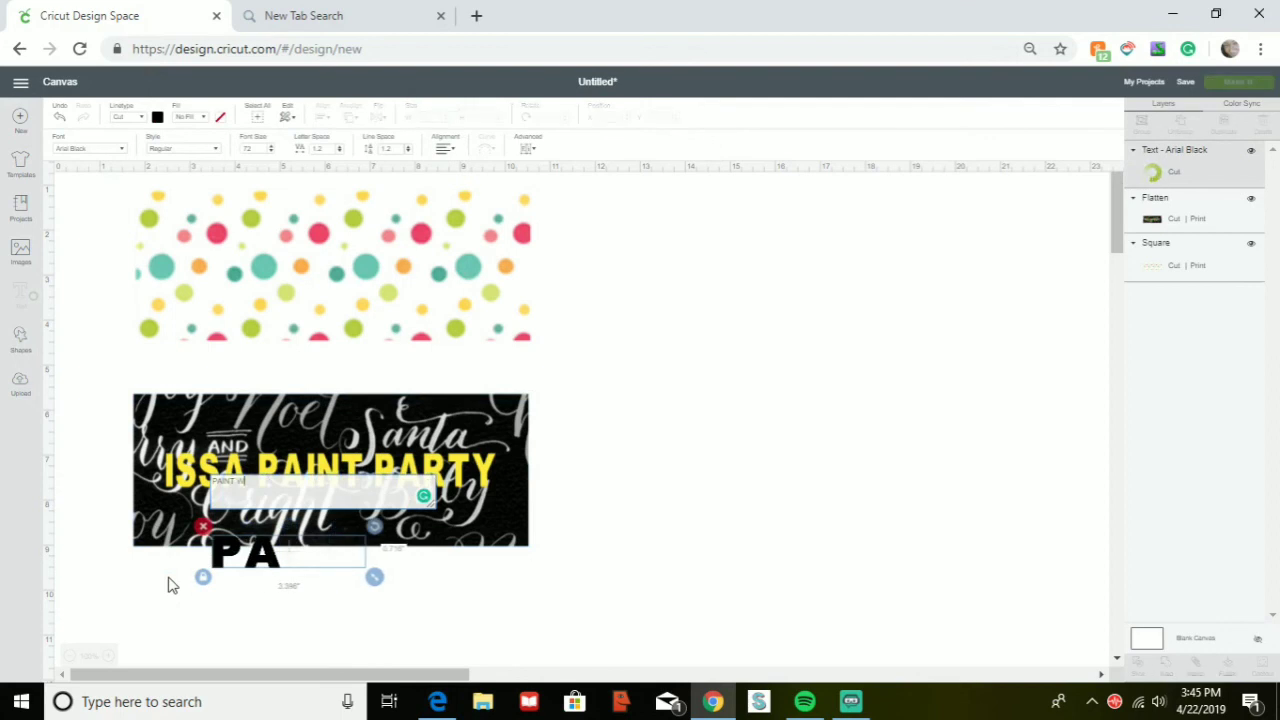
type(" WITH")
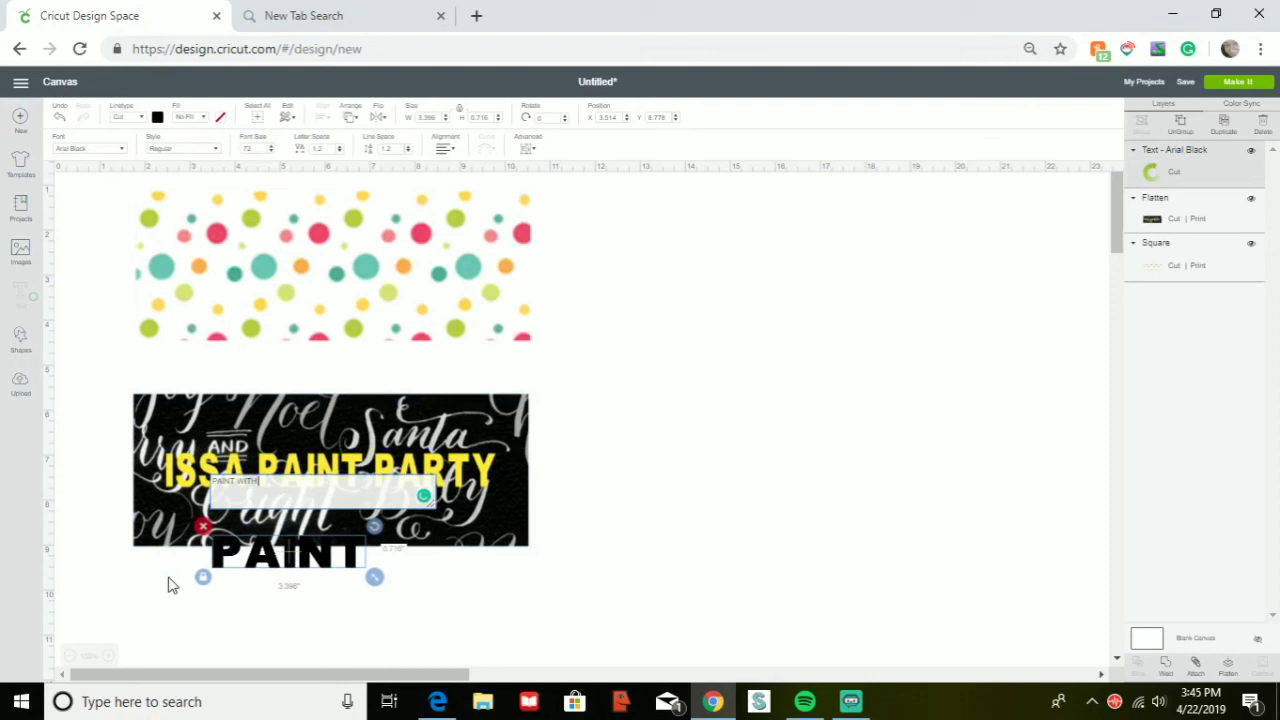
type(" M")
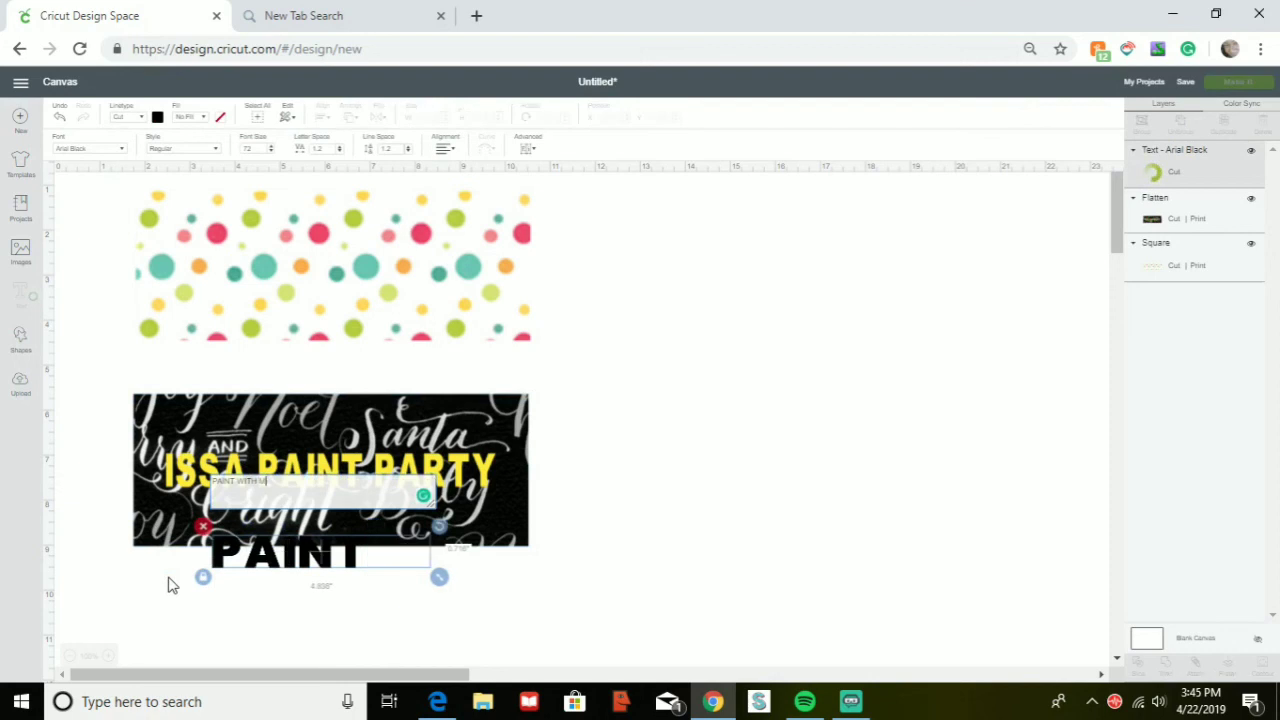
type("E")
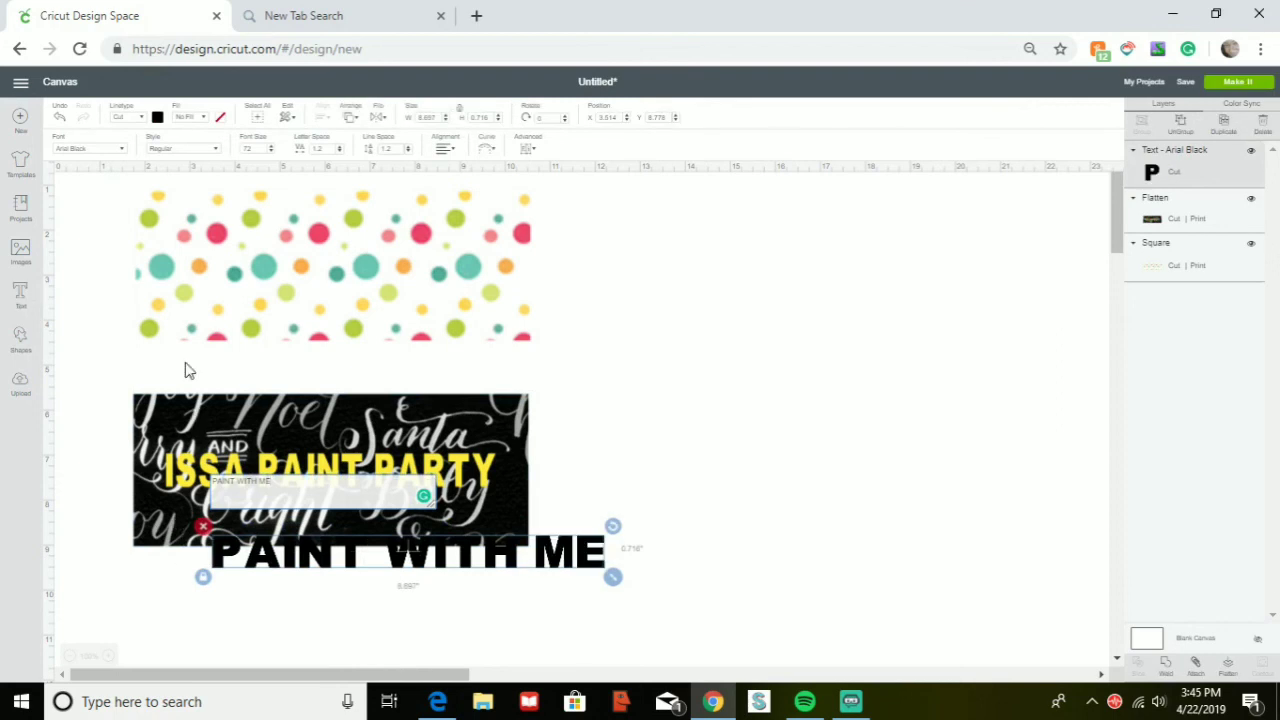
Change the PAINT WITH ME text's font to Autumn in November and move the text just below the black rectangle.
left_click(110, 150)
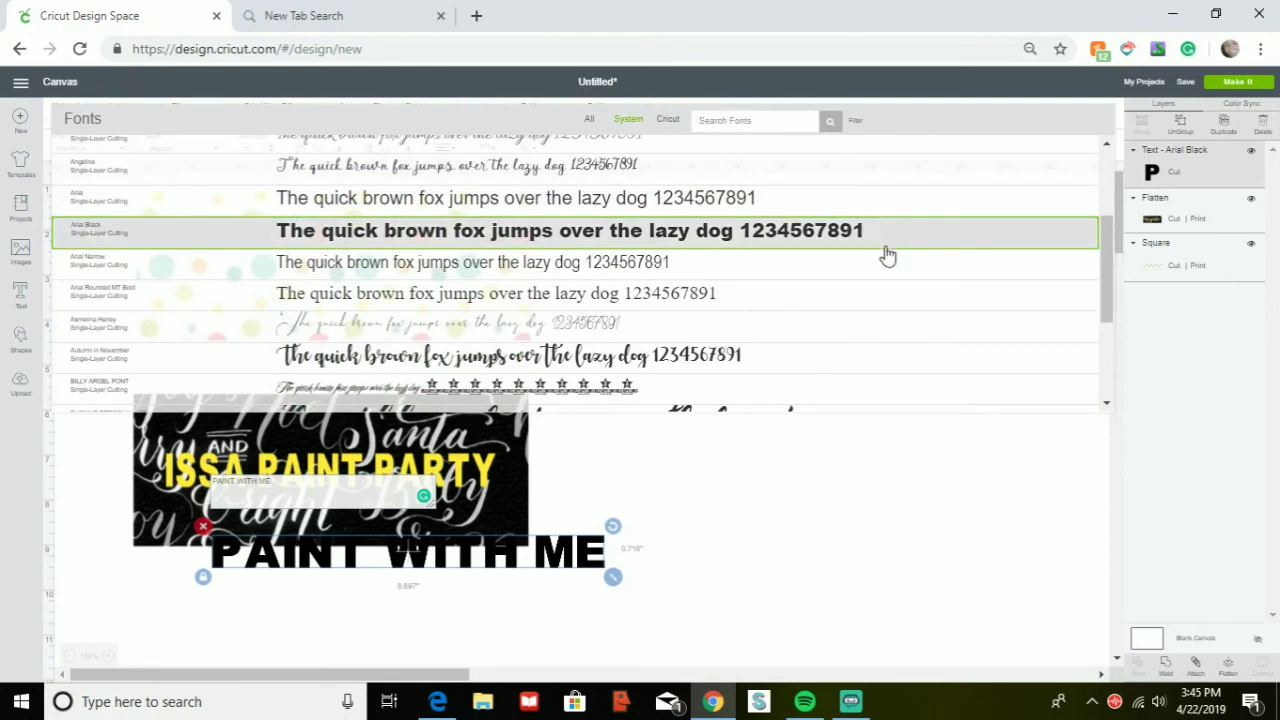
left_click(846, 360)
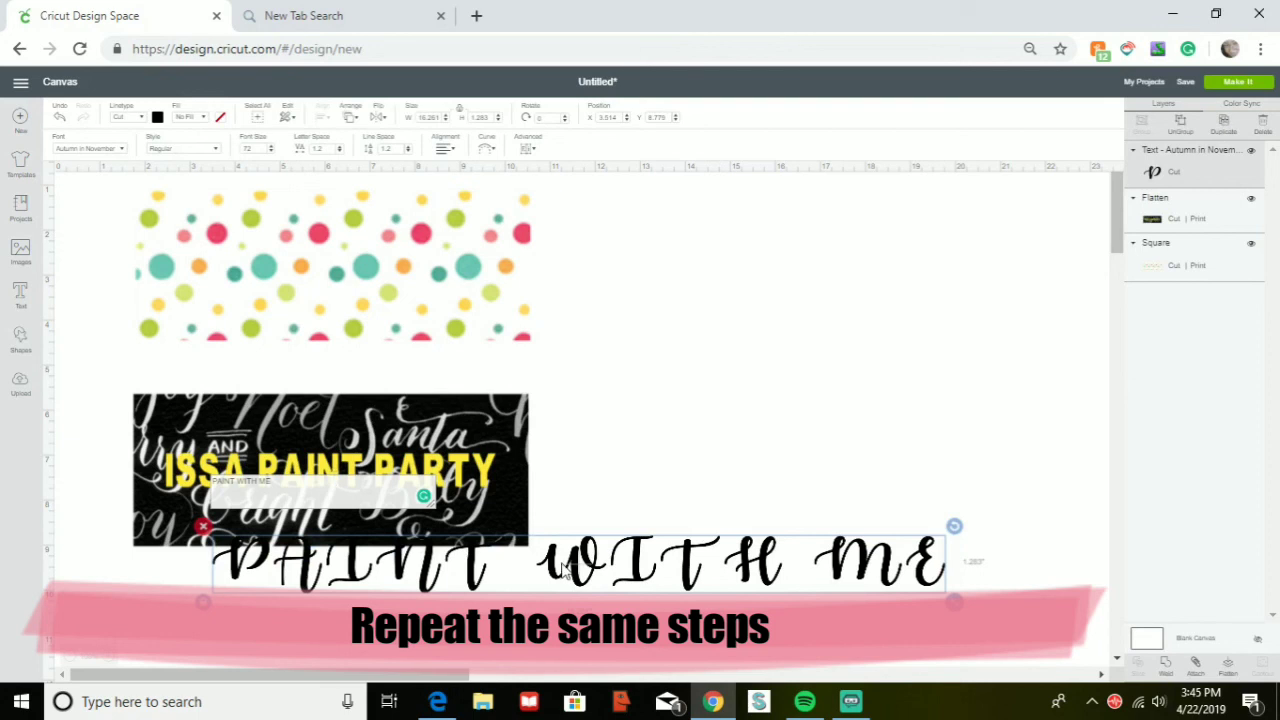
key("Delete")
left_click_drag(564, 565, 590, 592)
key("ctrl+z")
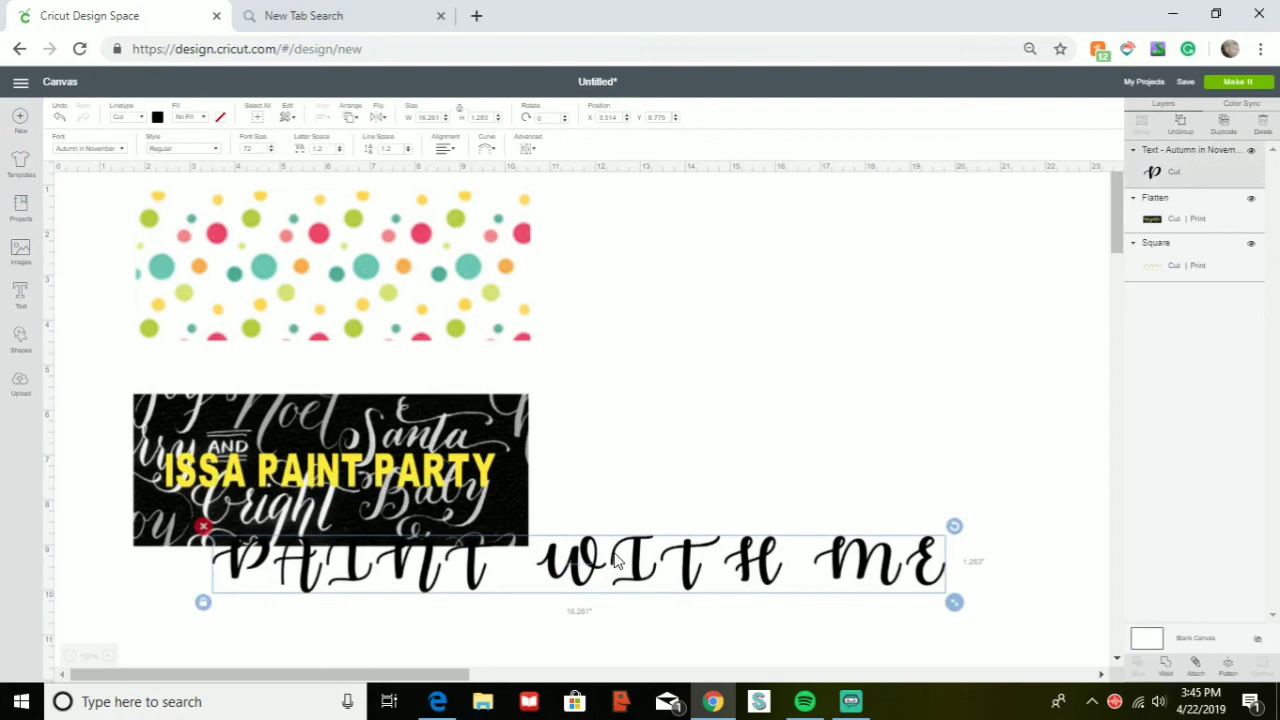
left_click_drag(616, 562, 625, 590)
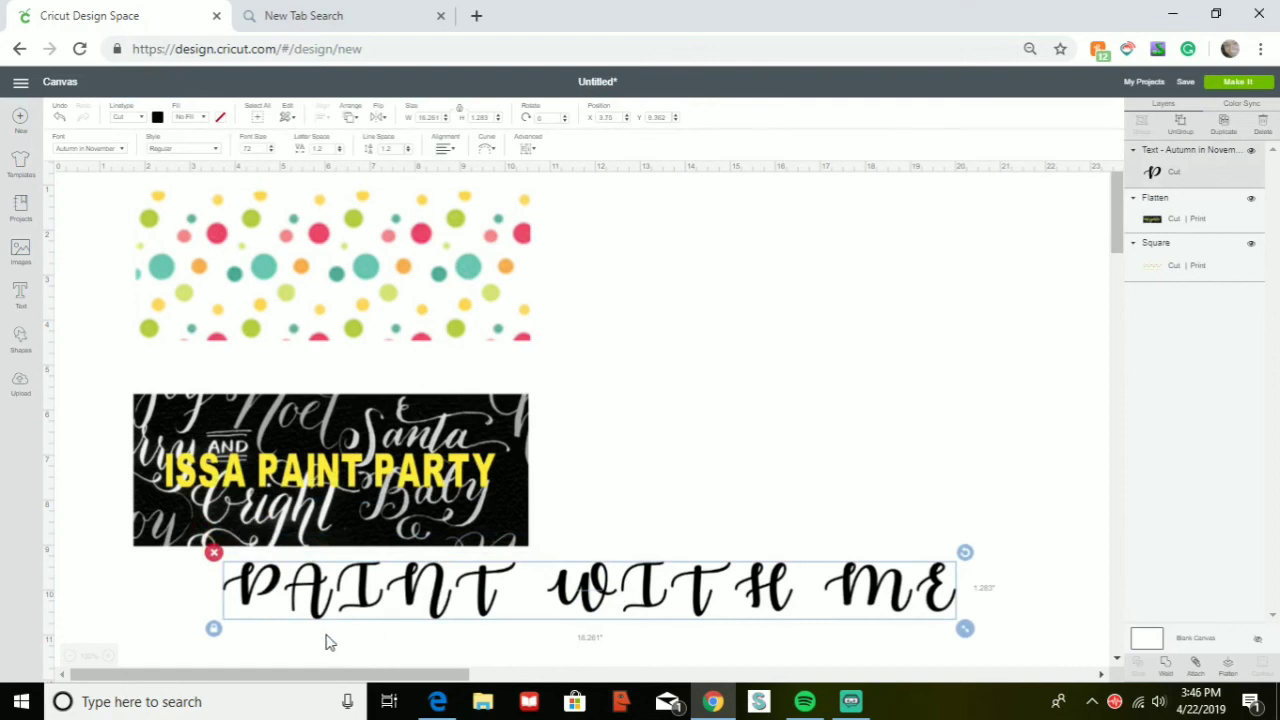
Unlock the PAINT WITH ME text's proportions and reduce its letter spacing to -1.5.
left_click(214, 630)
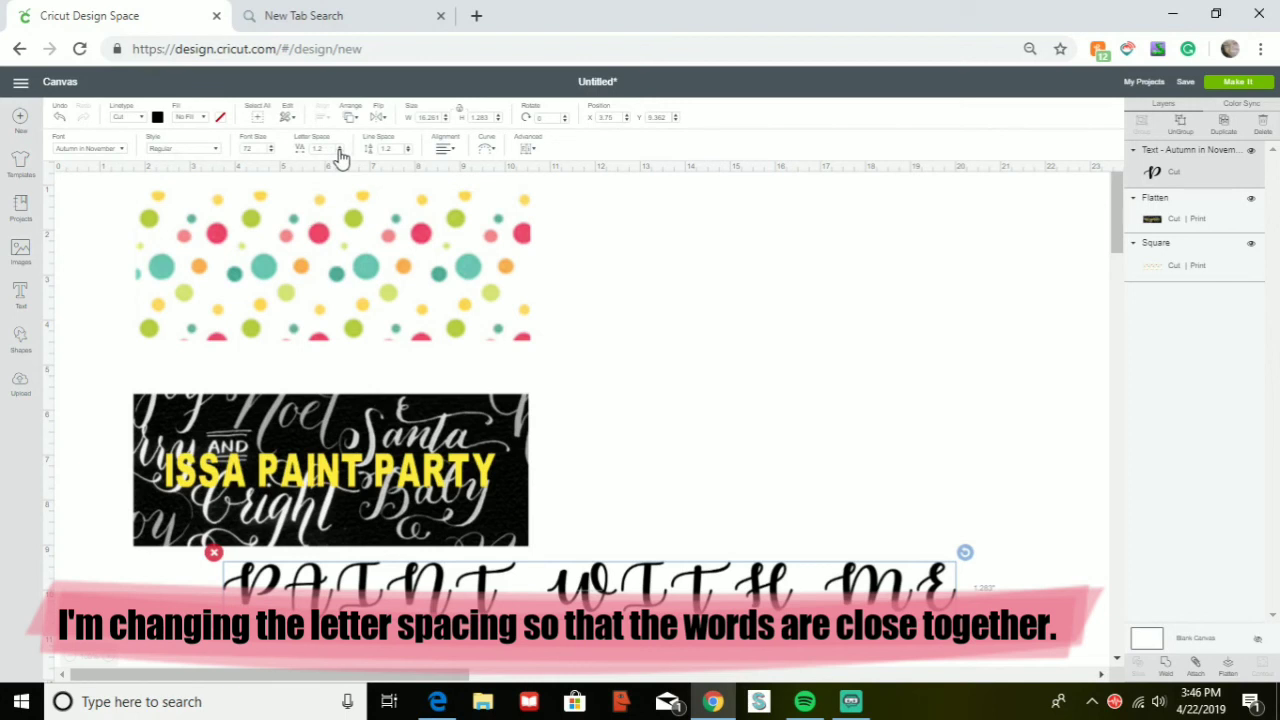
left_click(340, 152)
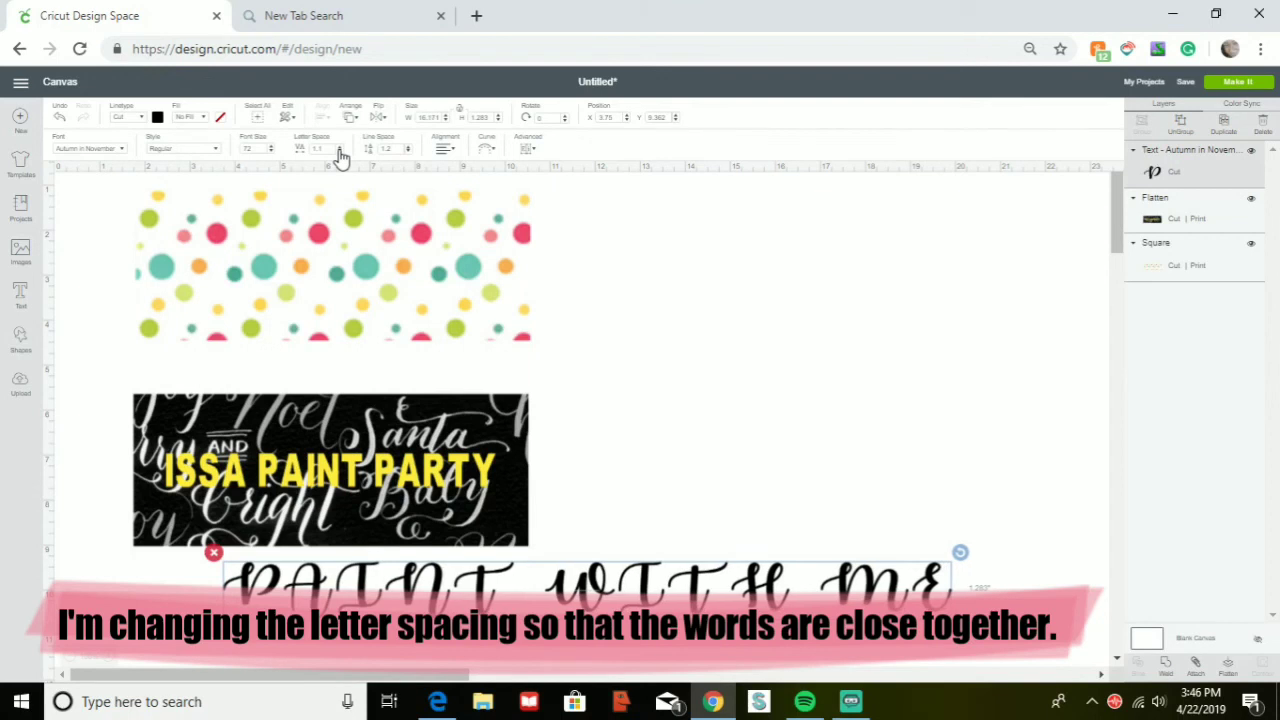
left_click(340, 152)
left_click(340, 152)
left_click(340, 152)
left_click(340, 152)
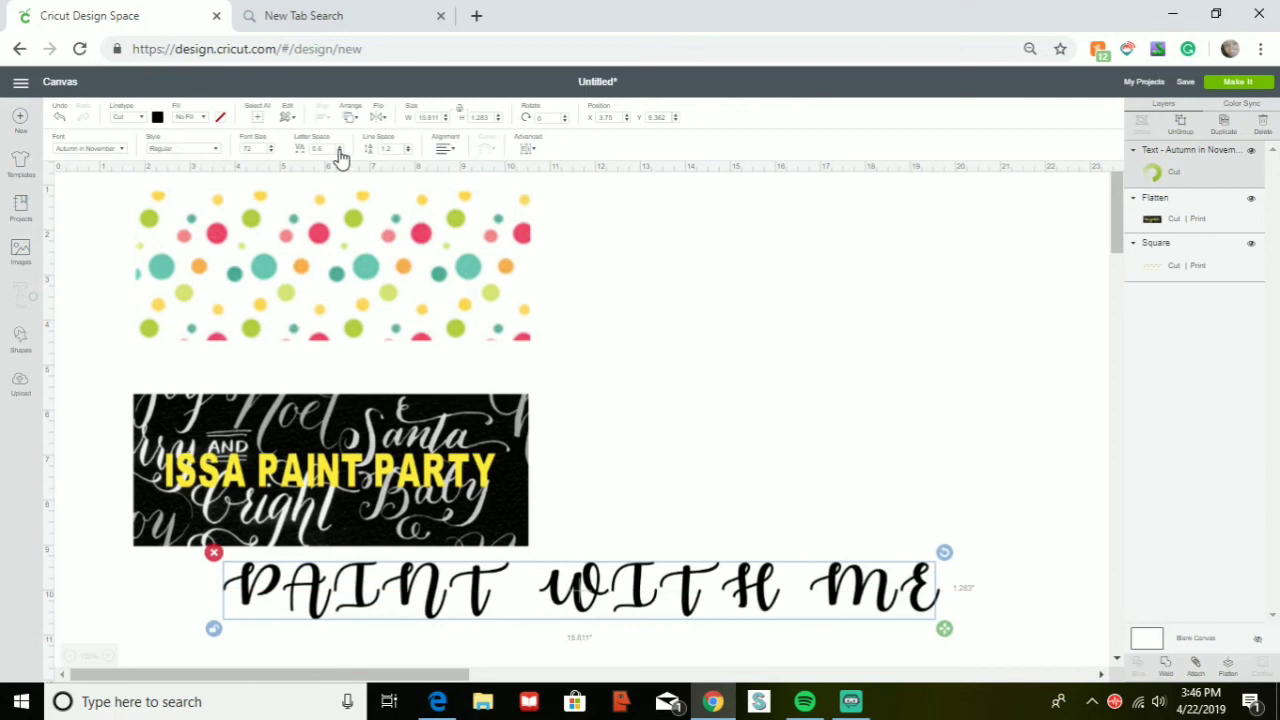
left_click(340, 152)
left_click(340, 152)
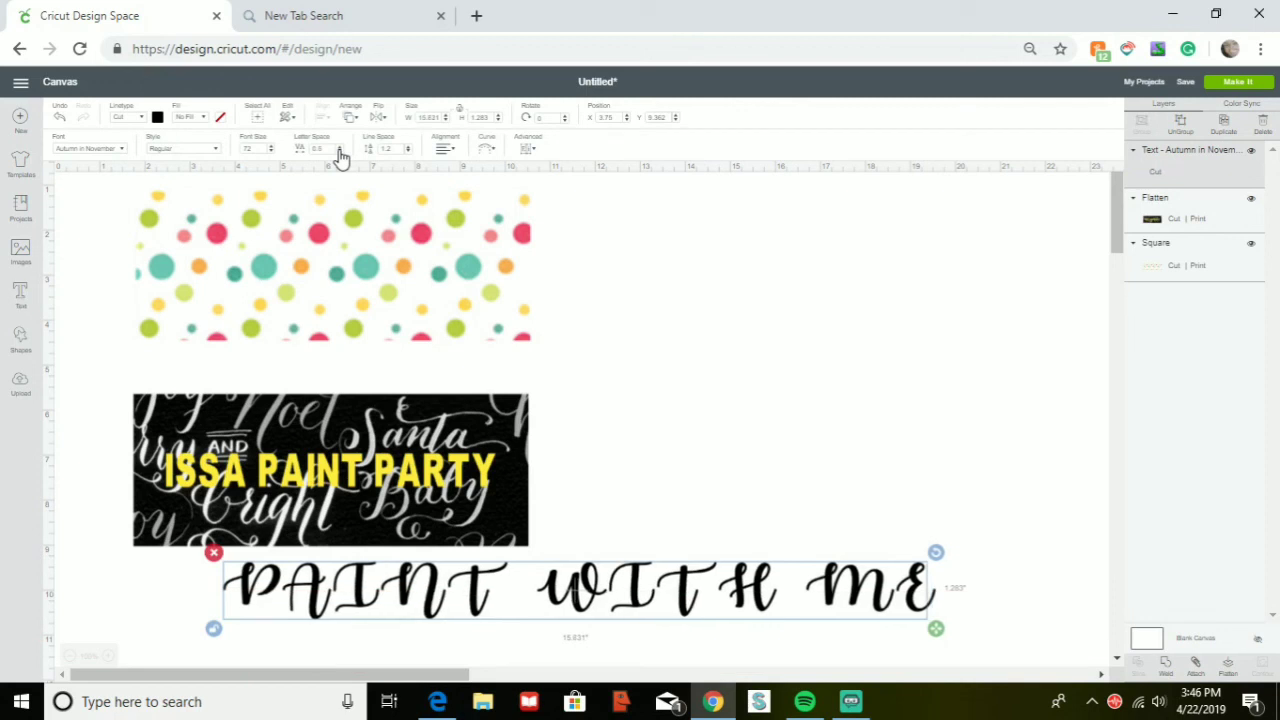
left_click(340, 152)
left_click(340, 152)
left_click(340, 152)
left_click(340, 152)
left_click(340, 152)
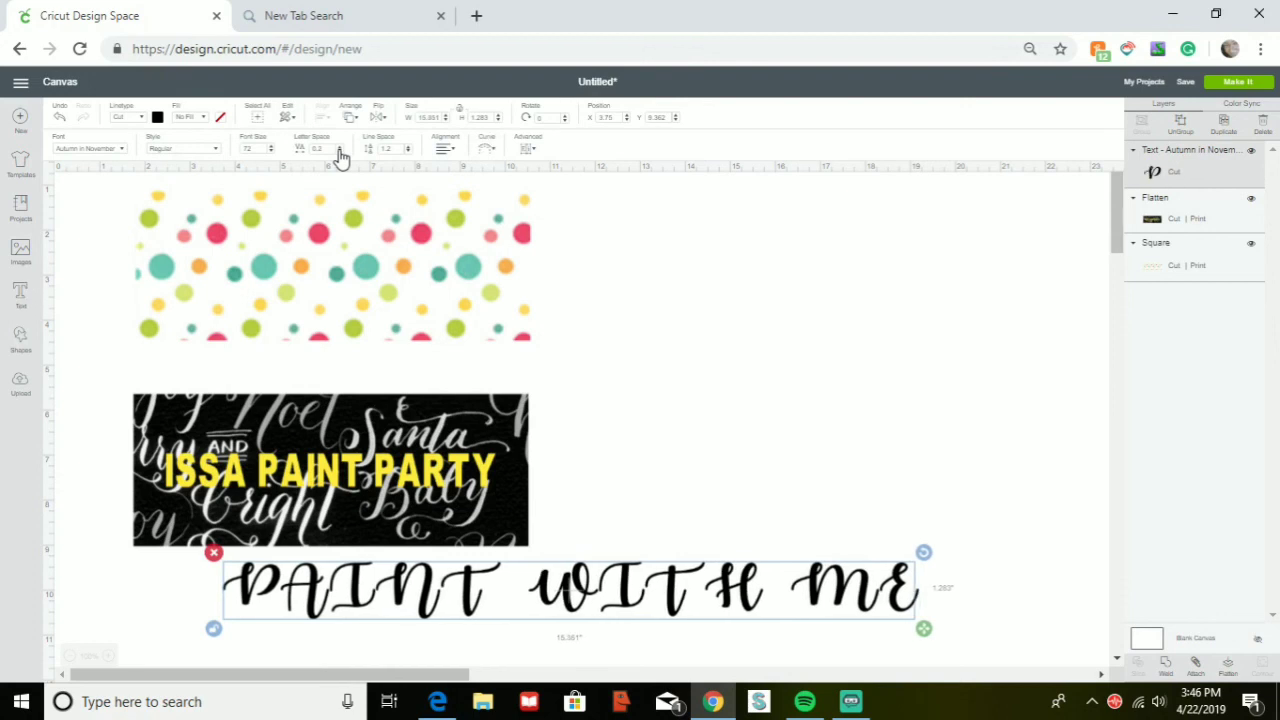
left_click(340, 152)
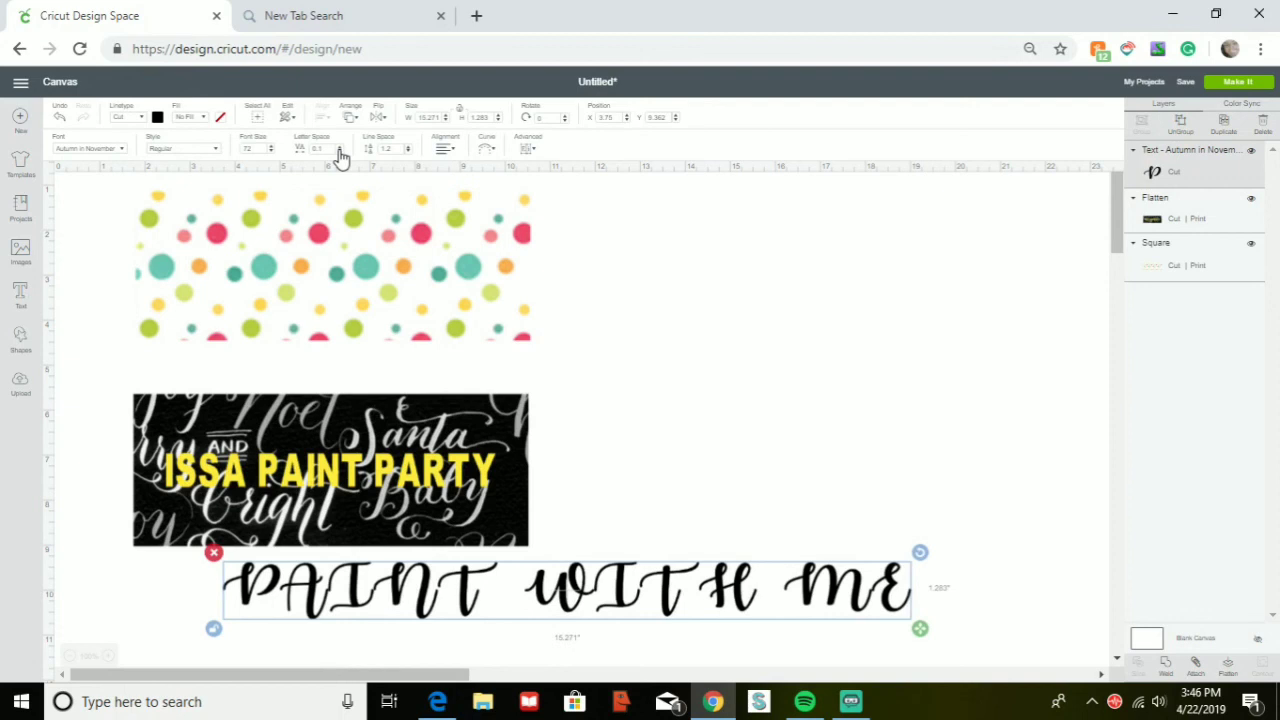
left_click(340, 152)
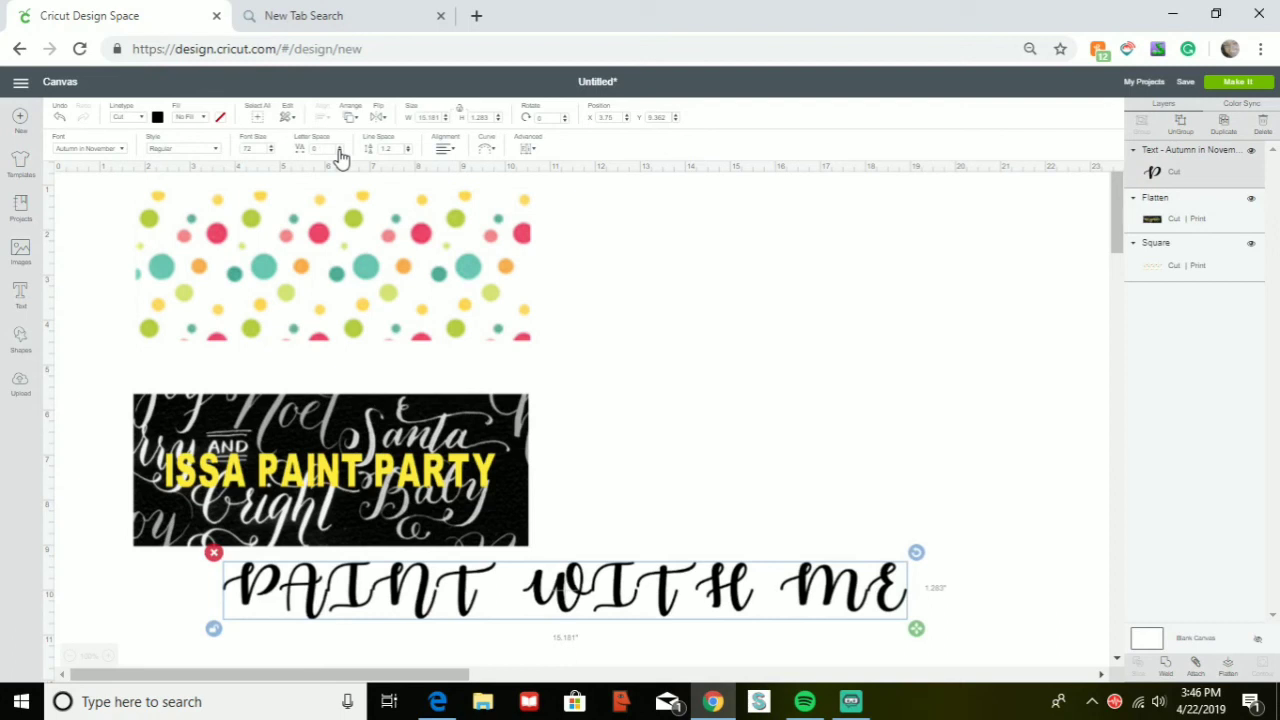
left_click(340, 152)
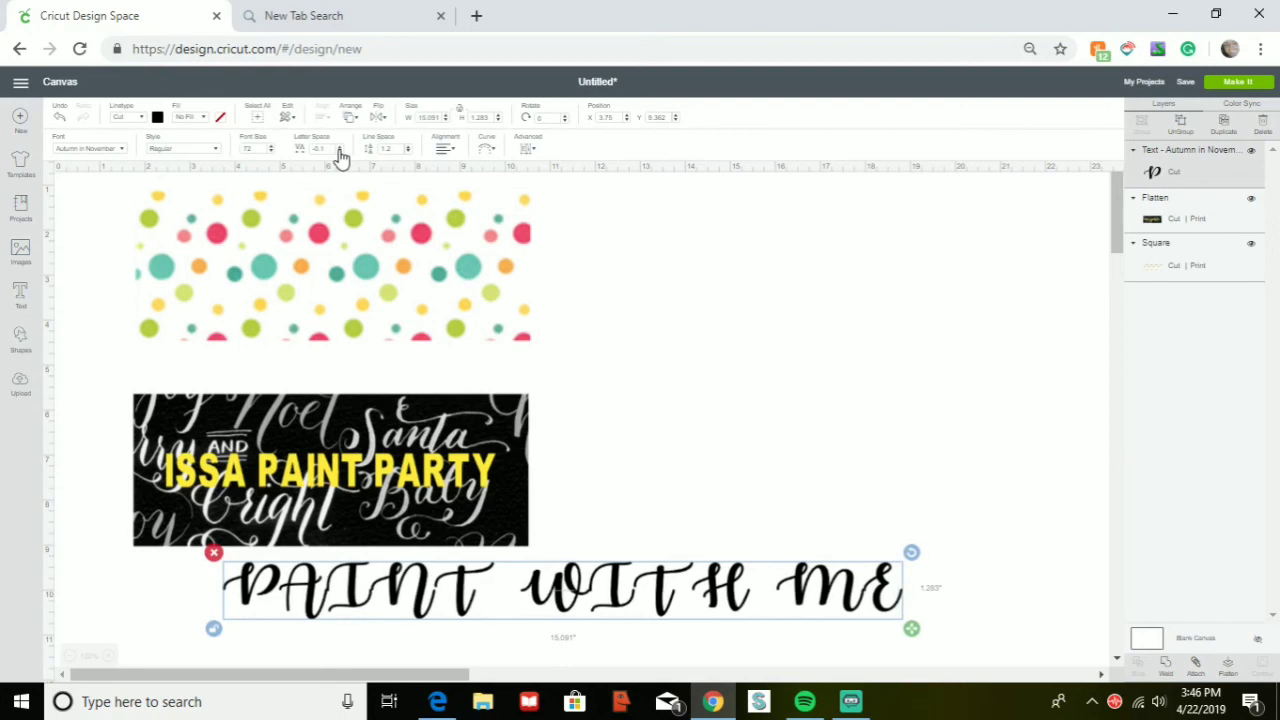
left_click(340, 152)
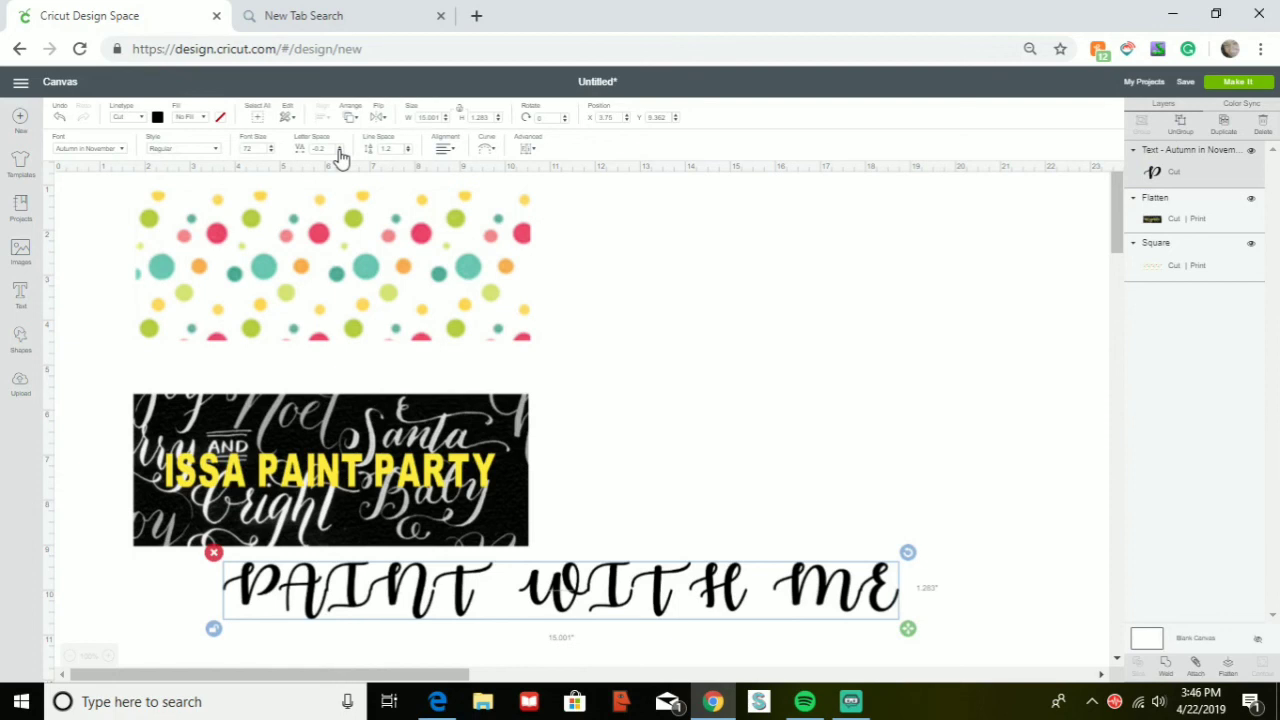
left_click(340, 152)
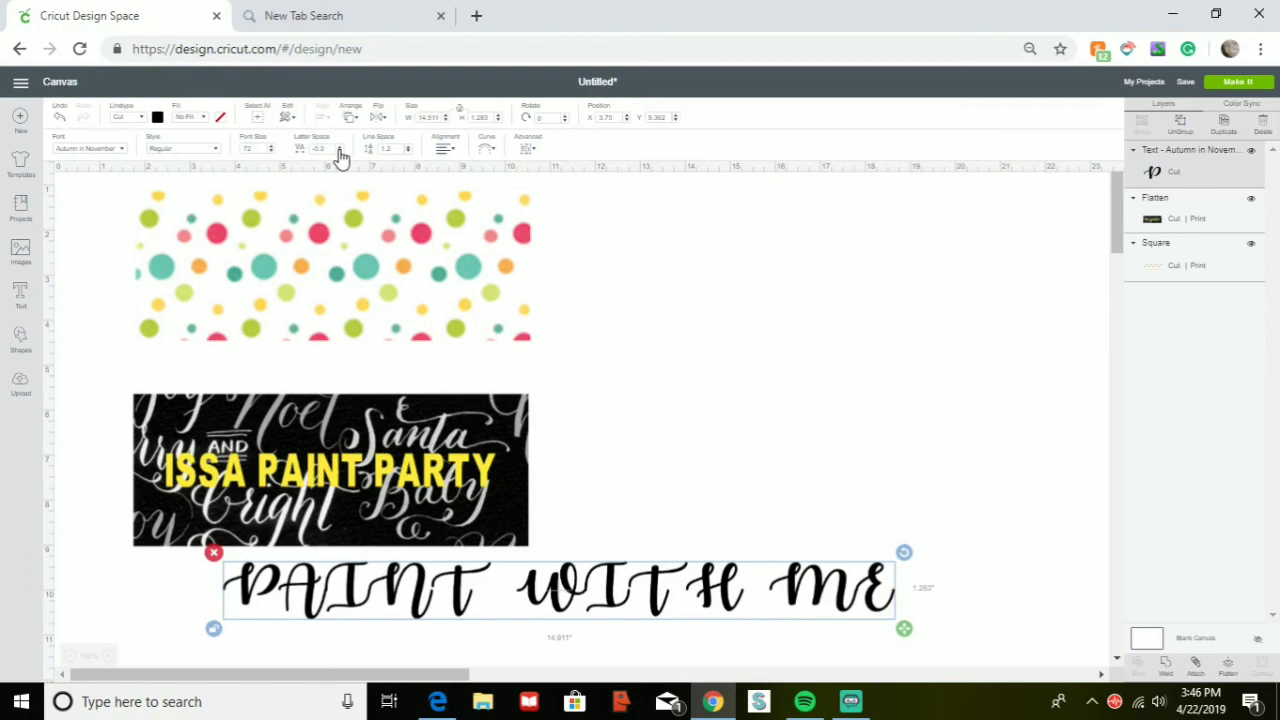
left_click(340, 153)
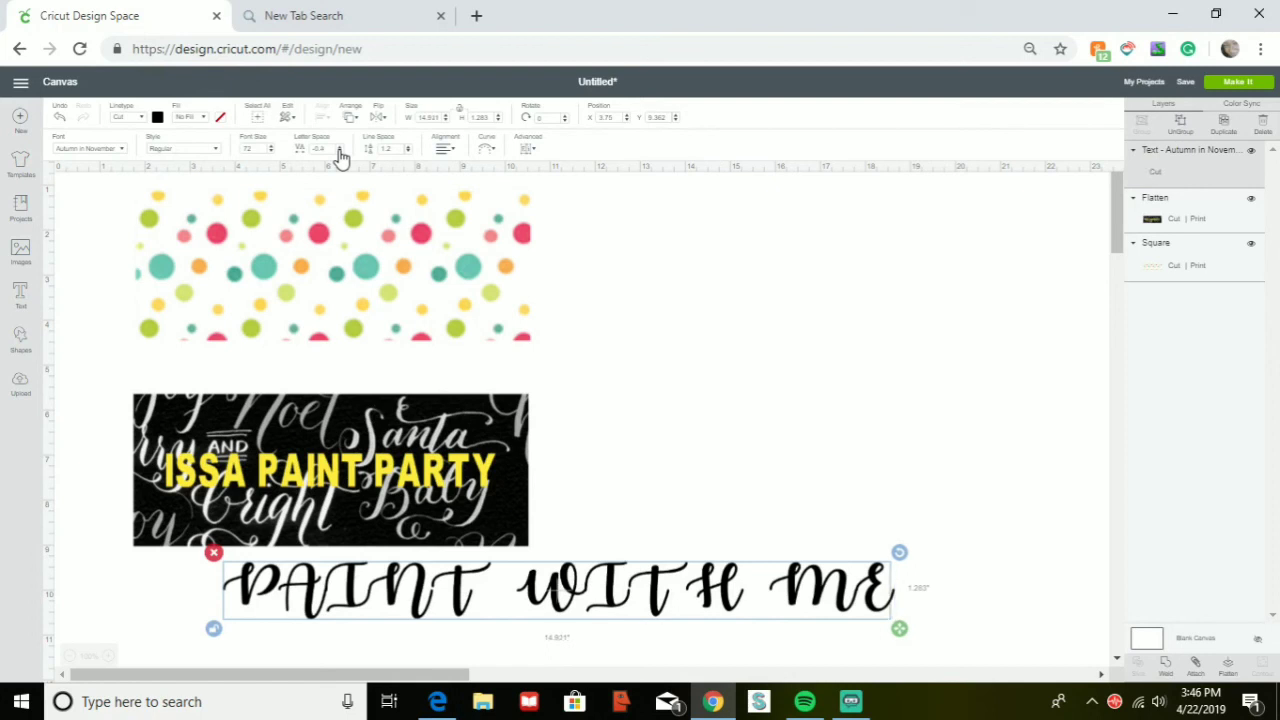
left_click(340, 153)
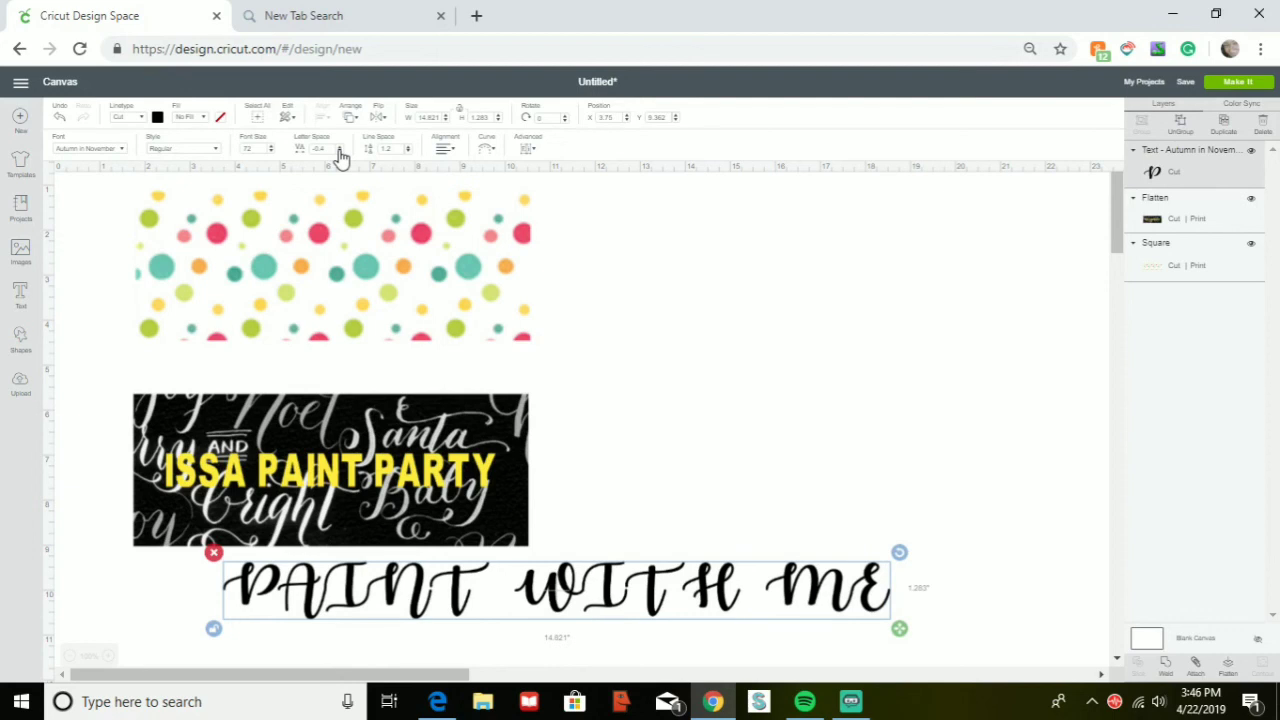
left_click(340, 153)
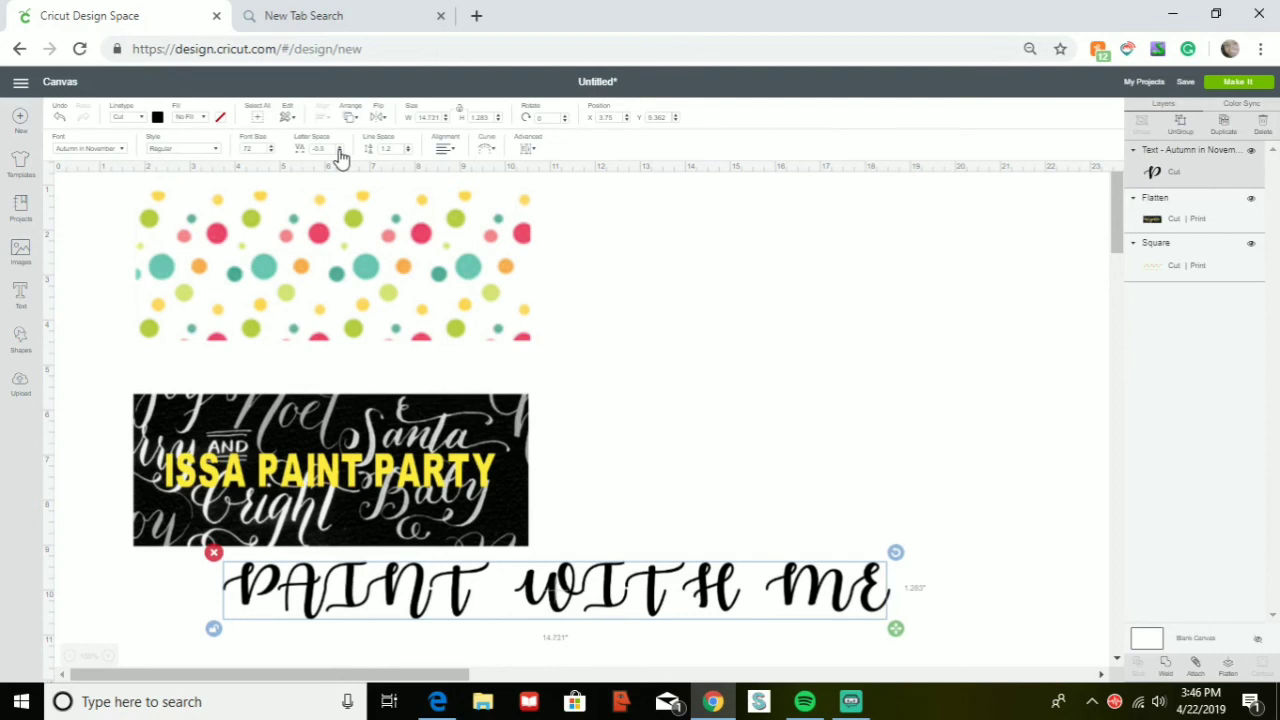
left_click(340, 153)
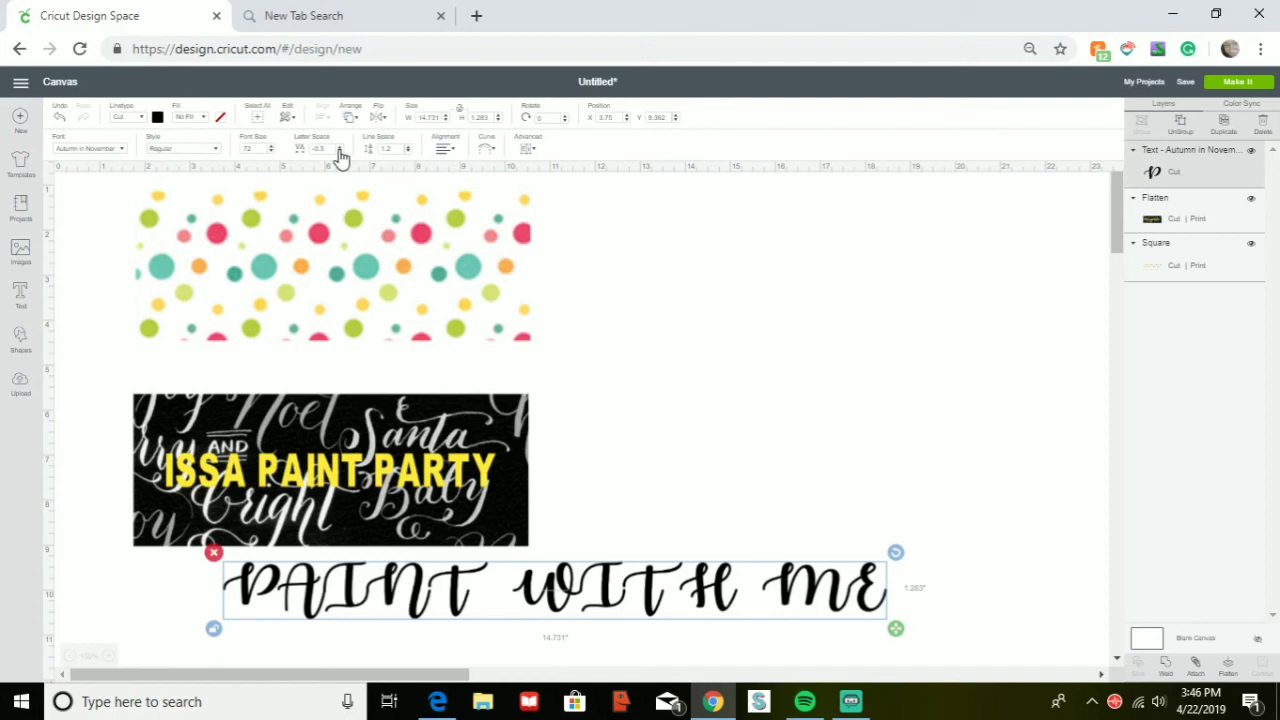
left_click(340, 153)
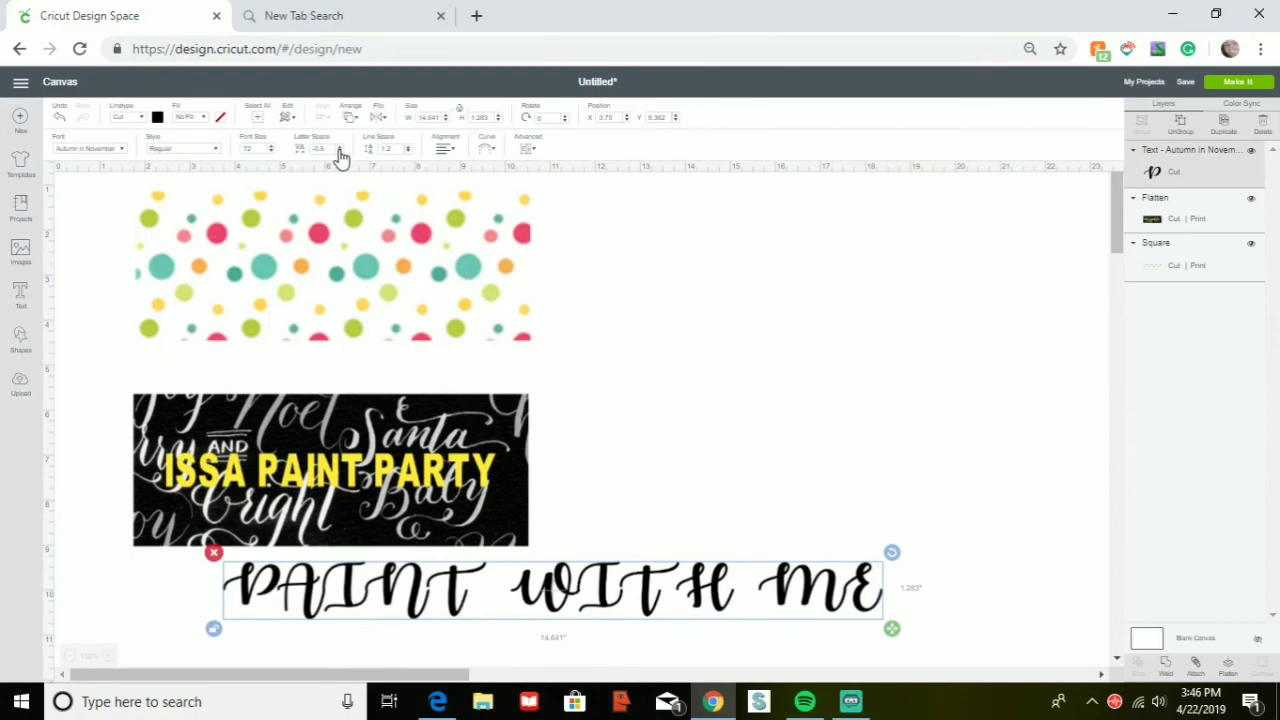
left_click(340, 153)
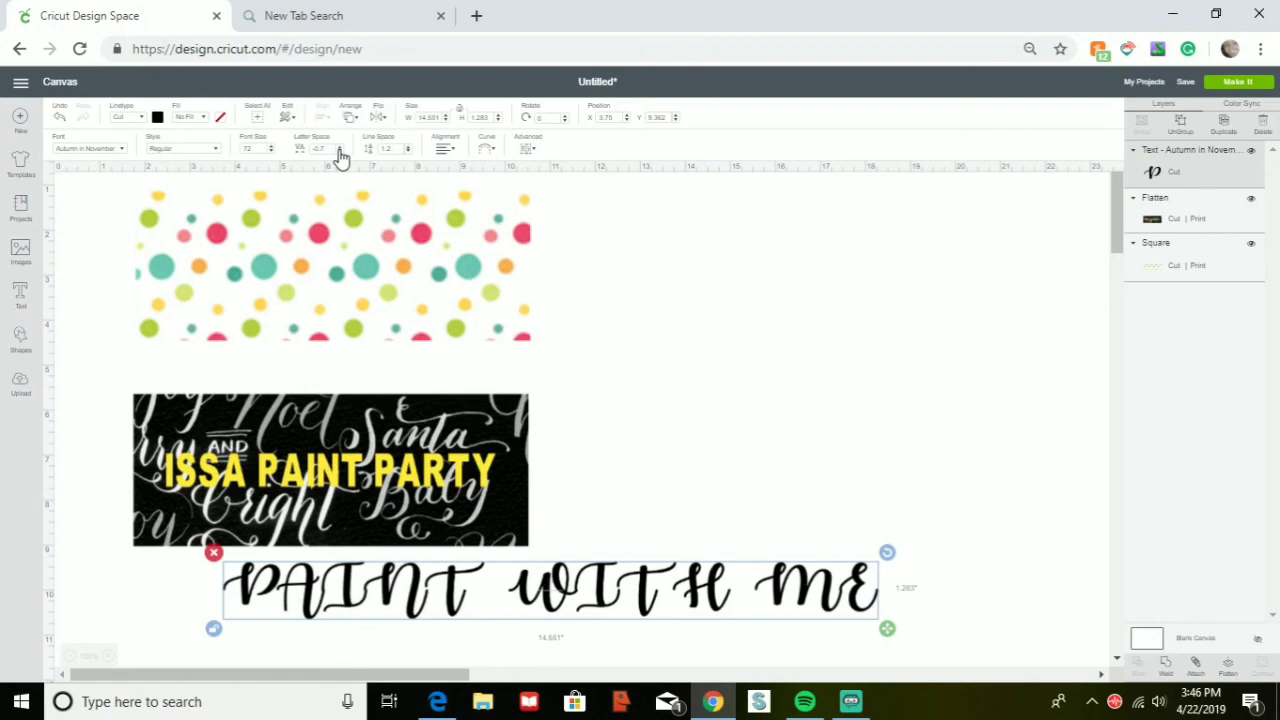
left_click(340, 153)
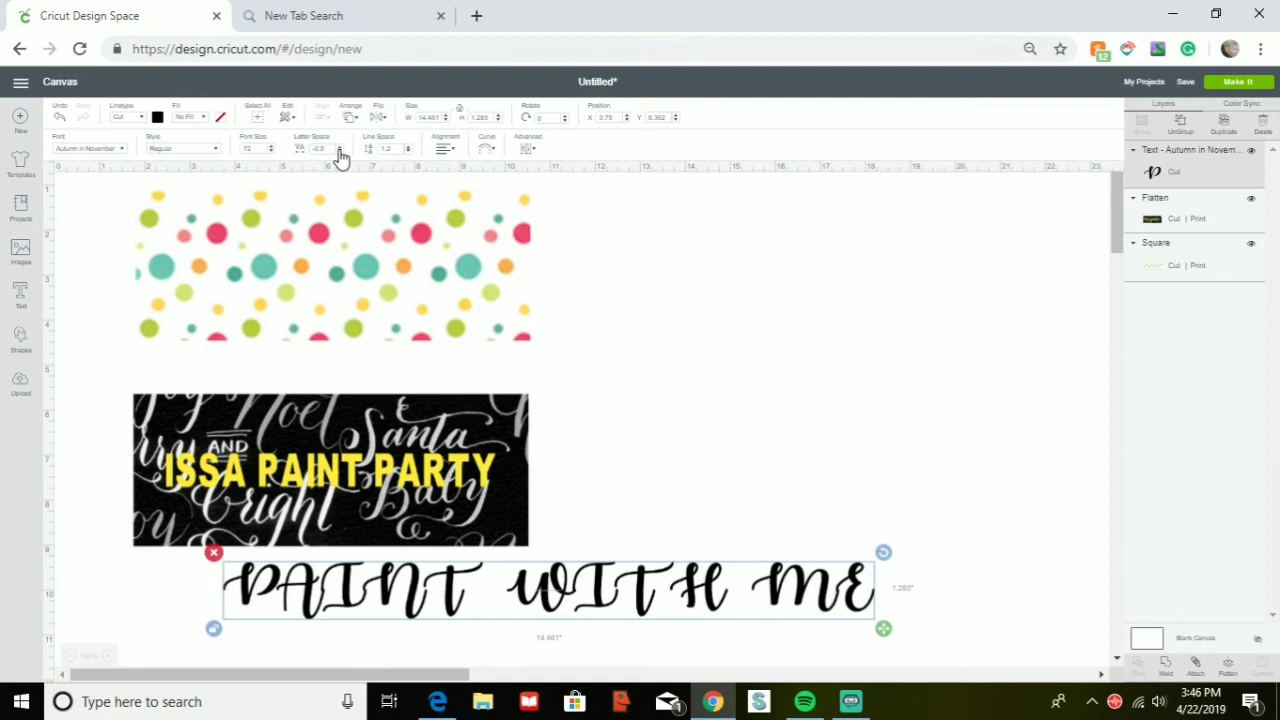
left_click(339, 152)
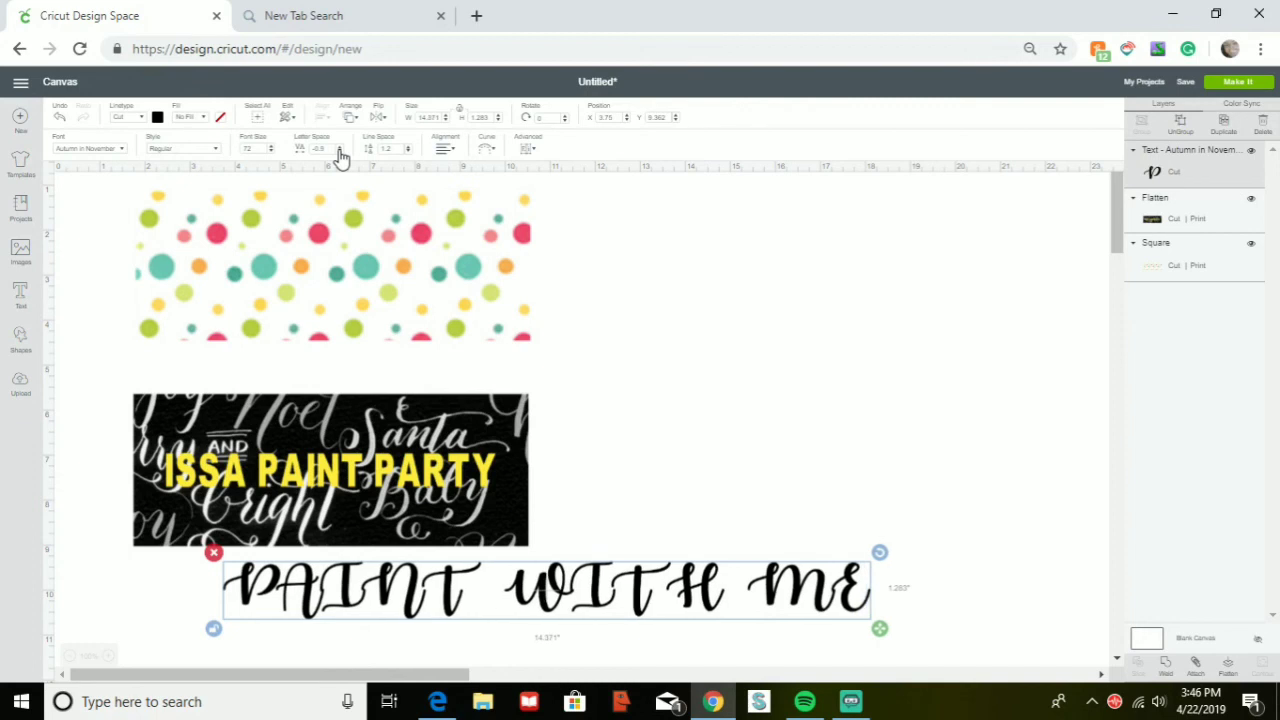
left_click(339, 152)
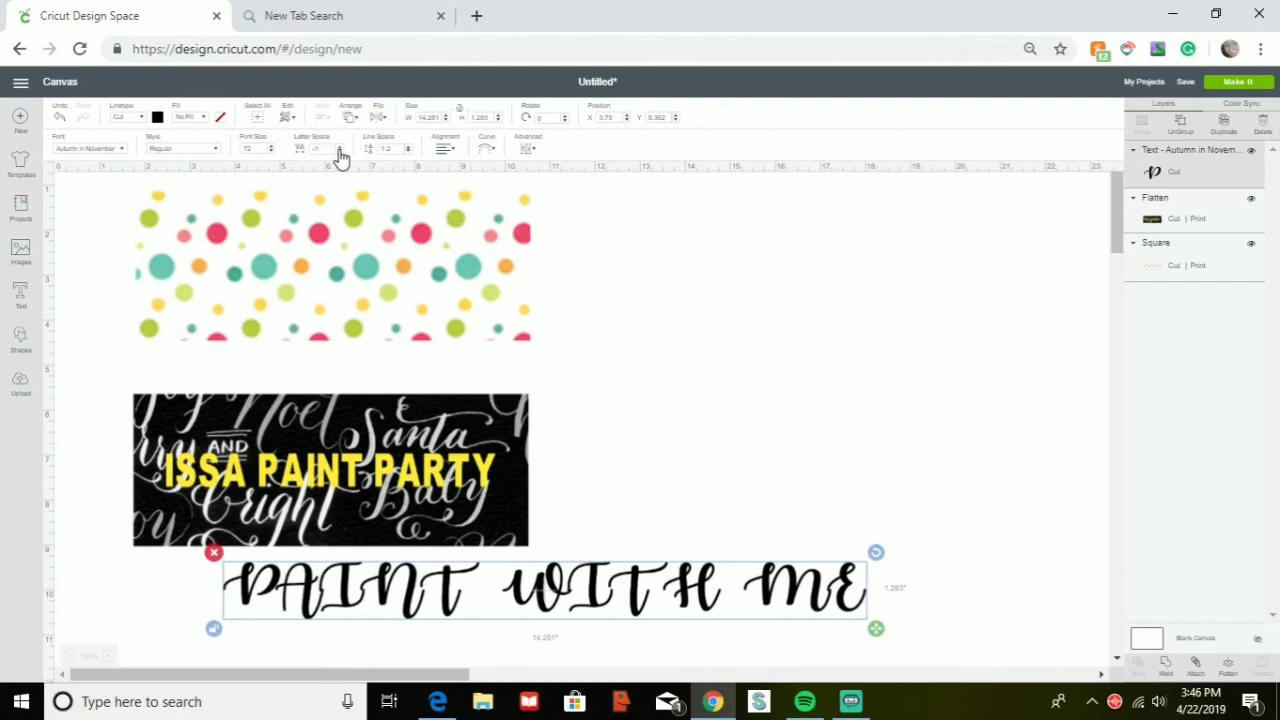
left_click(339, 152)
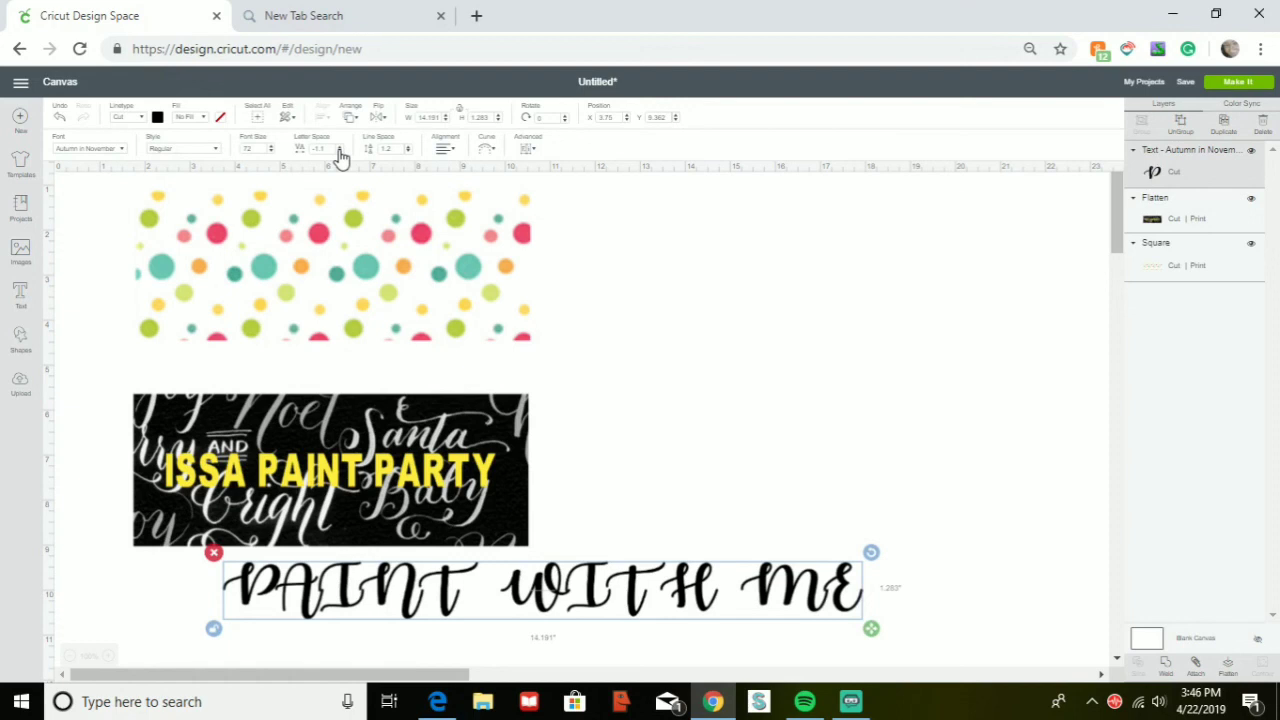
left_click(339, 152)
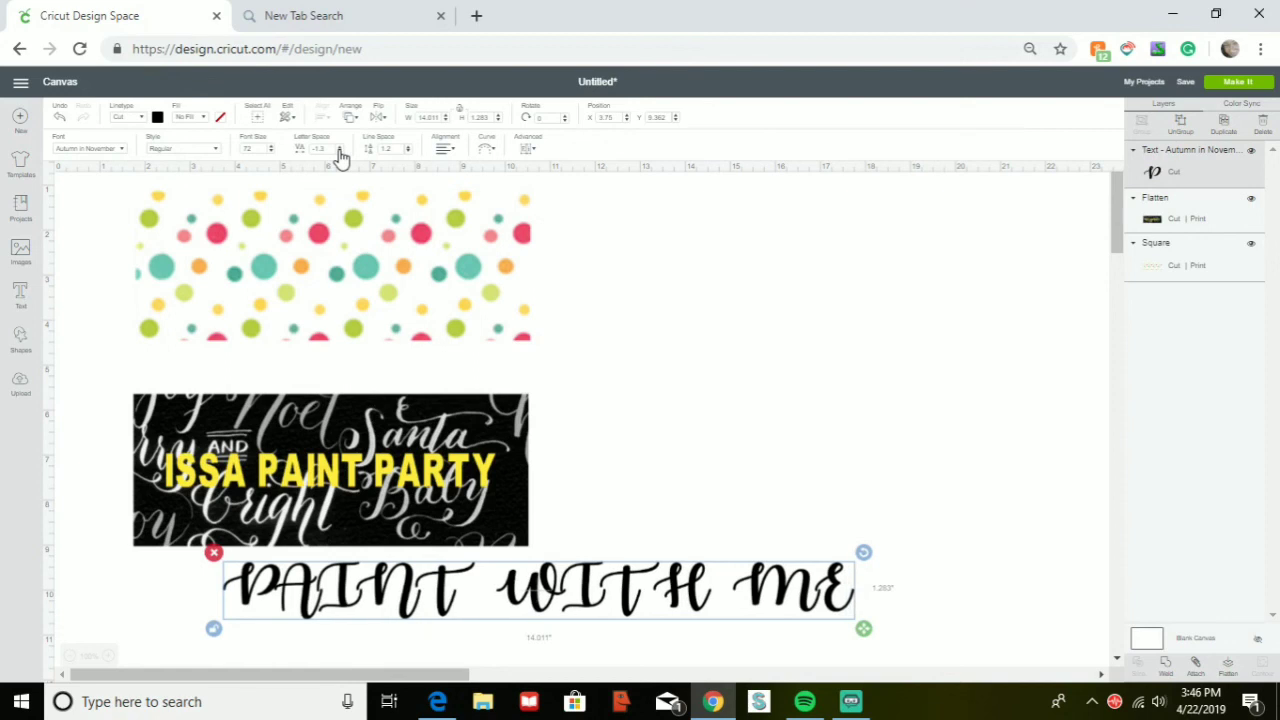
left_click(339, 152)
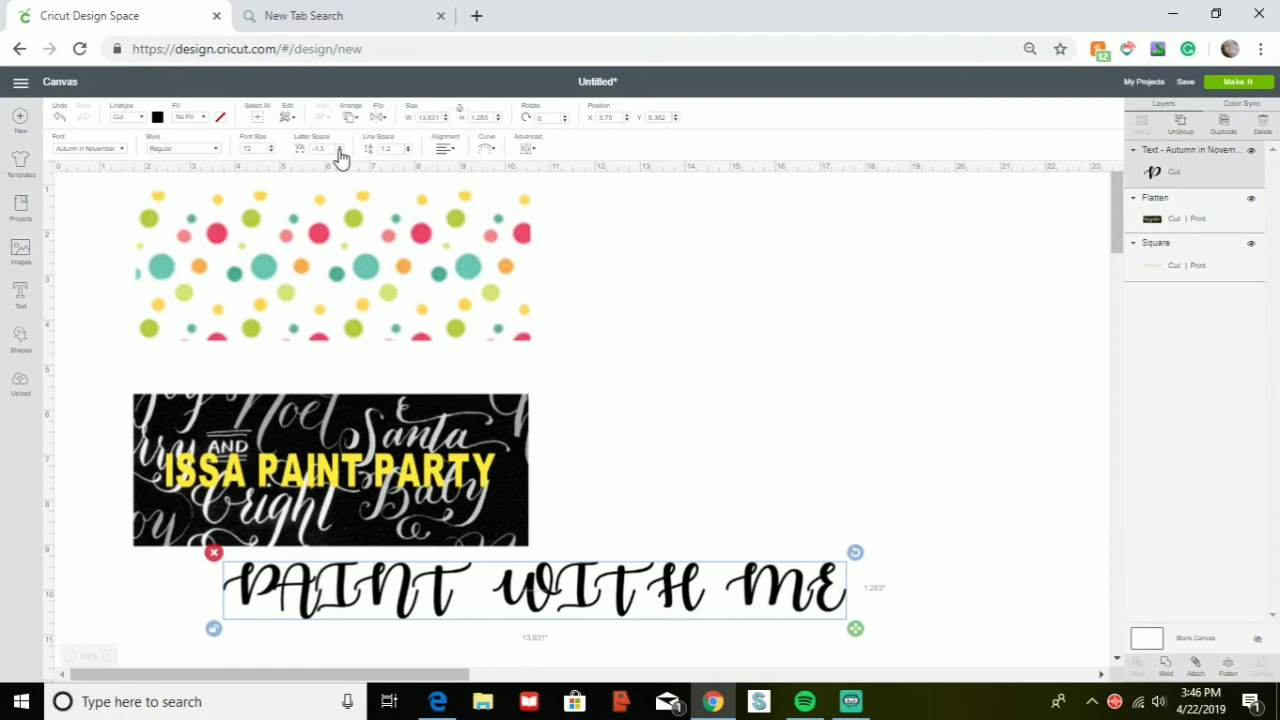
Shrink the PAINT WITH ME text to about 9.72 inches wide and recolour it purple.
left_click(742, 265)
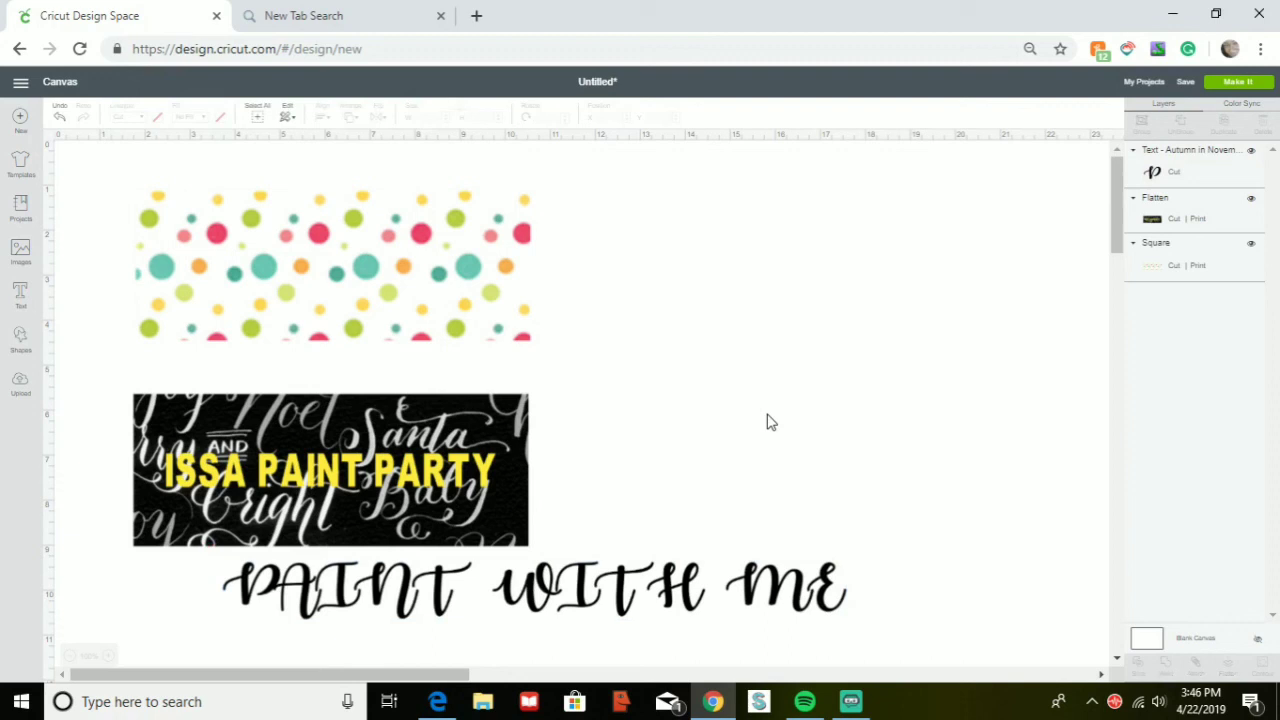
left_click(704, 590)
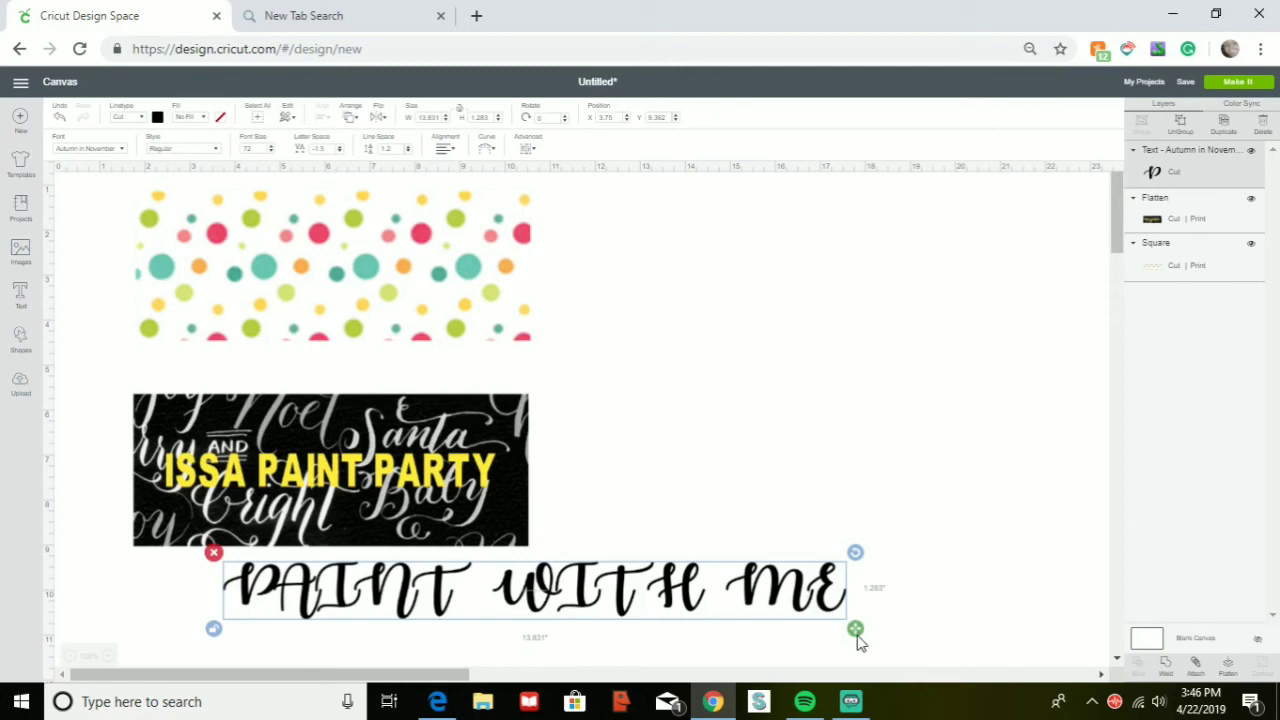
left_click_drag(856, 630, 808, 633)
mouse_move(803, 628)
left_mouse_down()
mouse_move(733, 645)
mouse_move(662, 622)
mouse_move(673, 626)
left_mouse_up()
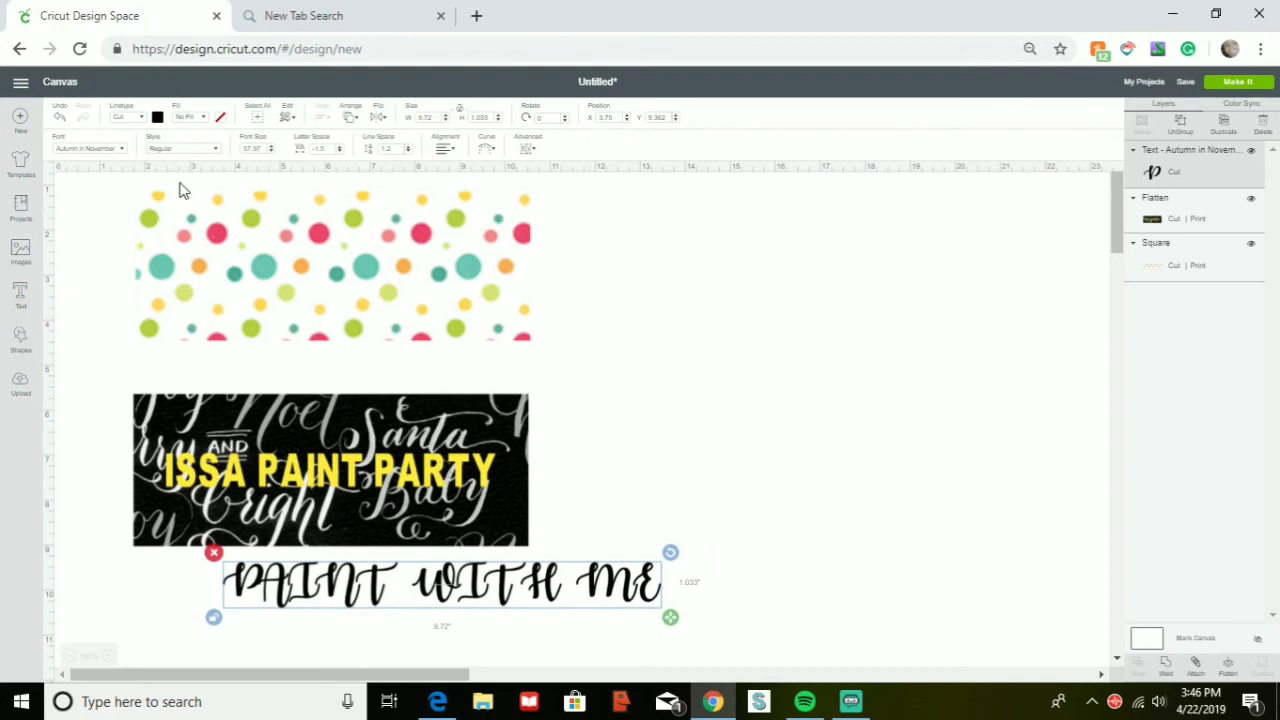
left_click(157, 118)
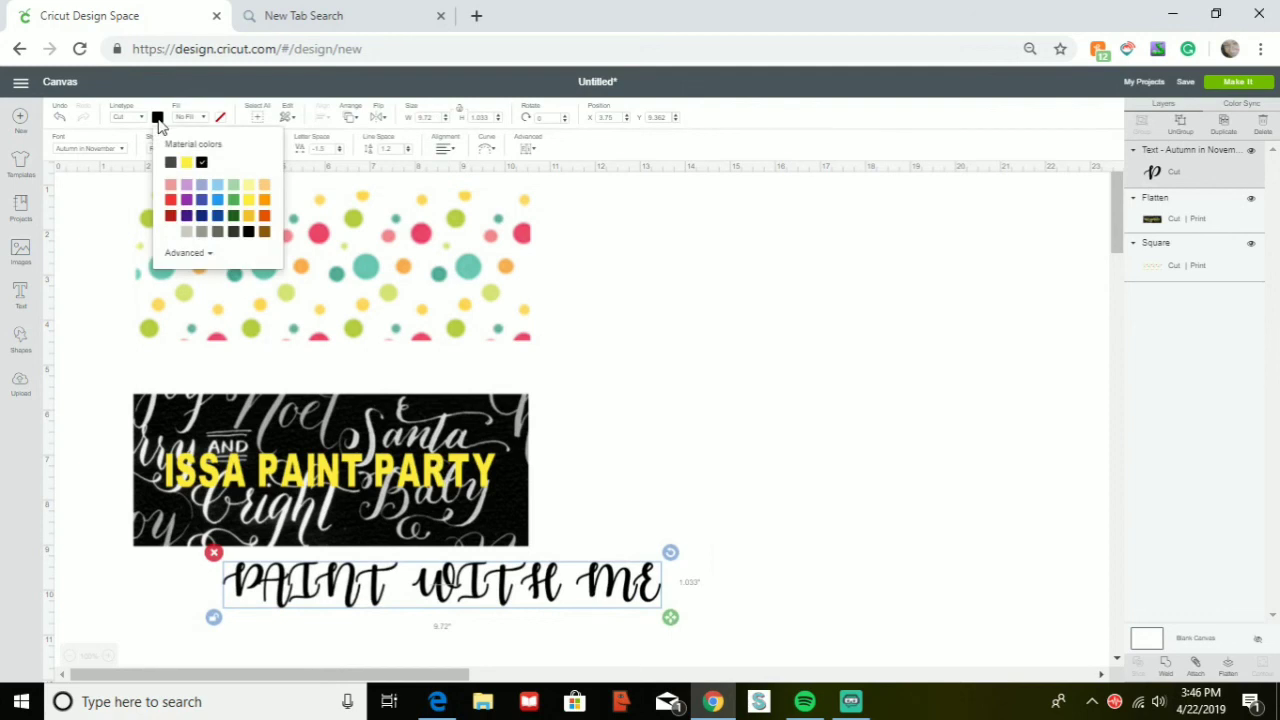
left_click(186, 202)
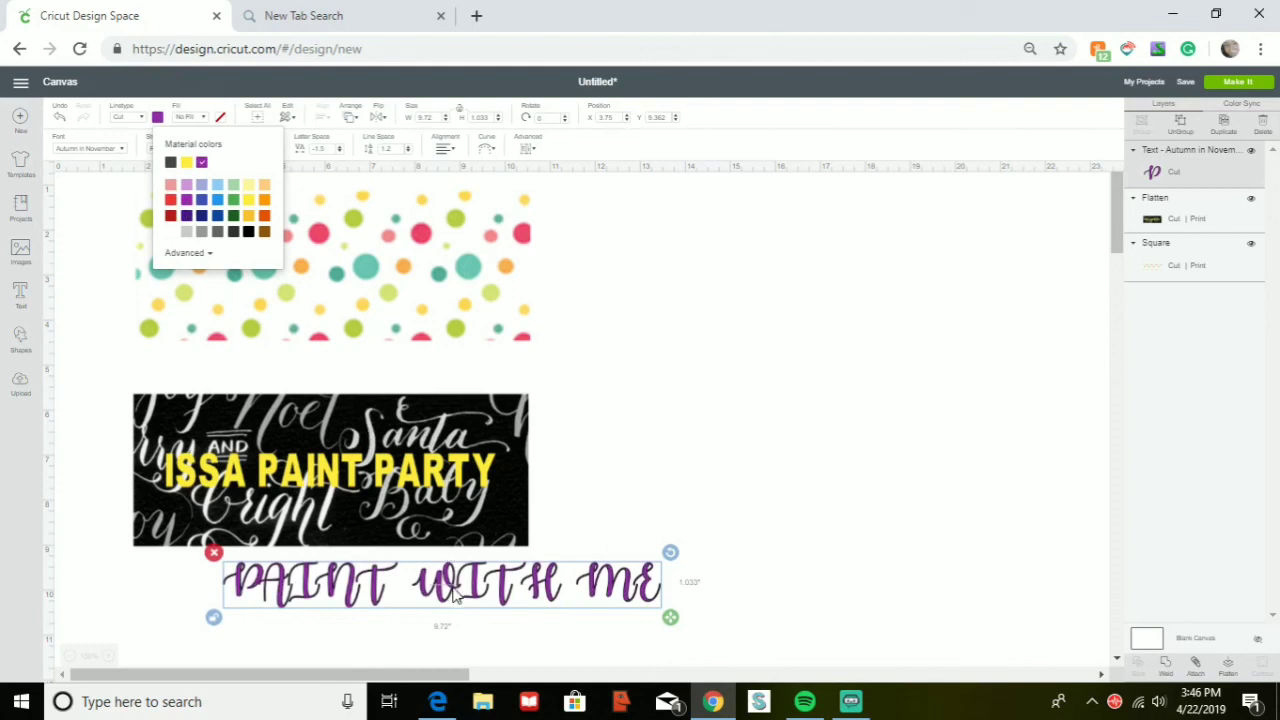
Move the PAINT WITH ME text onto the polka-dot rectangle and shrink it to about 8.6 inches wide so it fits inside.
left_click_drag(455, 592, 362, 290)
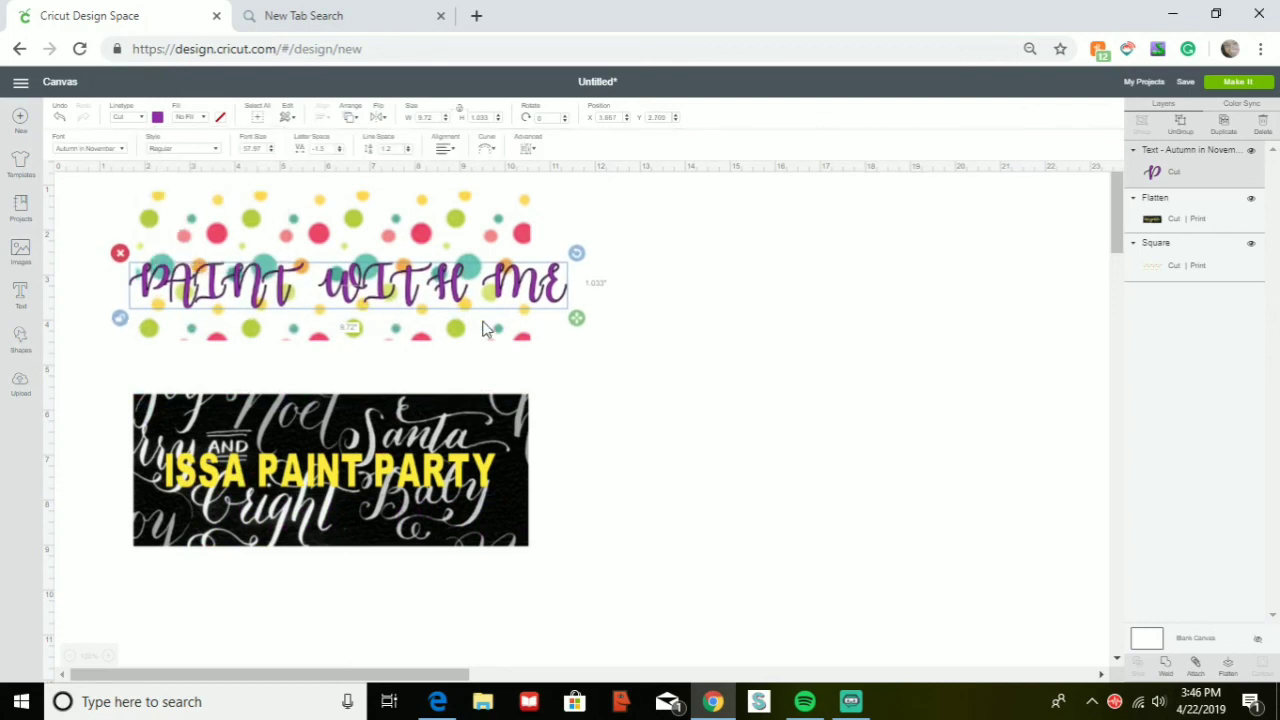
left_click(576, 320)
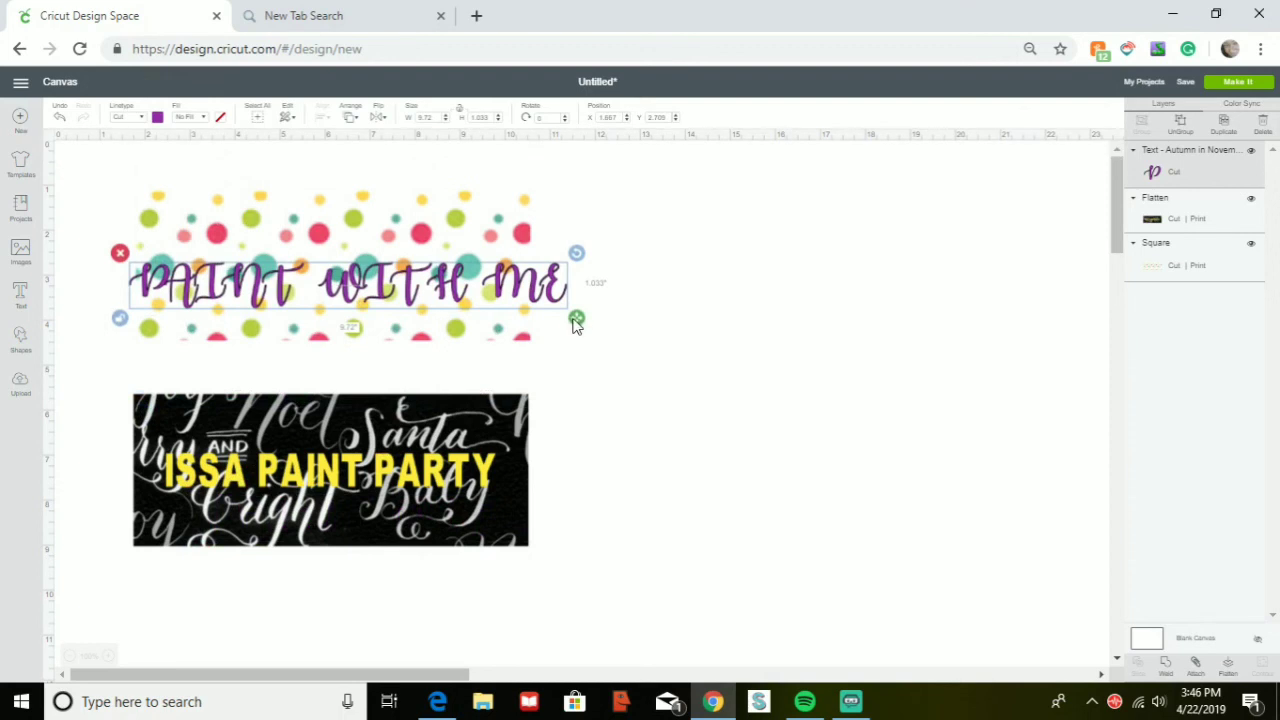
mouse_move(562, 320)
left_mouse_down()
mouse_move(499, 306)
mouse_move(529, 317)
mouse_move(518, 312)
left_mouse_up()
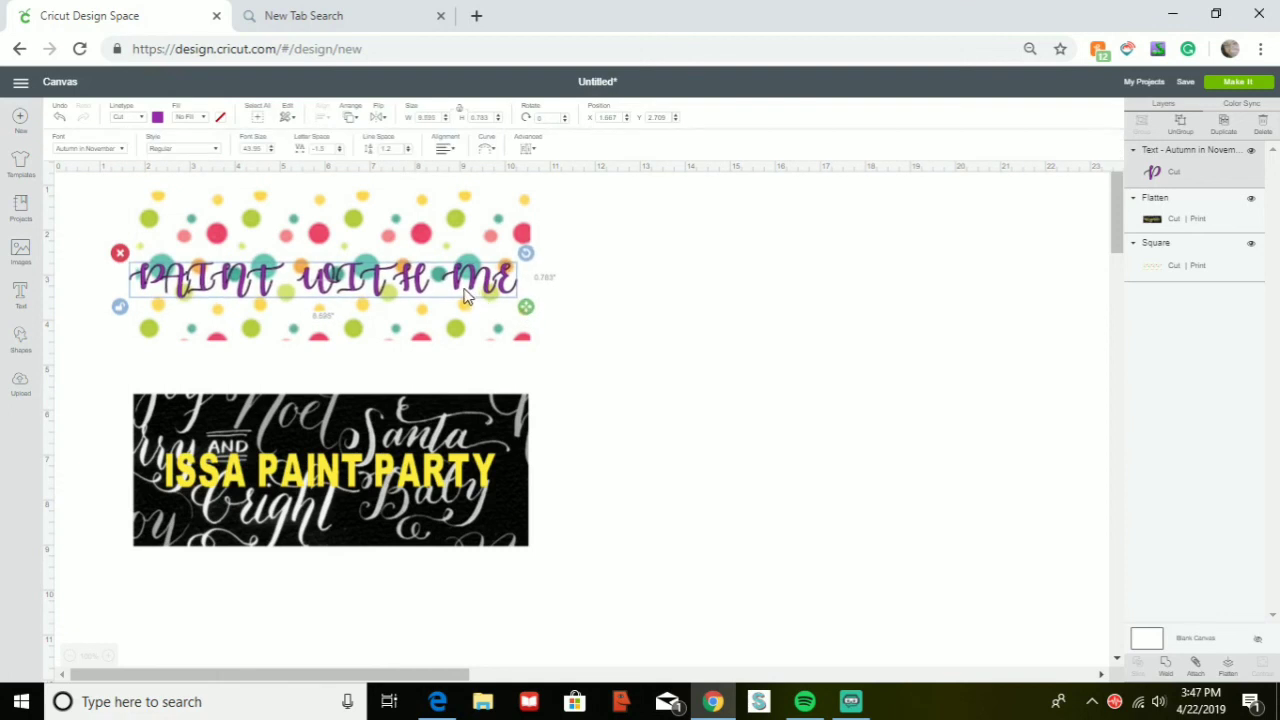
left_click_drag(465, 295, 475, 278)
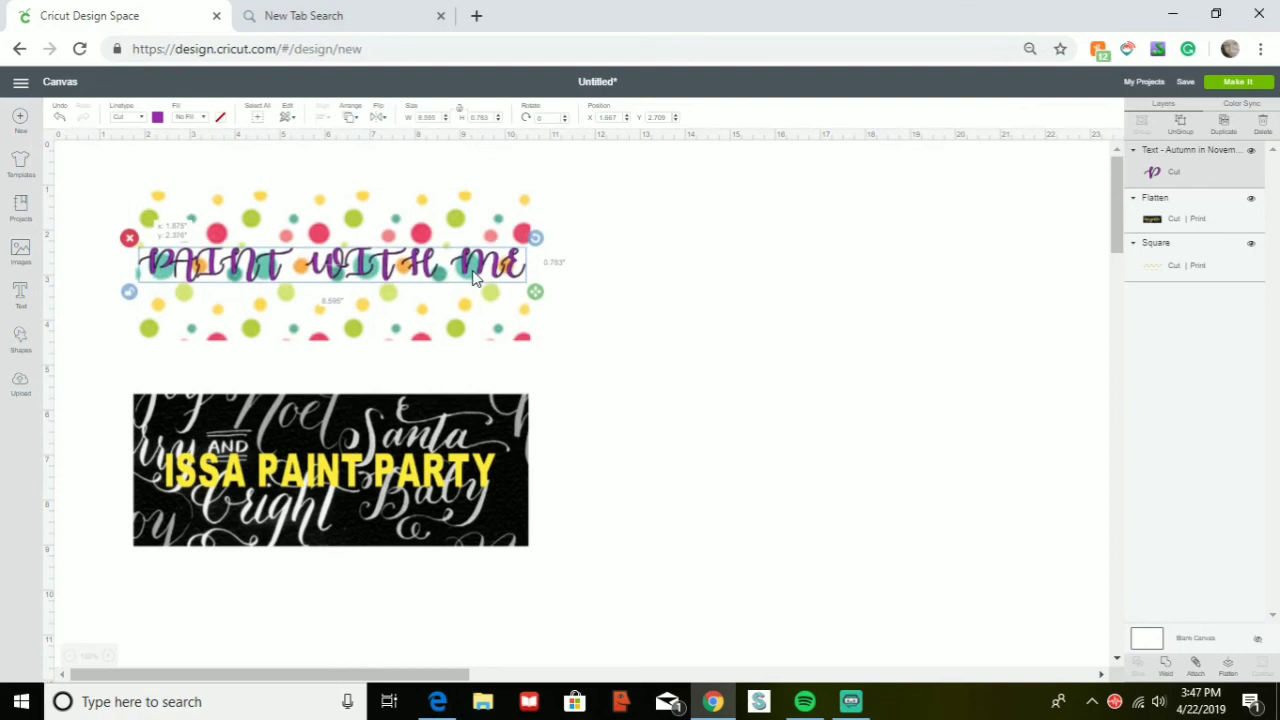
left_click_drag(475, 278, 473, 279)
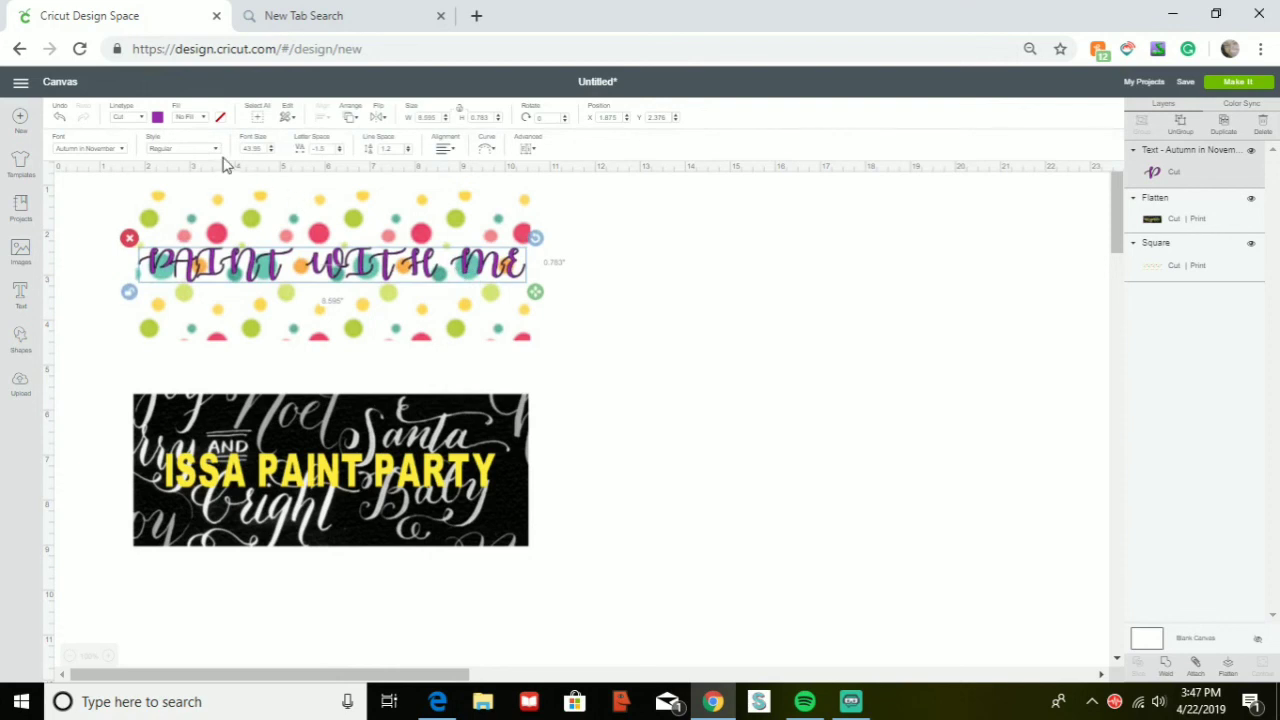
Change the PAINT WITH ME text's colour to black.
left_click(157, 117)
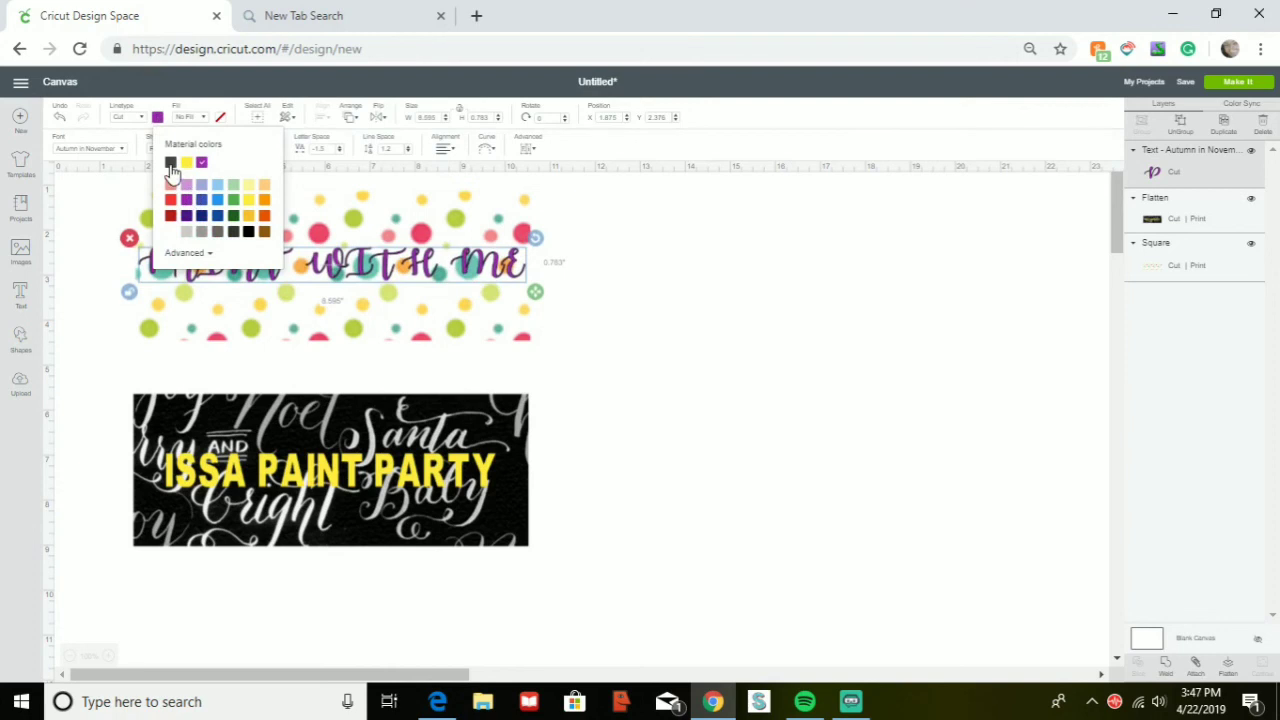
left_click(171, 164)
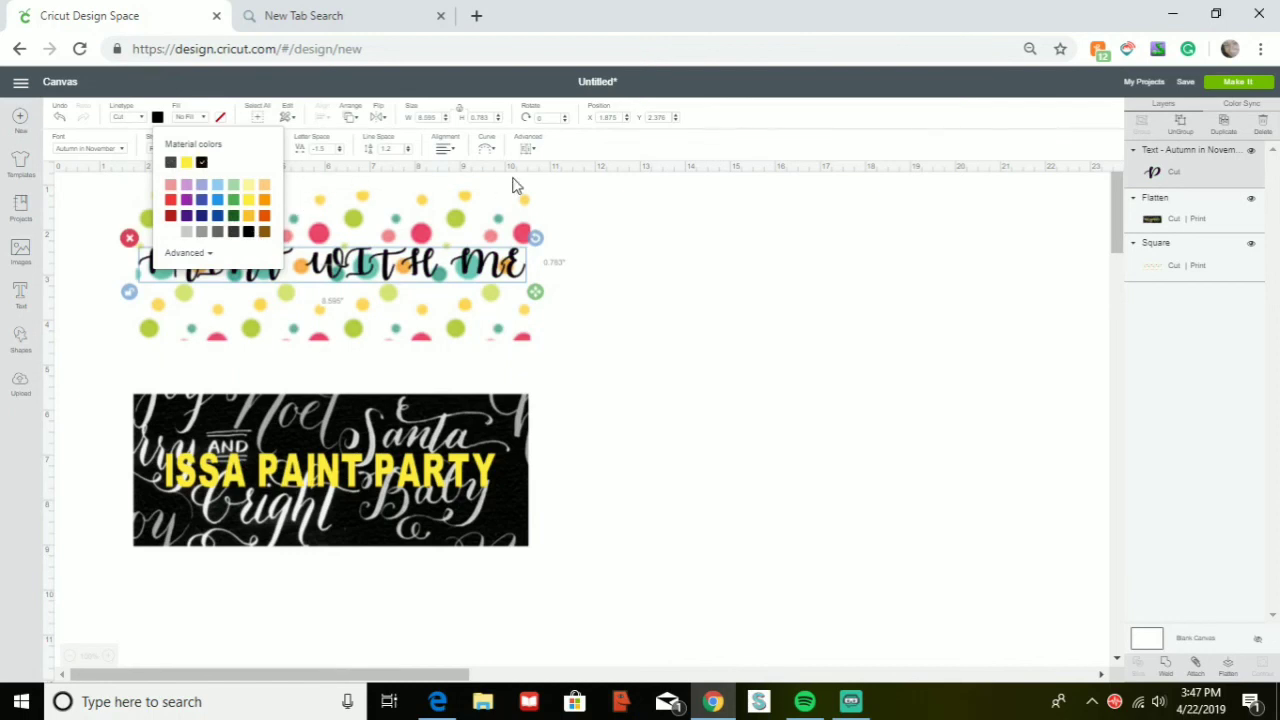
left_click(661, 256)
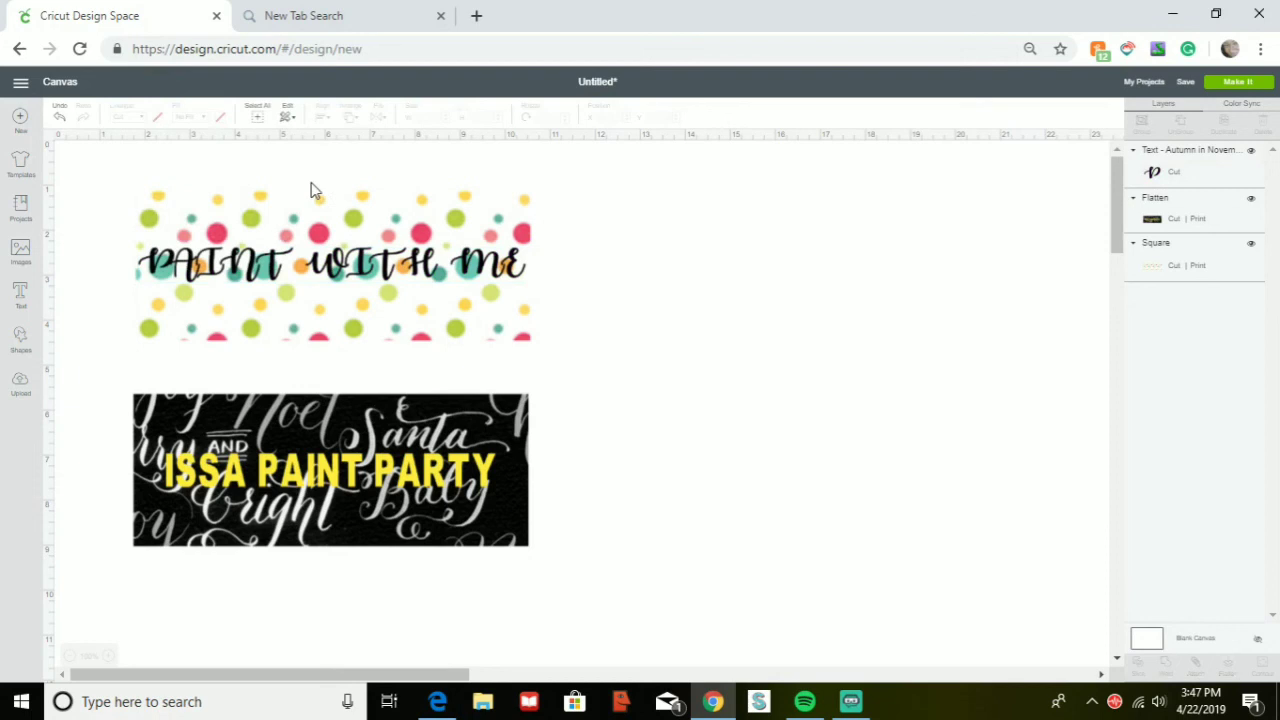
Center the PAINT WITH ME text horizontally and vertically on the polka-dot rectangle.
left_click_drag(310, 156, 321, 280)
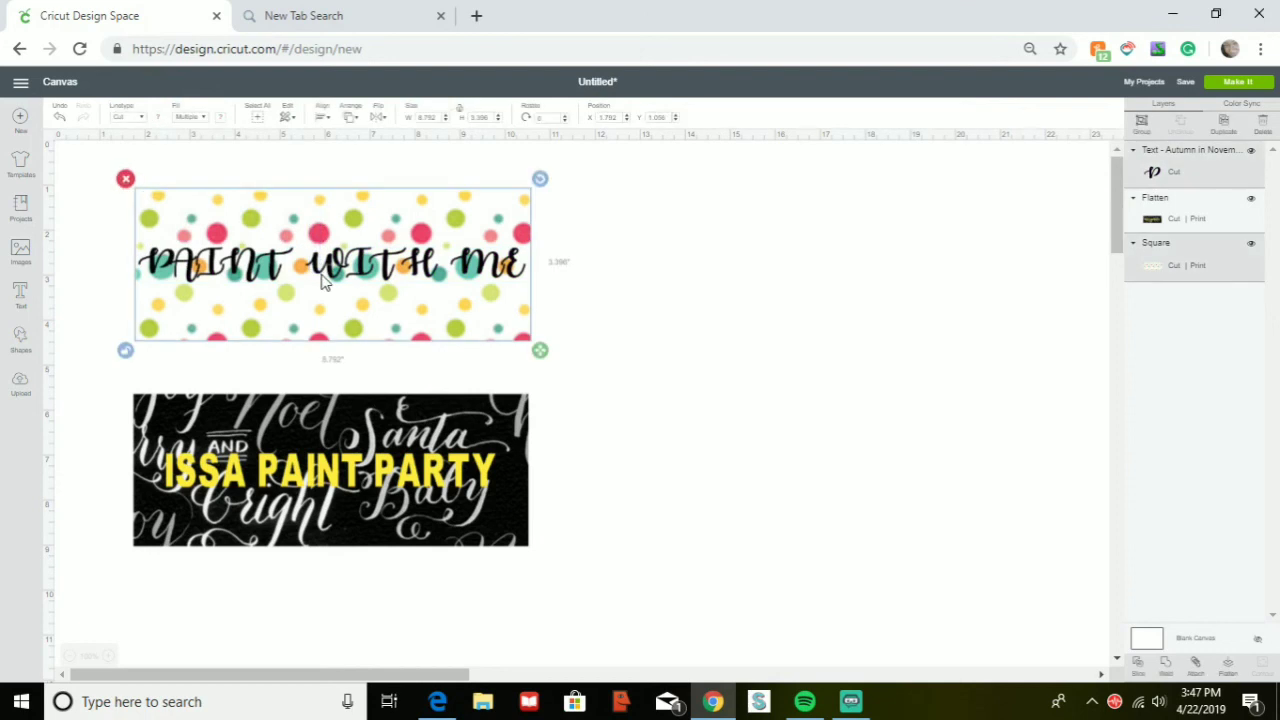
left_click(322, 117)
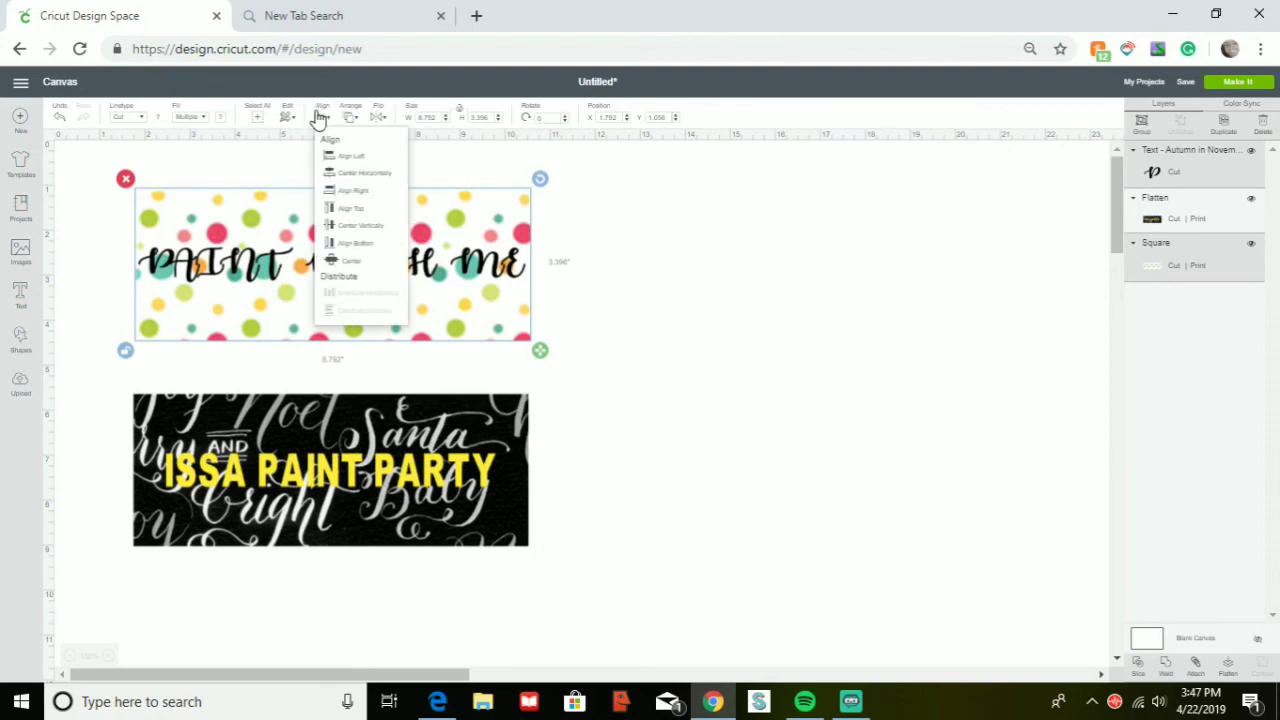
left_click(340, 177)
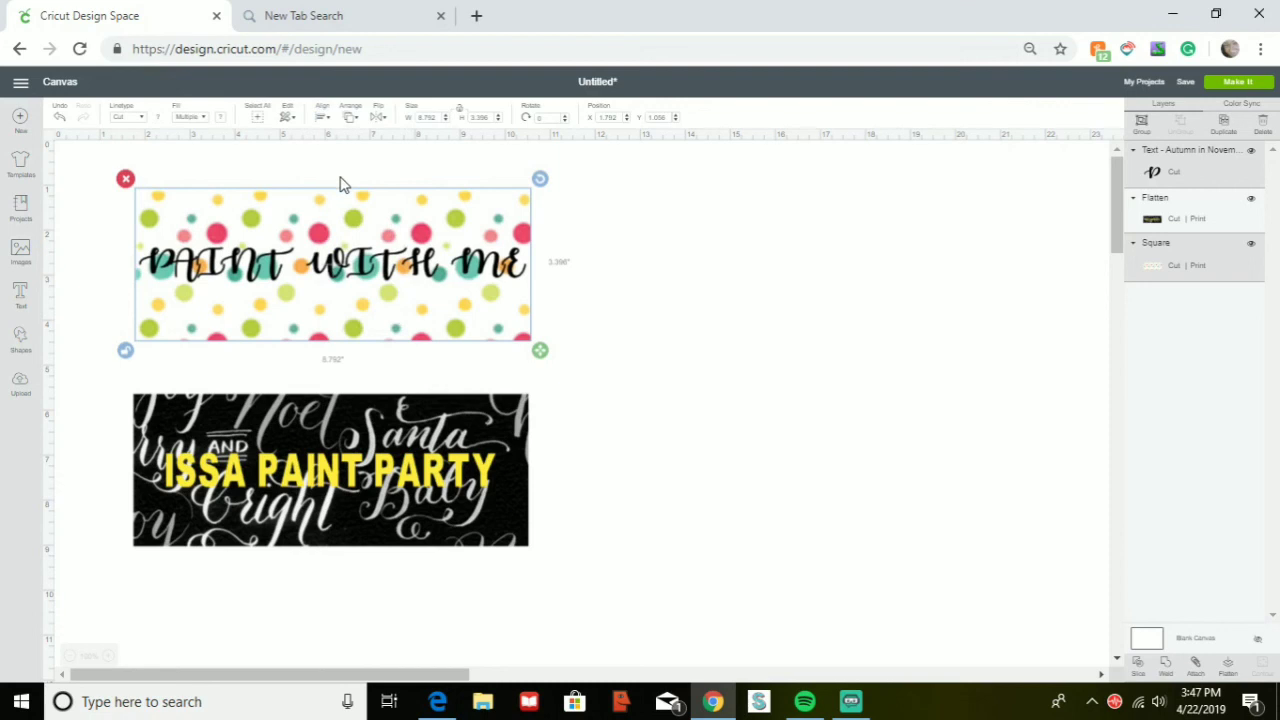
left_click(340, 168)
left_click_drag(343, 212, 347, 296)
left_click(326, 118)
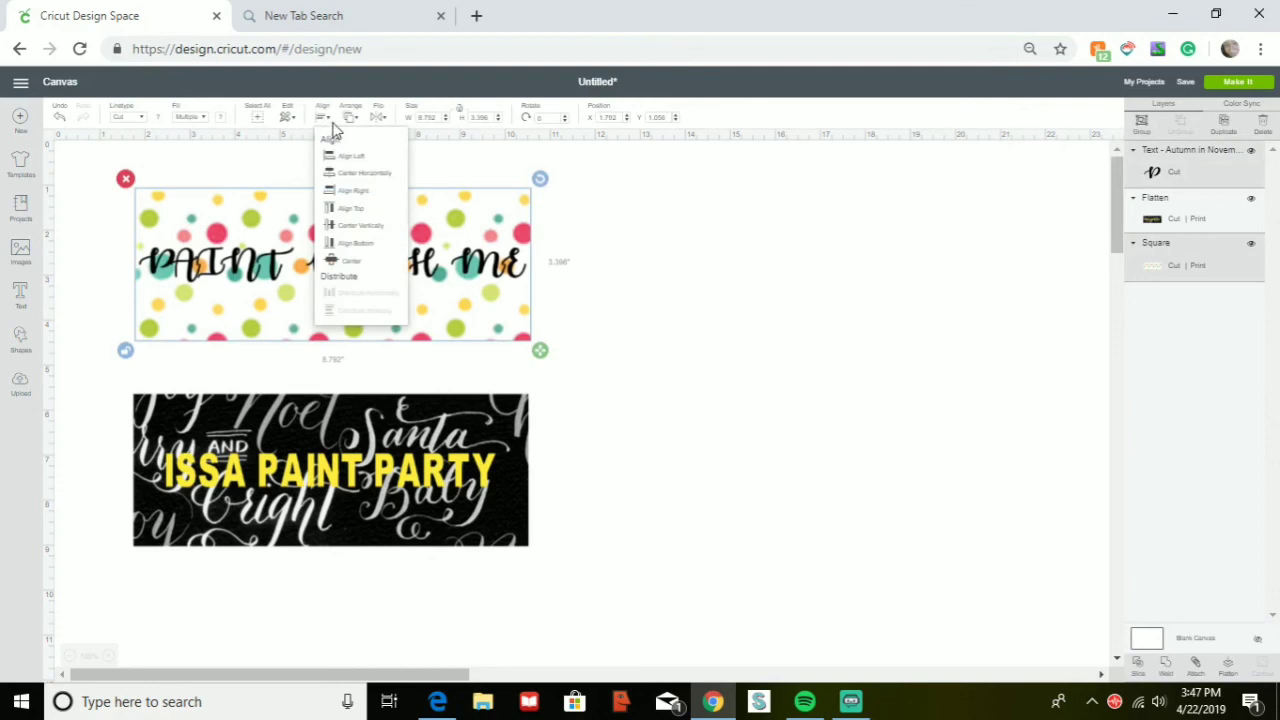
left_click(369, 227)
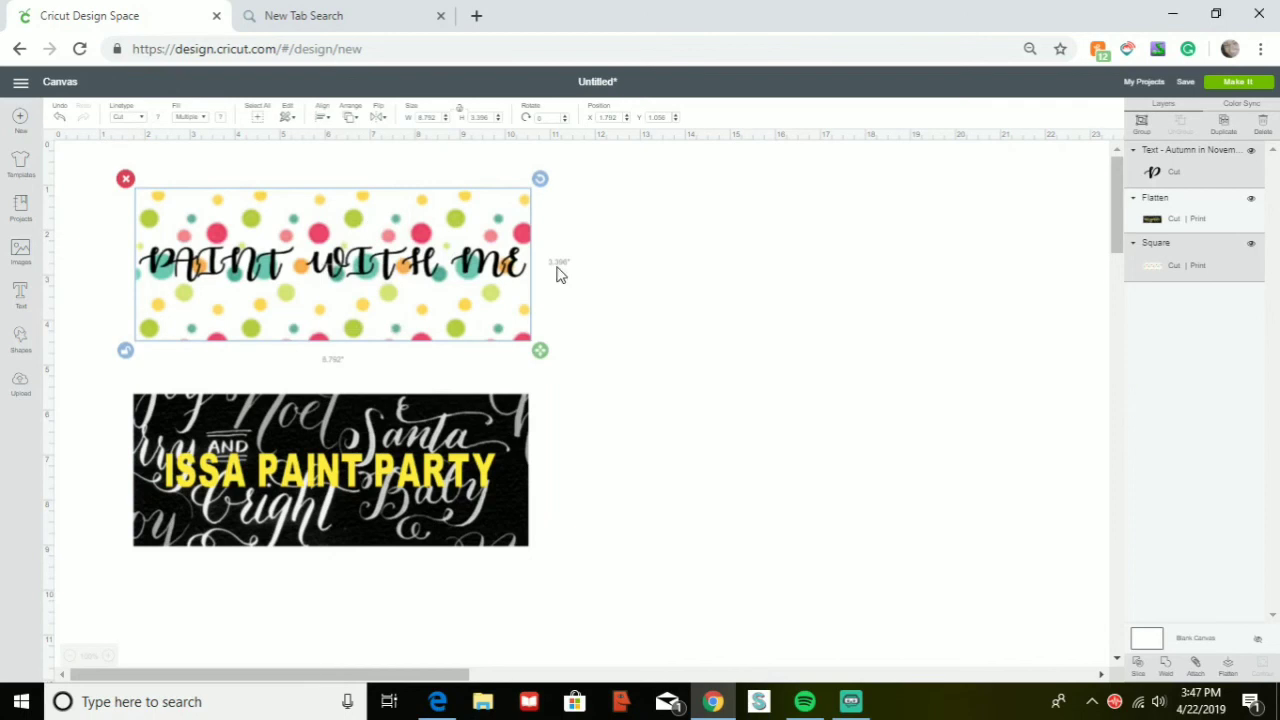
left_click(670, 298)
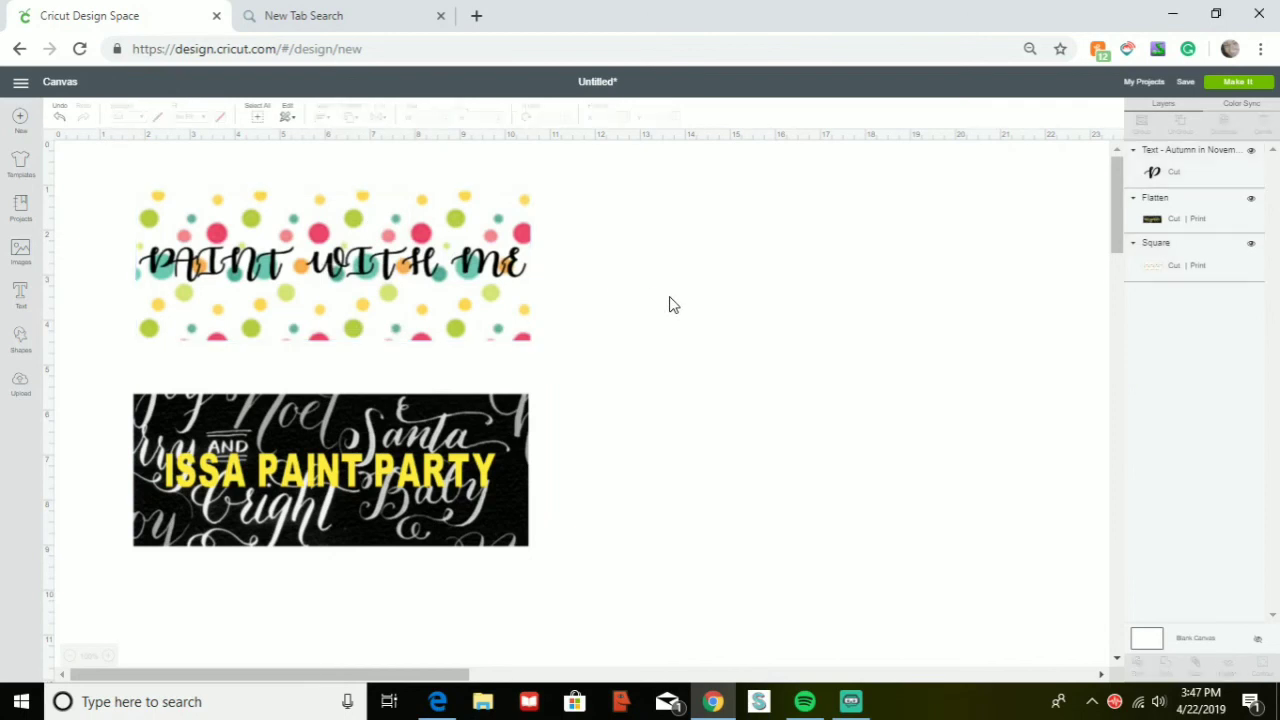
Flatten the PAINT WITH ME text and polka-dot rectangle into one printable image, and shift both flattened images slightly upward.
mouse_move(669, 296)
left_mouse_down()
mouse_move(451, 252)
mouse_move(398, 220)
left_mouse_up()
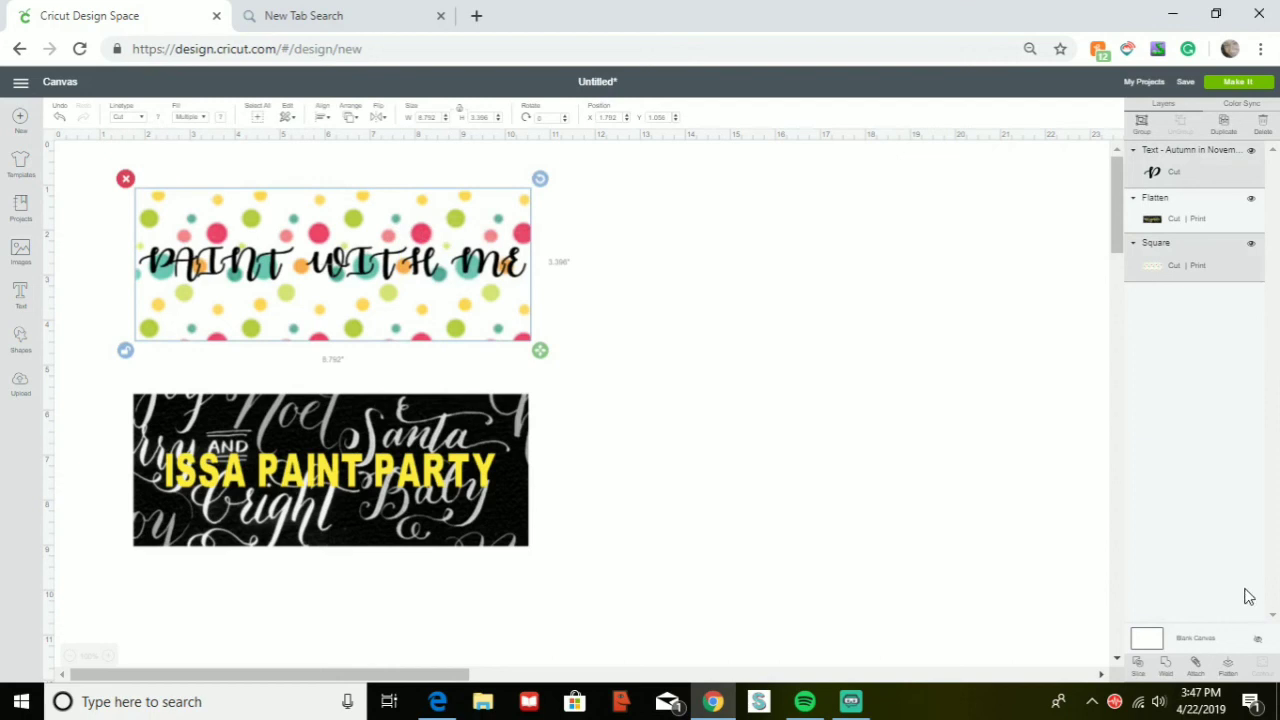
left_click(1226, 668)
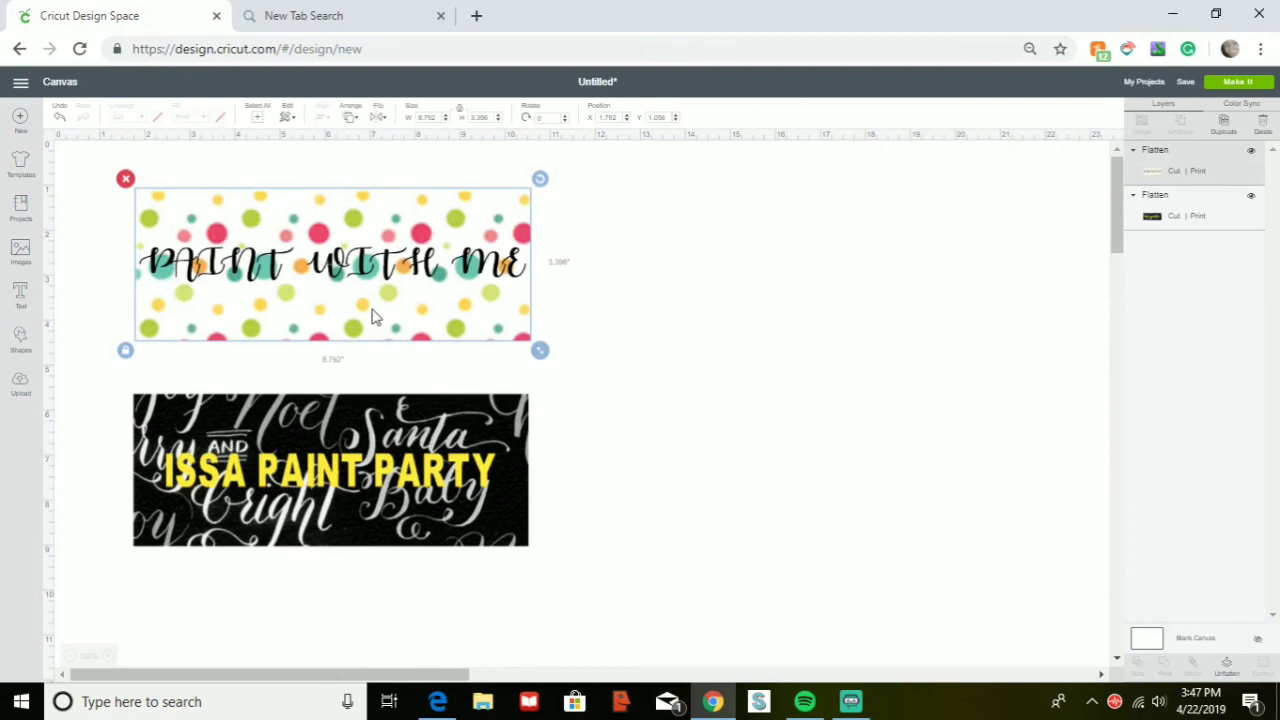
mouse_move(350, 292)
left_mouse_down()
mouse_move(826, 314)
mouse_move(586, 289)
mouse_move(371, 297)
mouse_move(348, 276)
left_mouse_up()
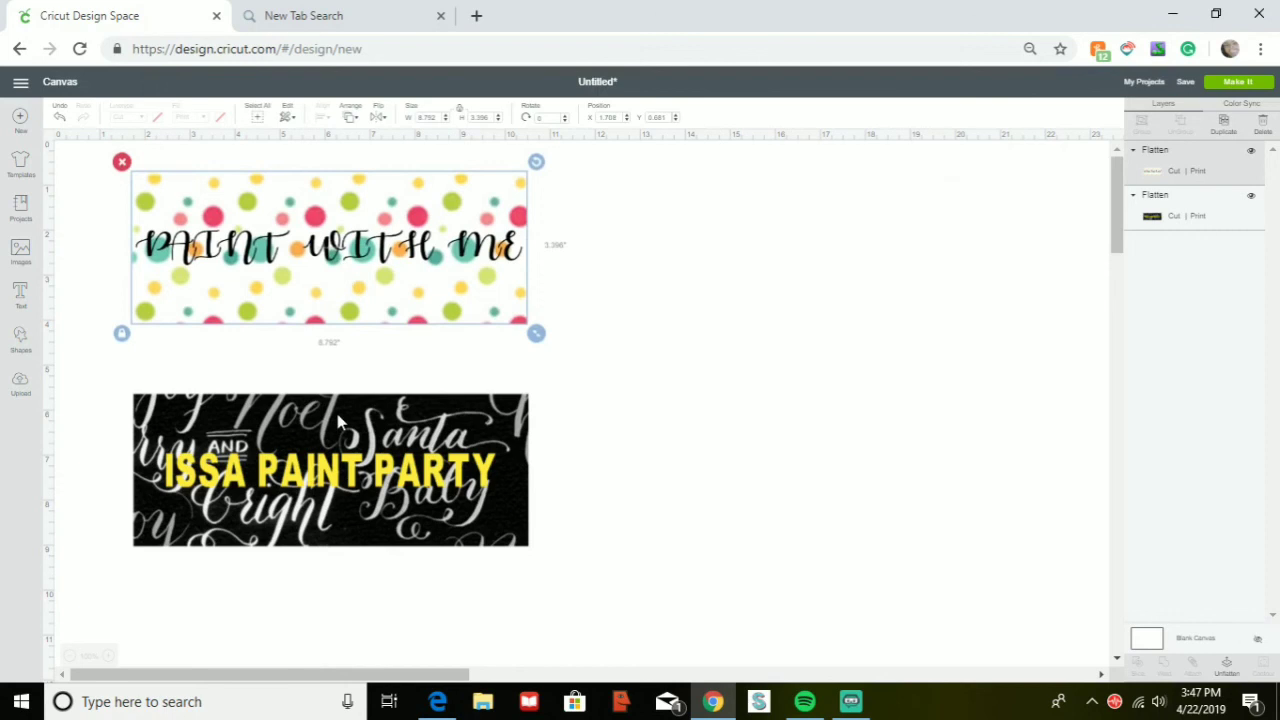
mouse_move(337, 414)
left_mouse_down()
mouse_move(392, 414)
mouse_move(306, 393)
mouse_move(333, 440)
mouse_move(423, 437)
mouse_move(412, 408)
mouse_move(378, 470)
mouse_move(342, 408)
left_mouse_up()
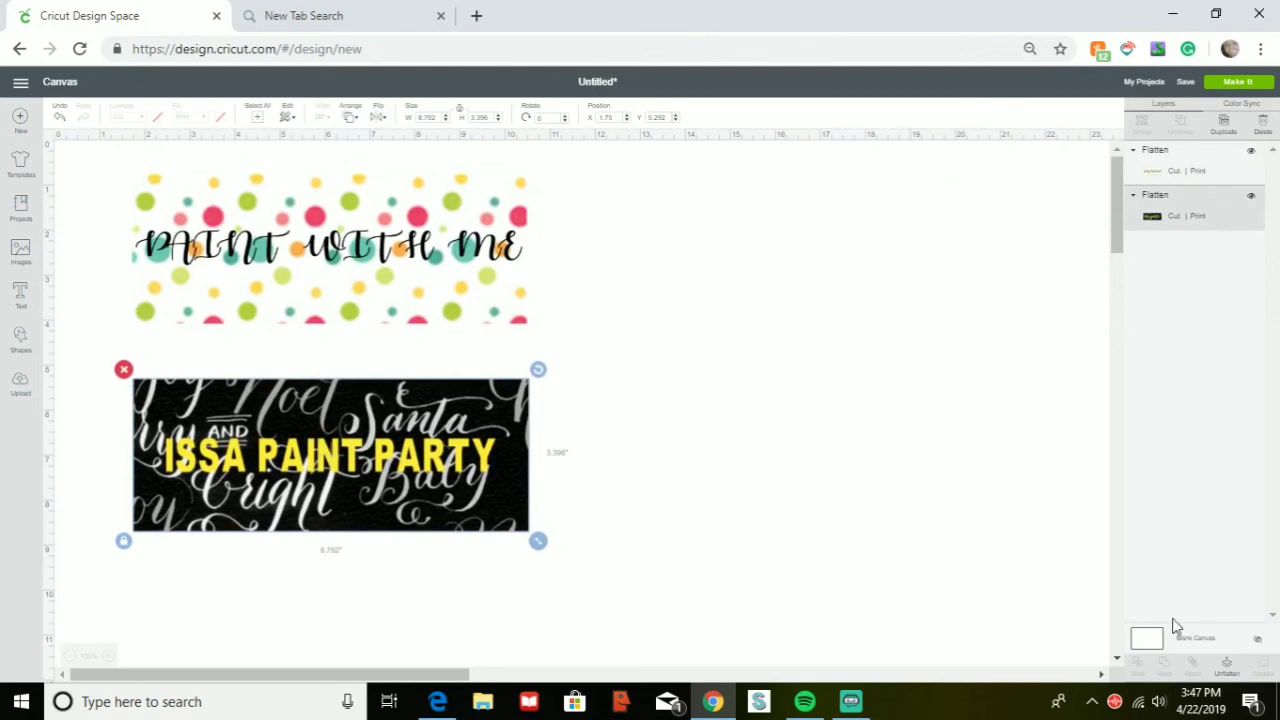
Unflatten the ISSA PAINT PARTY image and nudge its yellow text slightly to the left.
left_click(1222, 666)
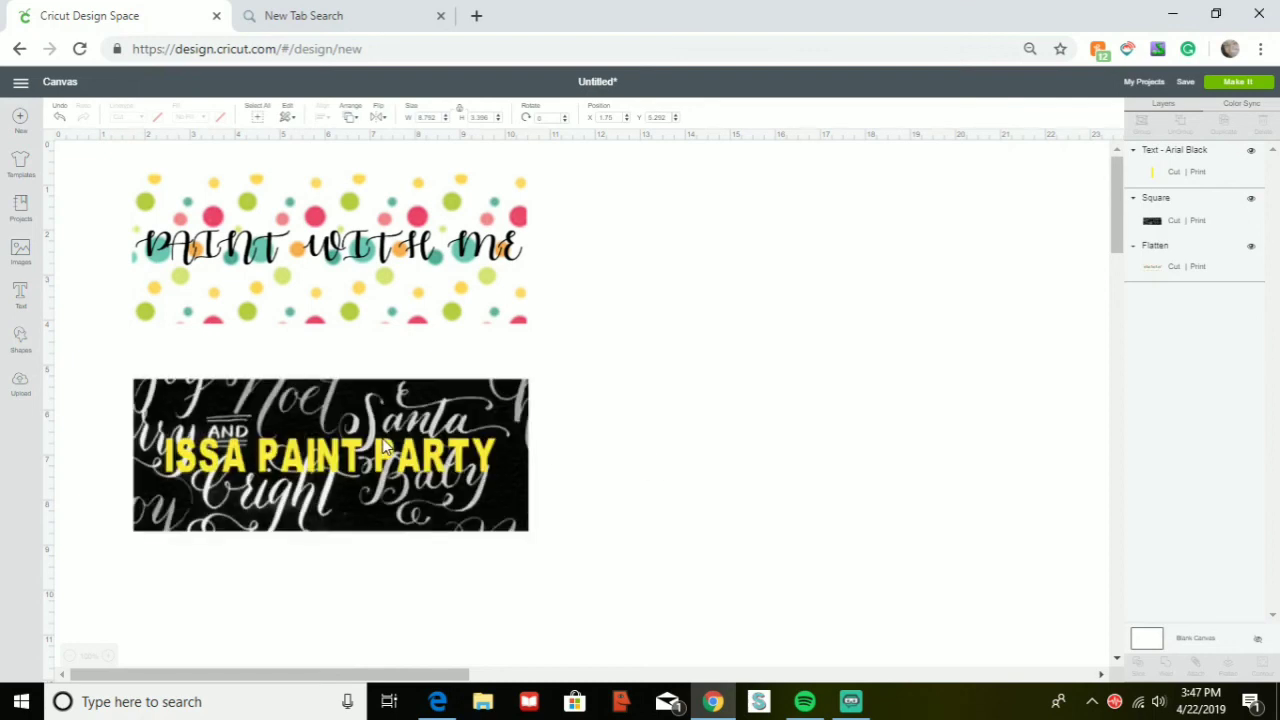
mouse_move(388, 467)
left_mouse_down()
mouse_move(590, 439)
mouse_move(385, 465)
left_mouse_up()
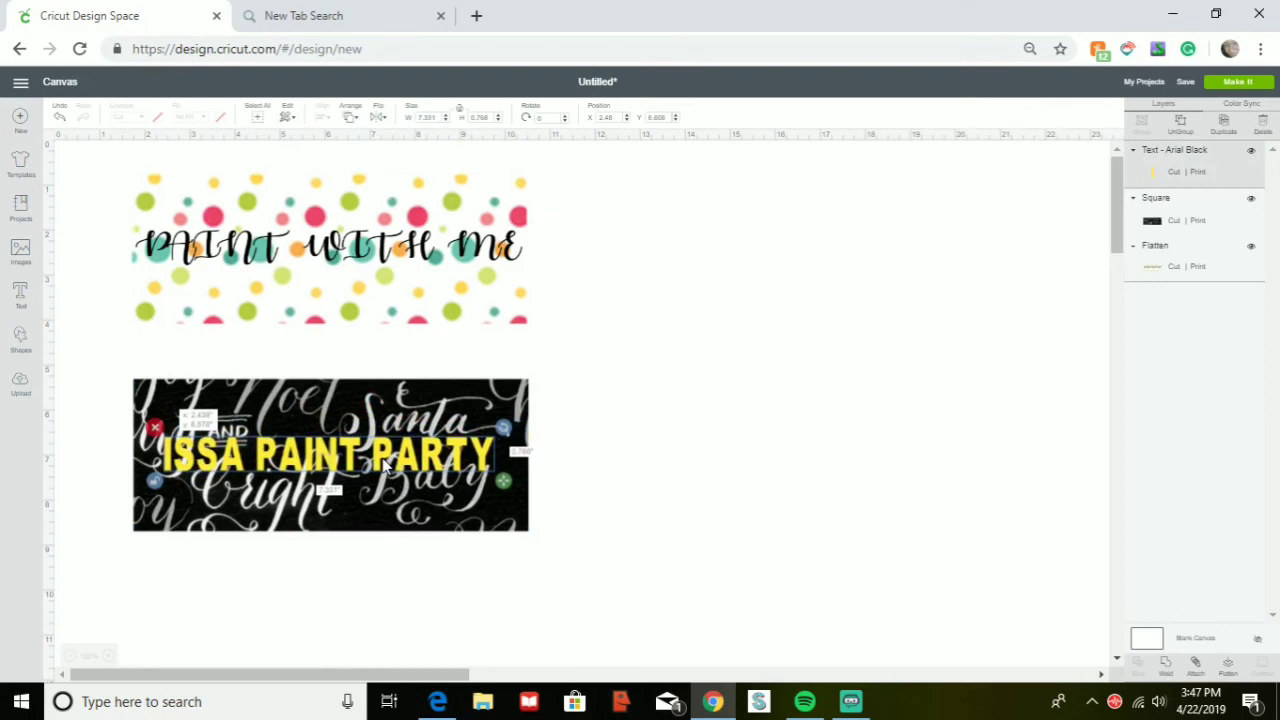
left_click_drag(385, 465, 387, 466)
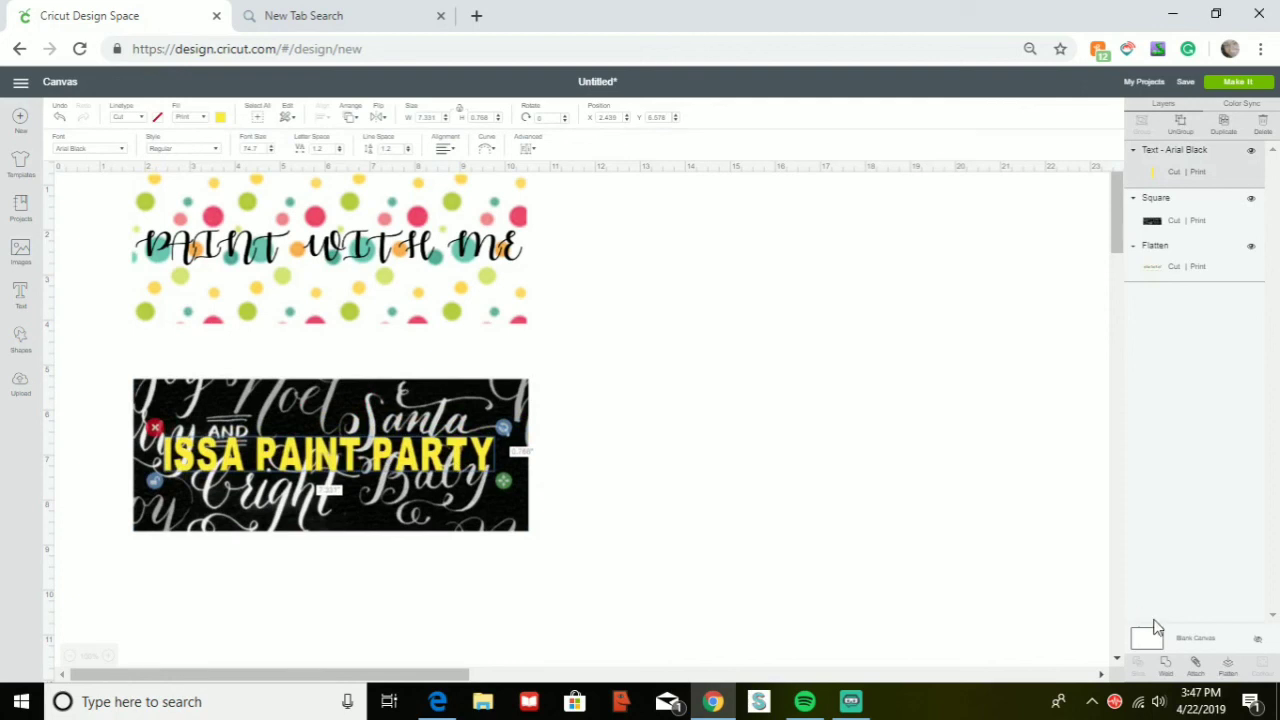
left_click(1224, 668)
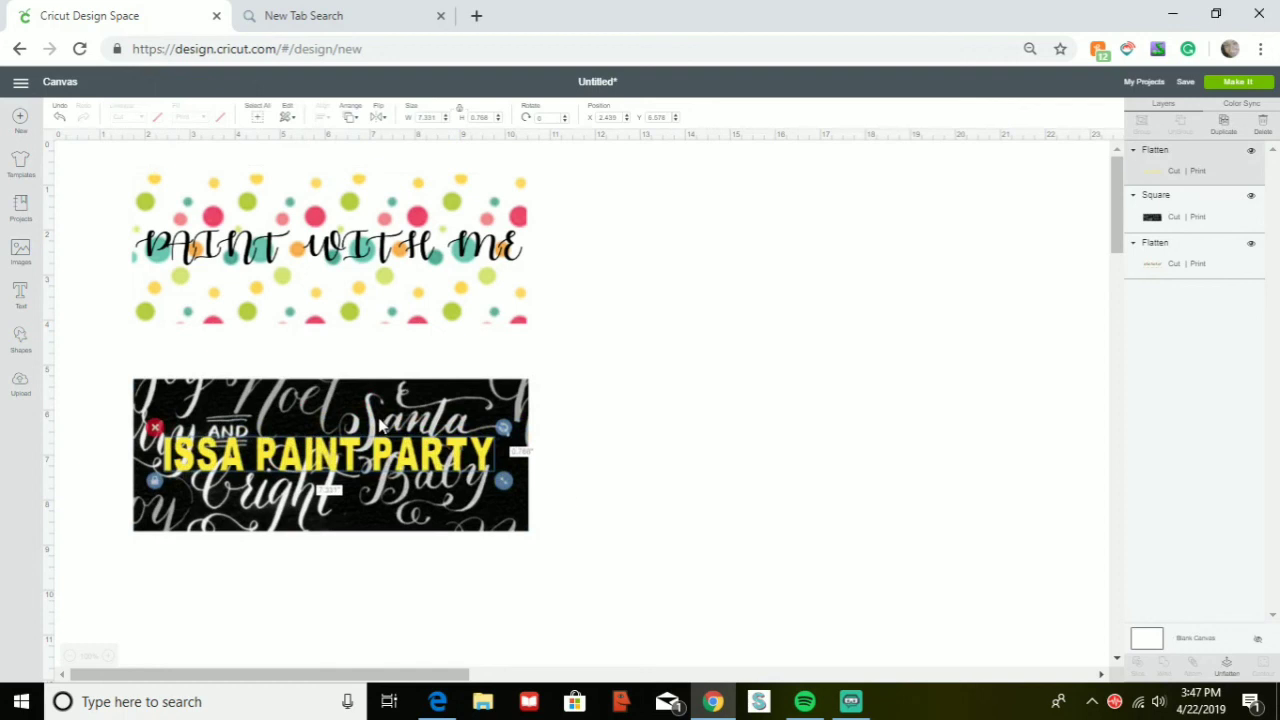
Flatten the ISSA PAINT PARTY text and black rectangle into one printable image and move it to about X 1.833, Y 5.
mouse_move(380, 420)
left_mouse_down()
mouse_move(661, 385)
mouse_move(778, 392)
mouse_move(365, 414)
mouse_move(394, 424)
mouse_move(380, 416)
left_mouse_up()
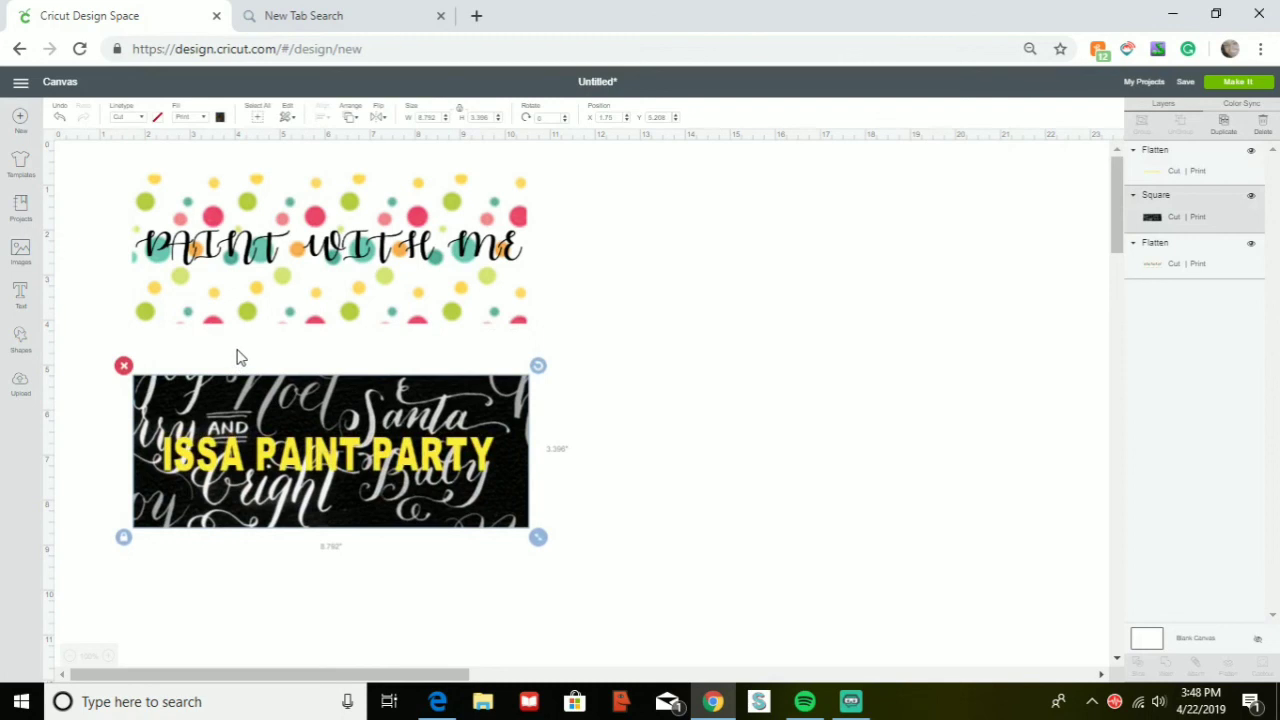
left_click_drag(240, 350, 571, 541)
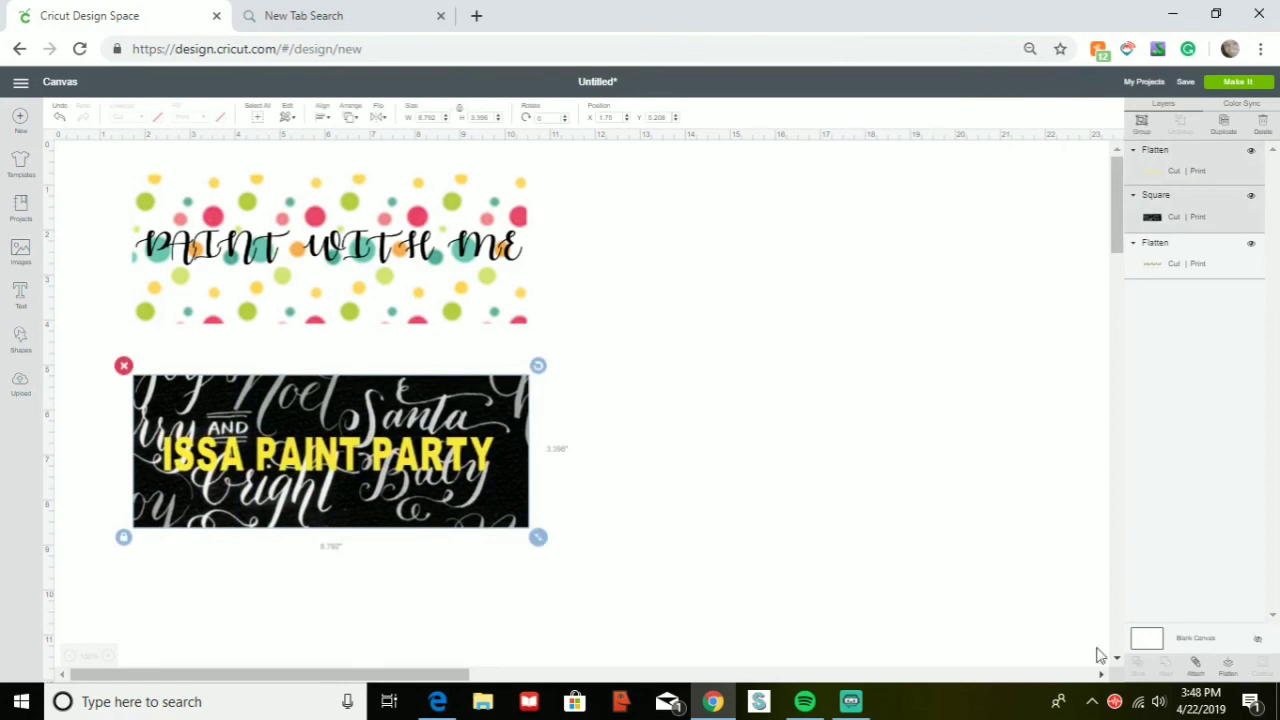
left_click(1230, 668)
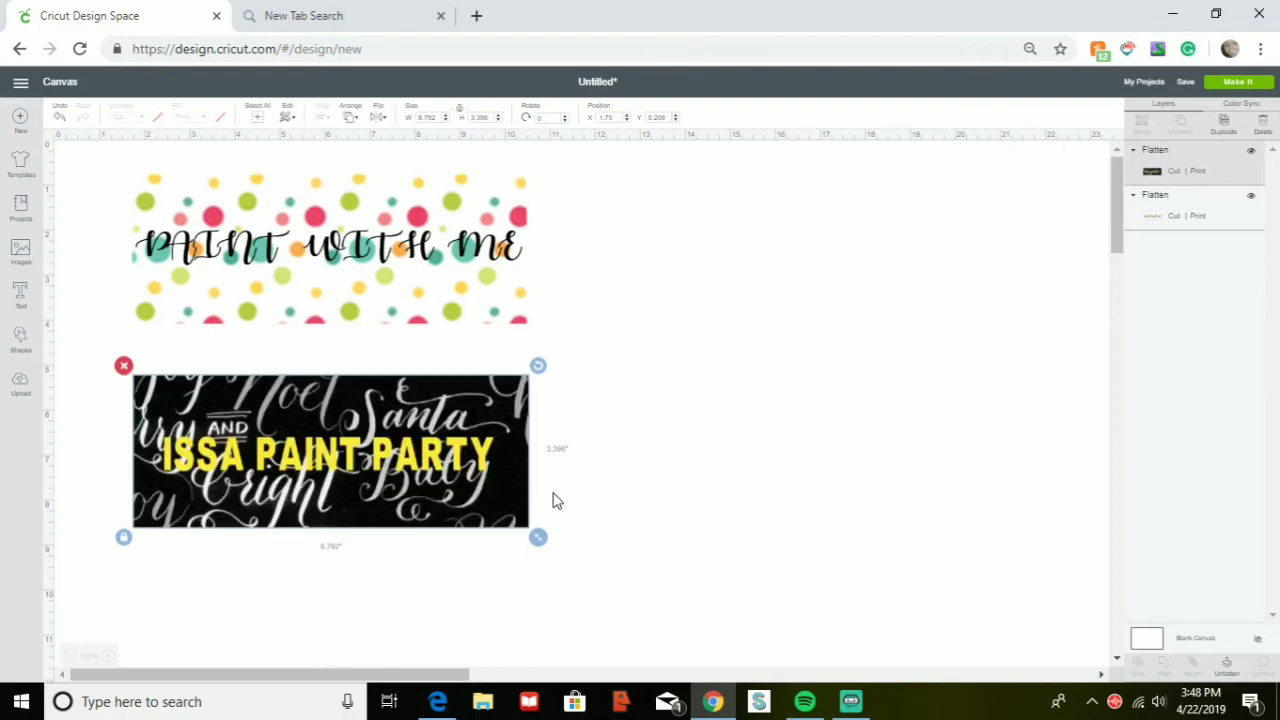
mouse_move(361, 435)
left_mouse_down()
mouse_move(797, 443)
mouse_move(170, 495)
mouse_move(365, 500)
mouse_move(378, 490)
mouse_move(370, 470)
mouse_move(350, 470)
mouse_move(349, 424)
left_mouse_up()
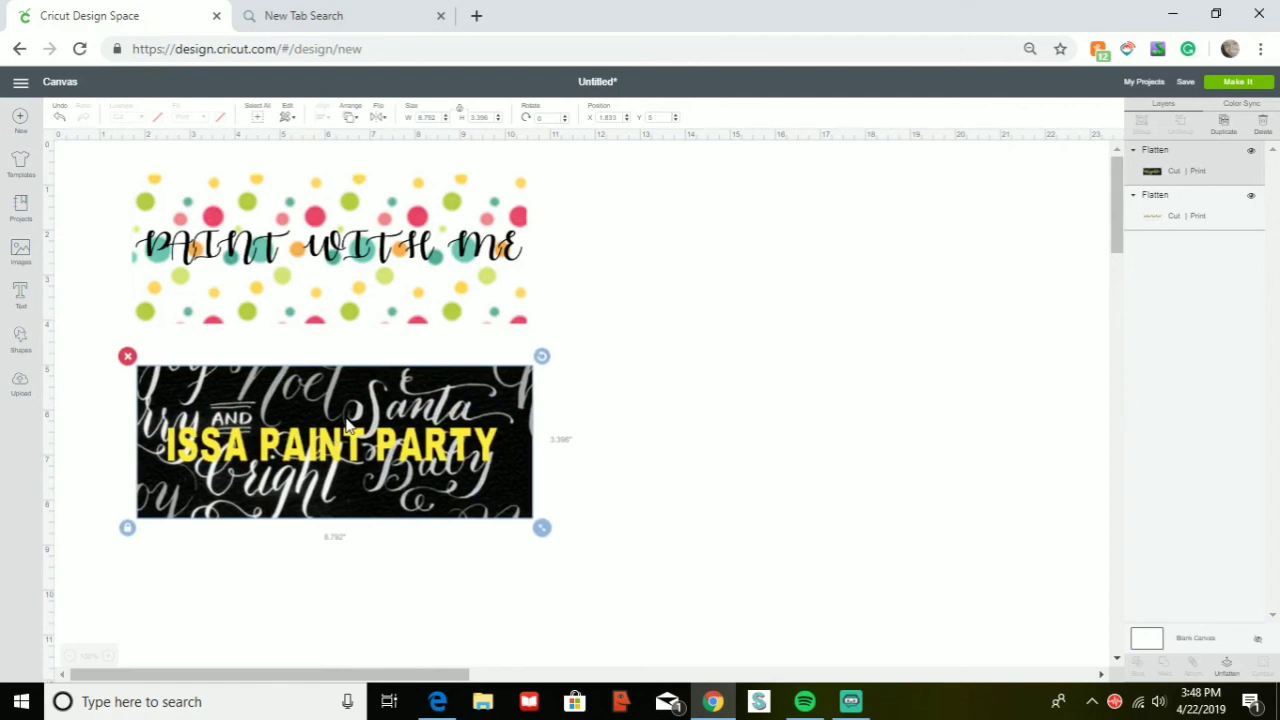